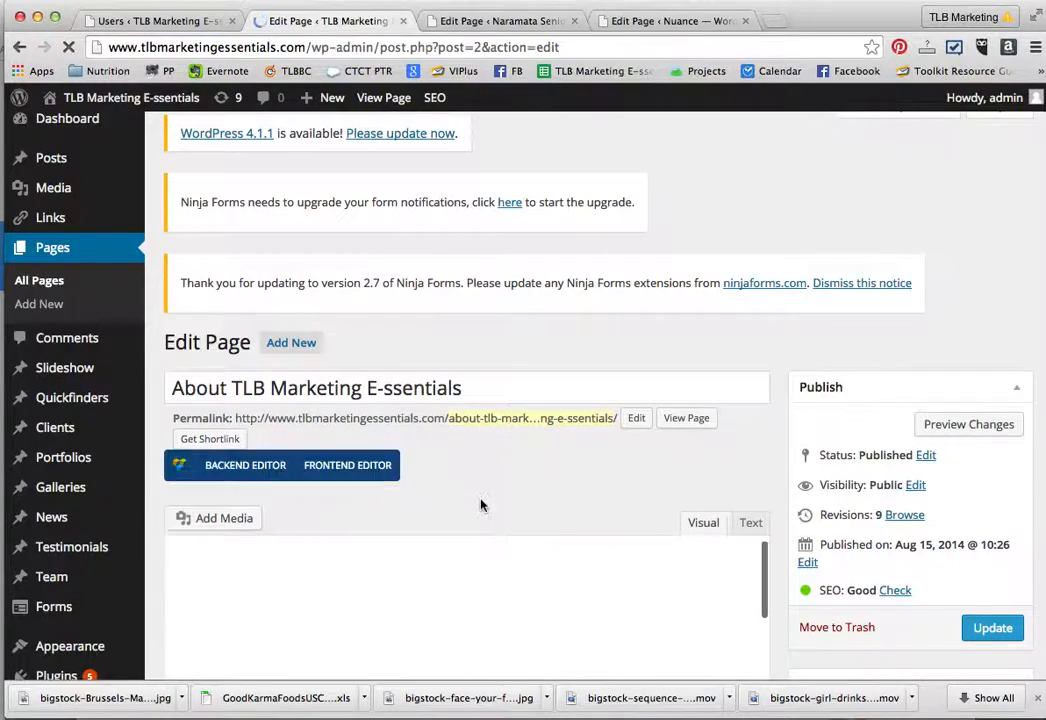
Scroll down to the About page's body text and portrait photo in the editor.
{"action": "scroll", "coordinate": [480, 499], "scroll_direction": "down", "scroll_amount": 4}
{"action": "scroll", "coordinate": [481, 498], "scroll_direction": "down", "scroll_amount": 1}
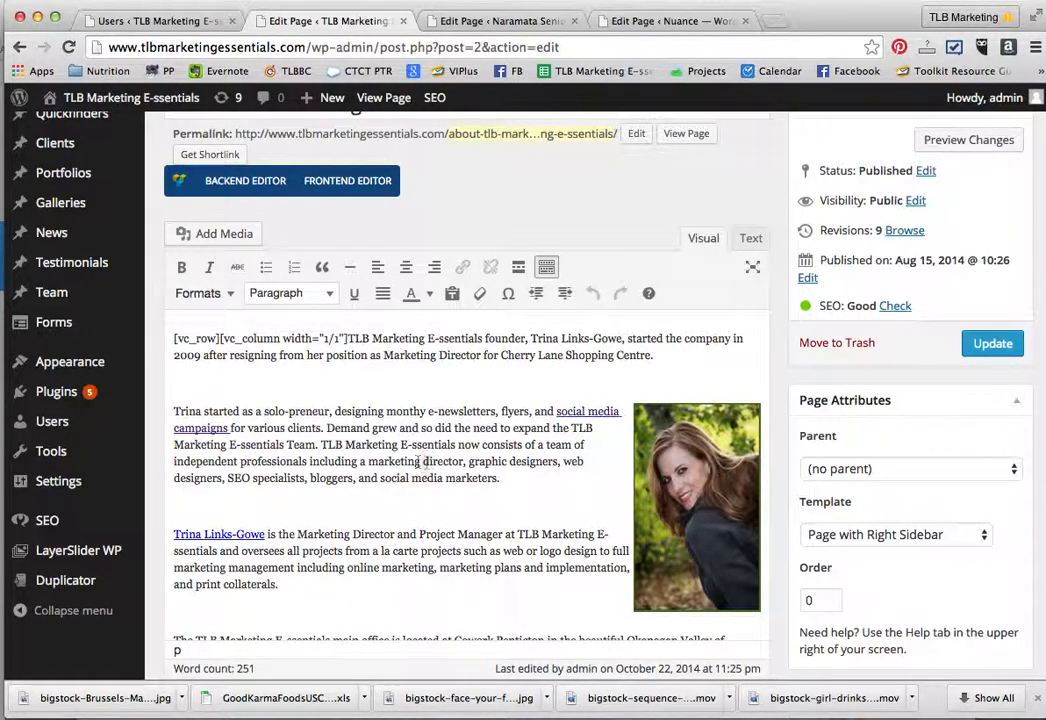
Change 'director' to 'manager' in the team description, then restore 'director'.
{"action": "left_click_drag", "start_coordinate": [424, 461], "coordinate": [465, 462]}
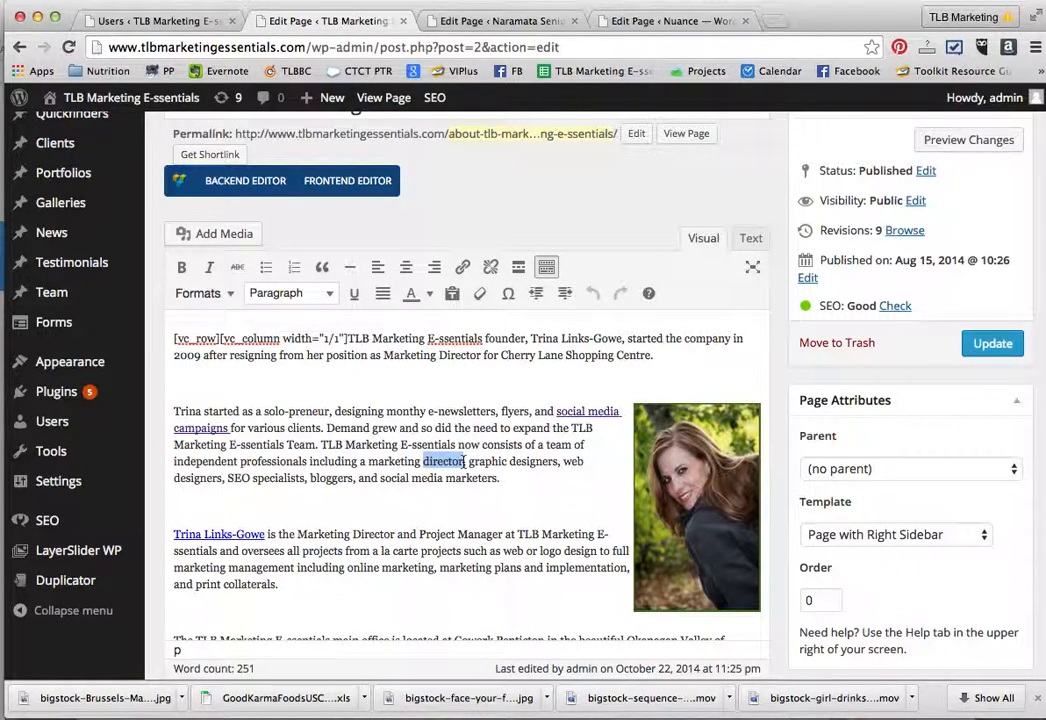
{"action": "type", "text": "manager"}
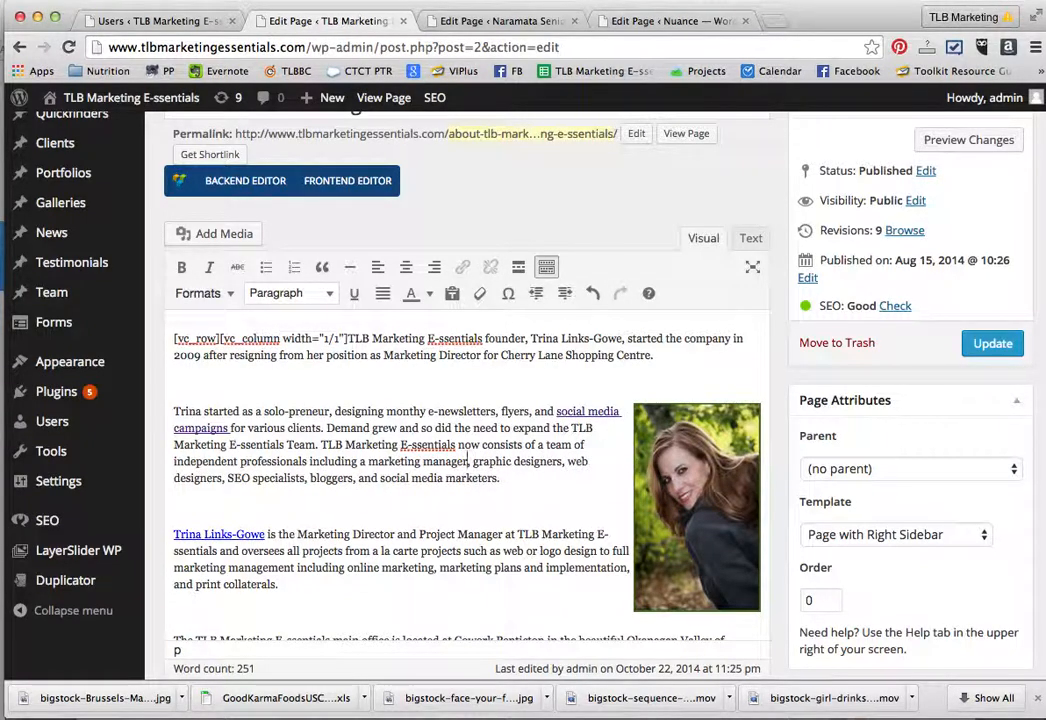
{"action": "key", "text": "BackSpace"}
{"action": "key", "text": "BackSpace"}
{"action": "key", "text": "BackSpace"}
{"action": "key", "text": "BackSpace"}
{"action": "key", "text": "BackSpace"}
{"action": "key", "text": "BackSpace"}
{"action": "key", "text": "BackSpace"}
{"action": "type", "text": "dir"}
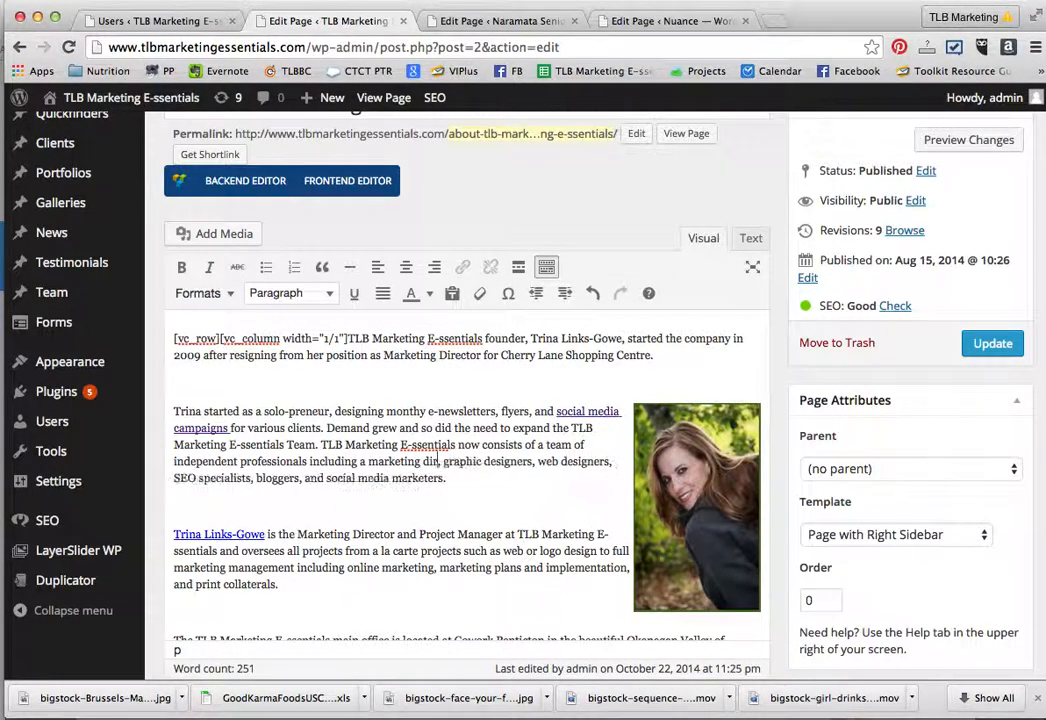
{"action": "type", "text": "ector"}
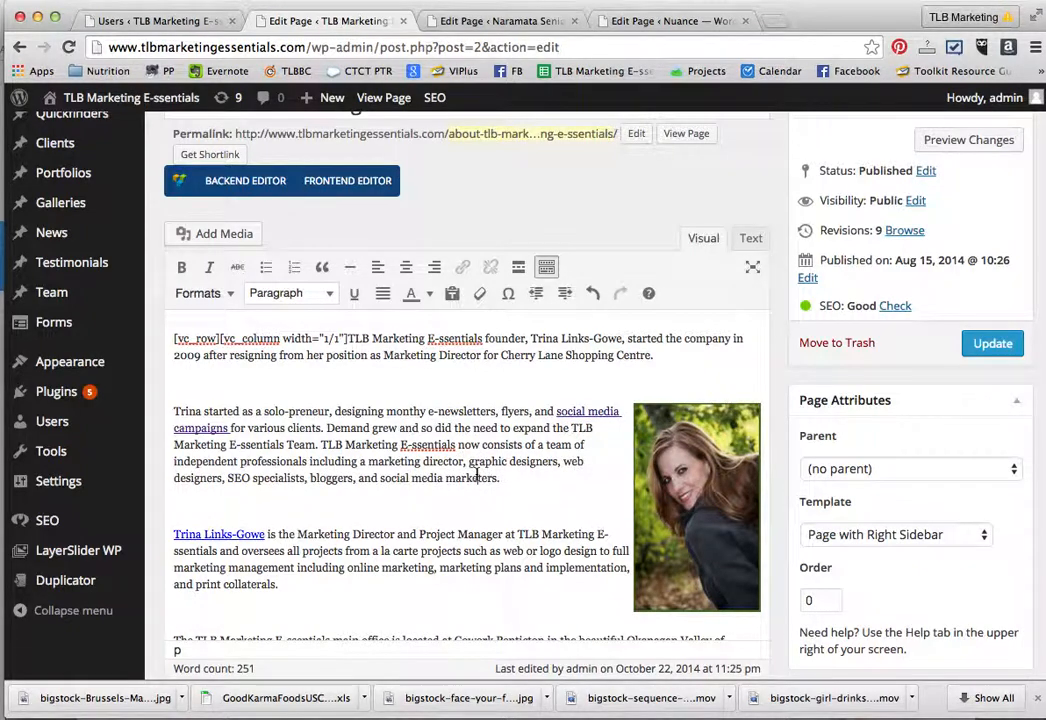
Remove the portrait photo from beside the second paragraph.
{"action": "left_click", "coordinate": [478, 477]}
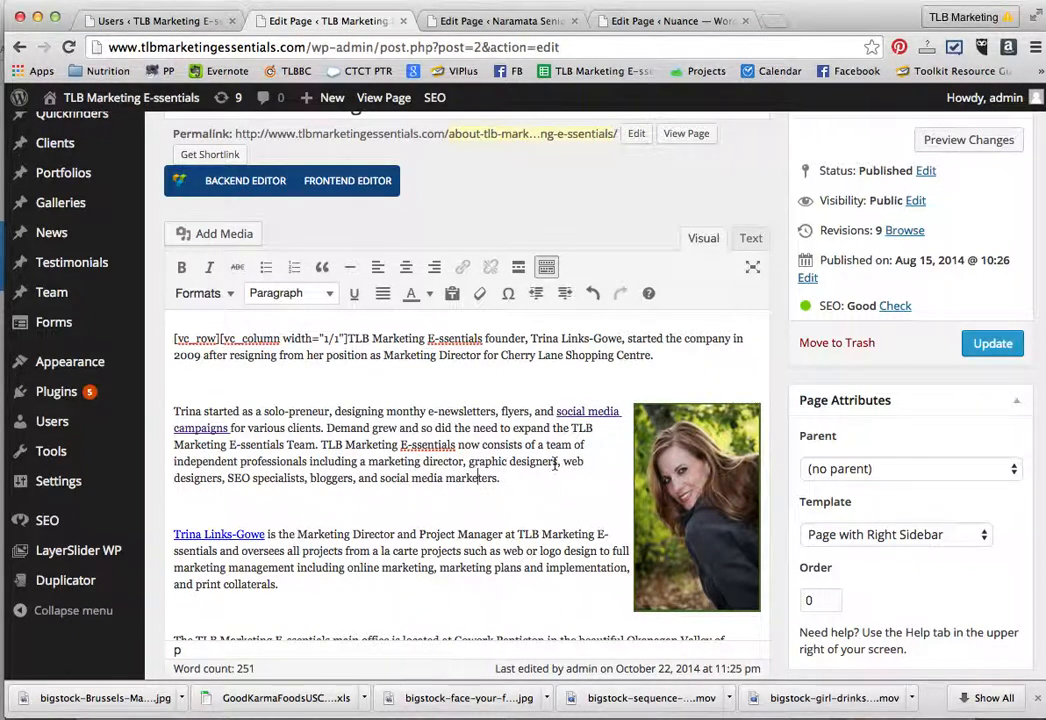
{"action": "left_click", "coordinate": [700, 517]}
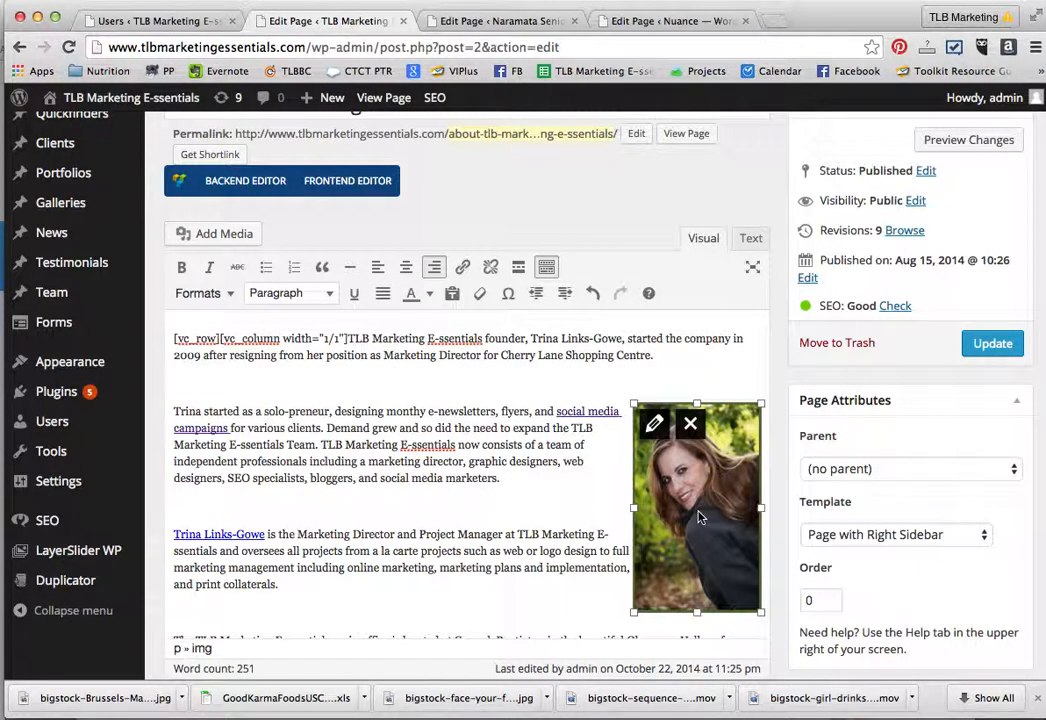
{"action": "left_click", "coordinate": [690, 424]}
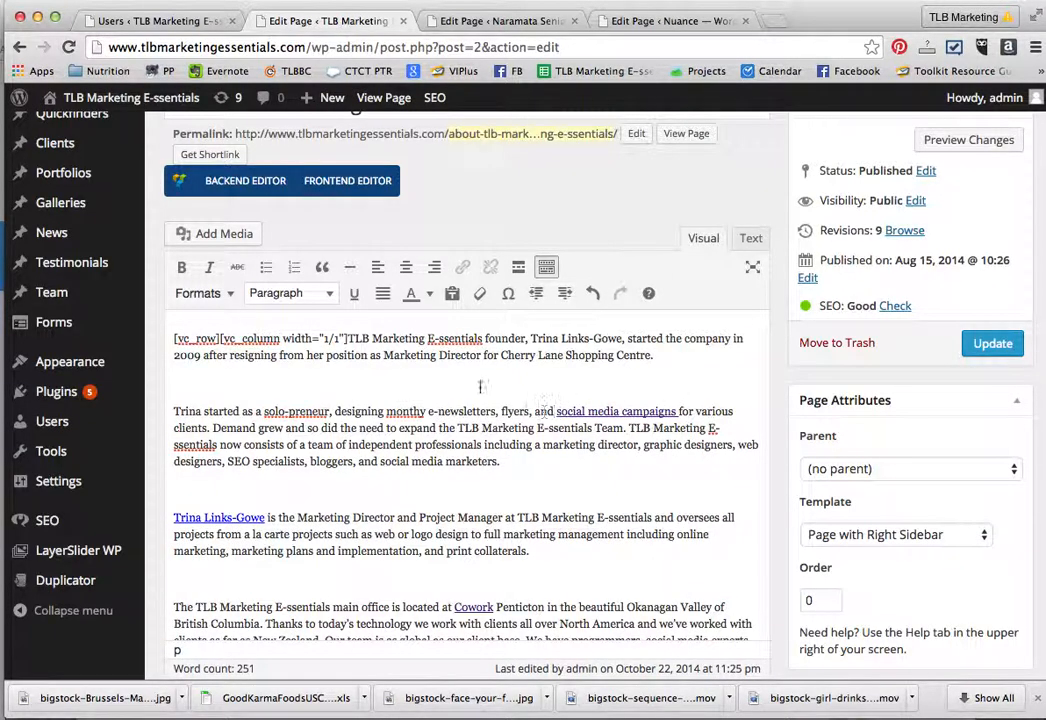
Start adding media and open the file chooser to upload a new image.
{"action": "left_click", "coordinate": [212, 236]}
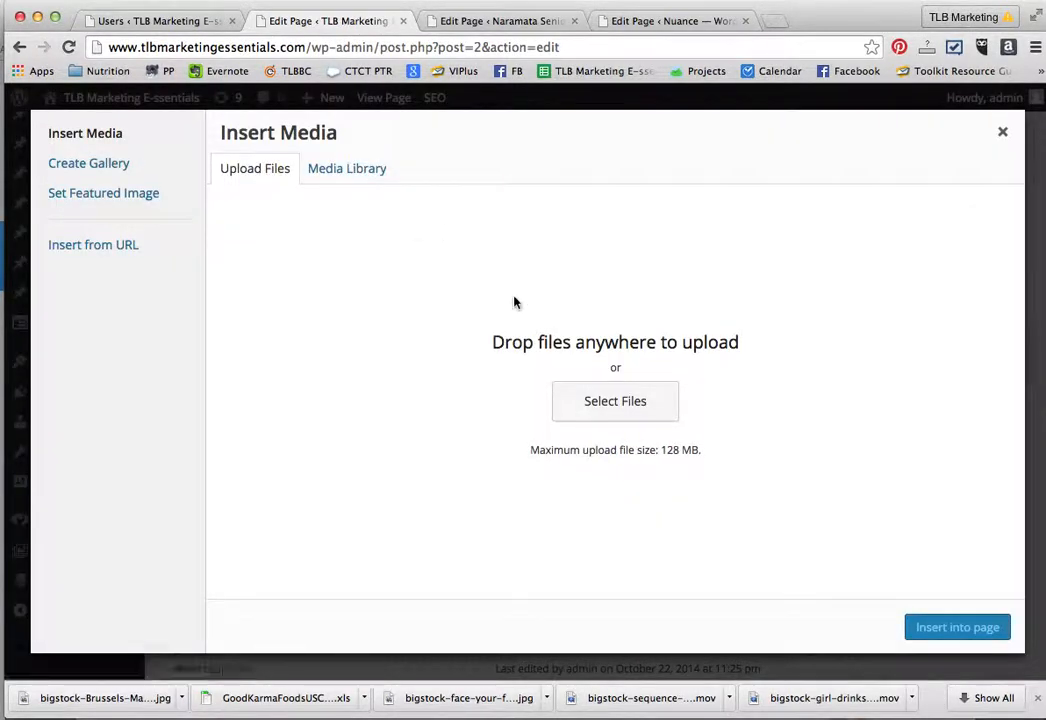
{"action": "left_click", "coordinate": [340, 175]}
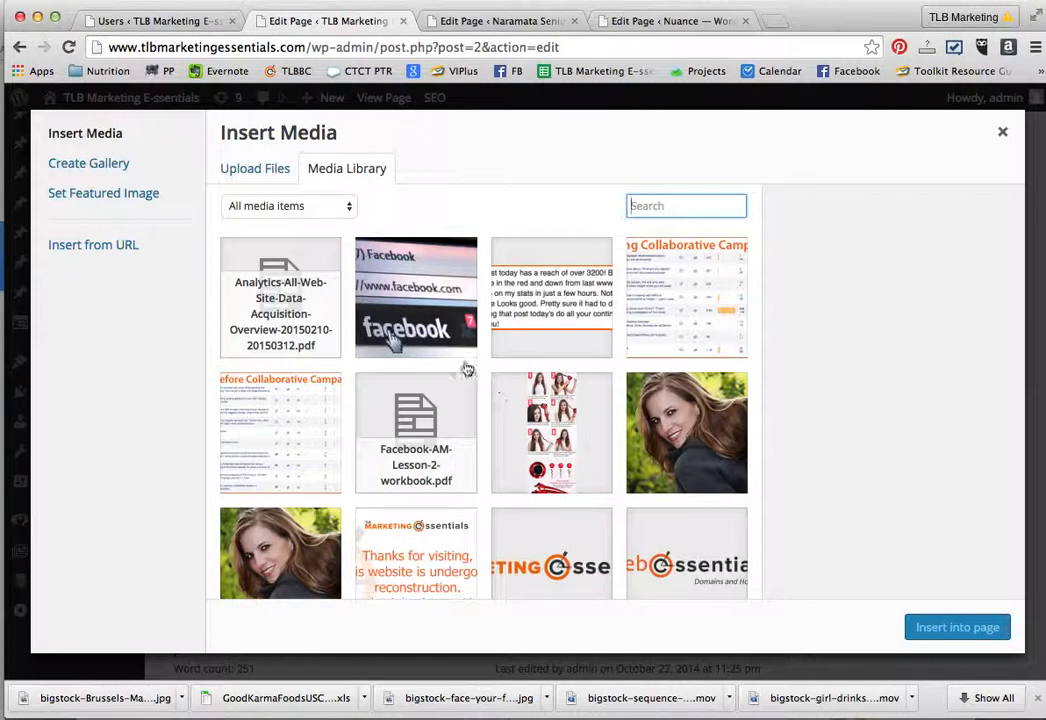
{"action": "left_click", "coordinate": [265, 170]}
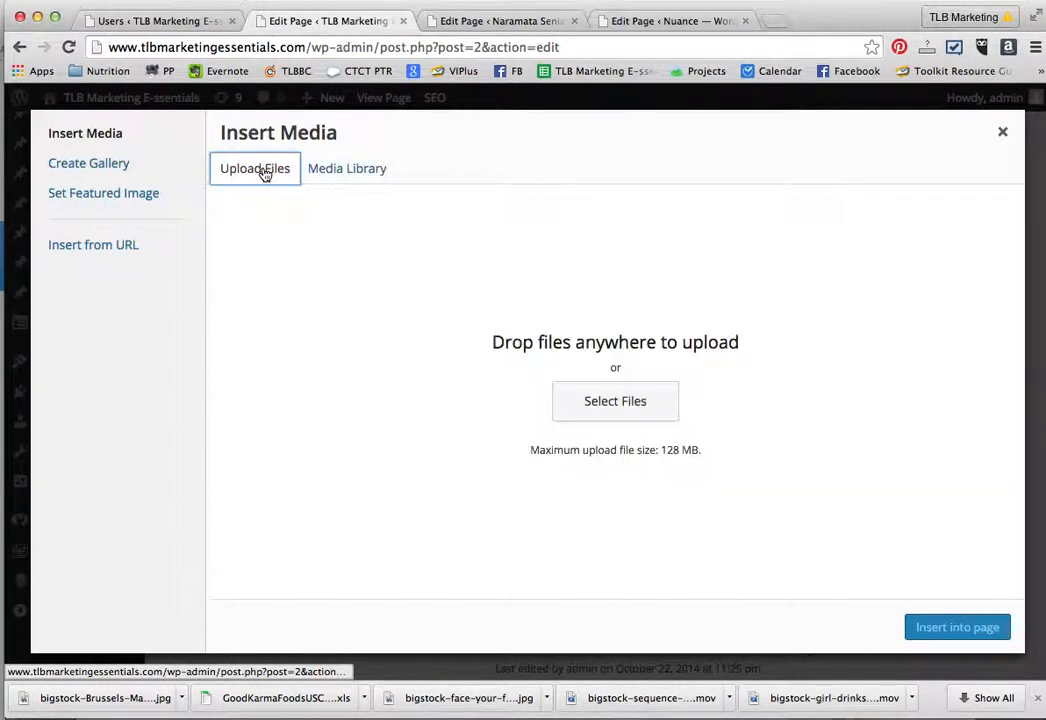
{"action": "left_click", "coordinate": [630, 401]}
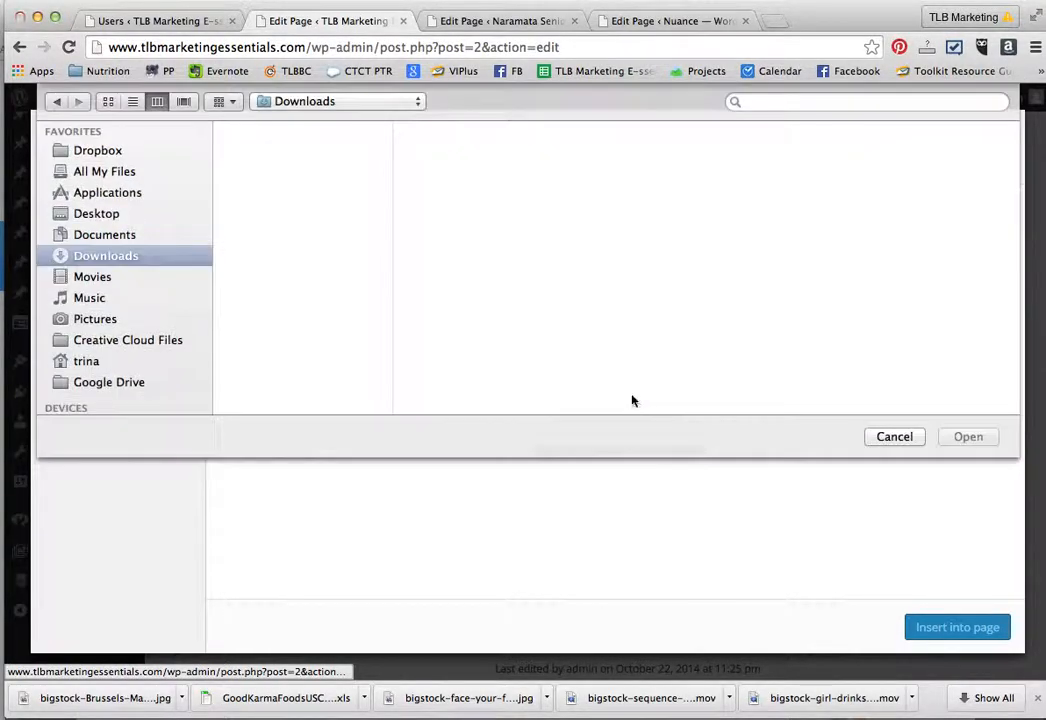
Browse Dropbox and open the fav pics folder.
{"action": "left_click", "coordinate": [100, 150]}
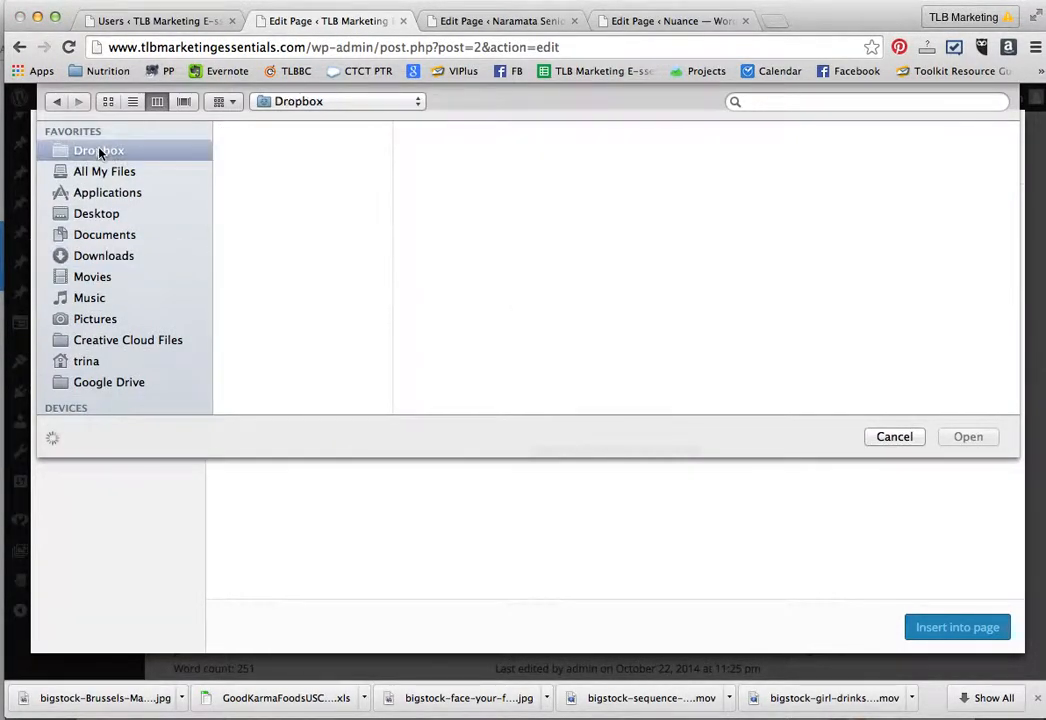
{"action": "scroll", "coordinate": [272, 276], "scroll_direction": "down", "scroll_amount": 5}
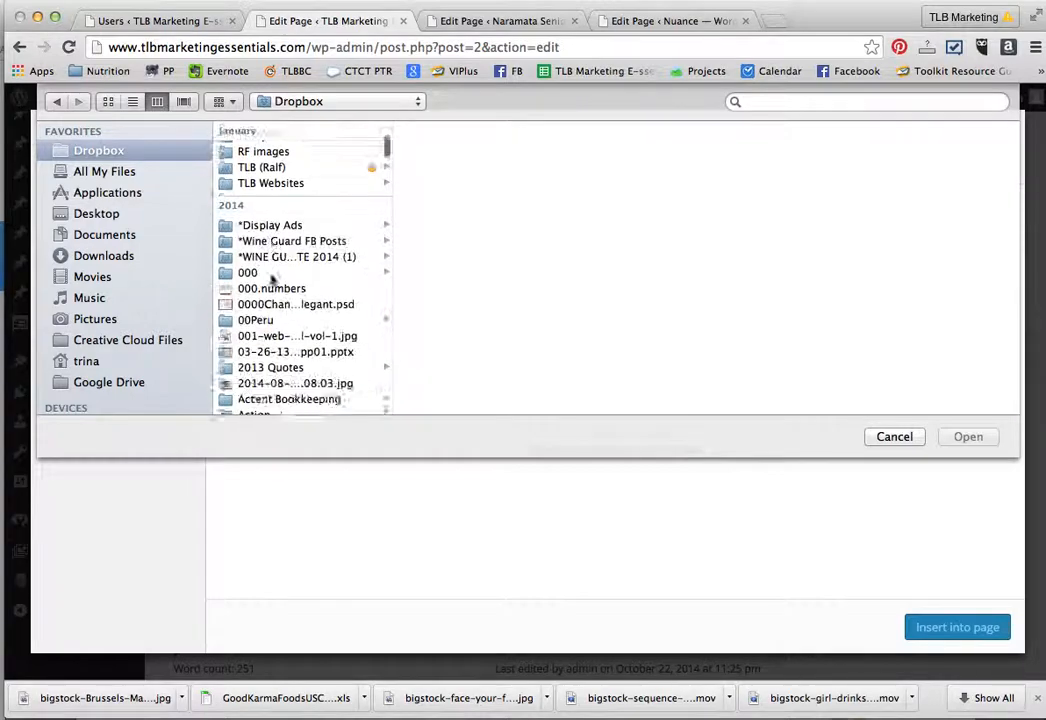
{"action": "scroll", "coordinate": [272, 280], "scroll_direction": "down", "scroll_amount": 10}
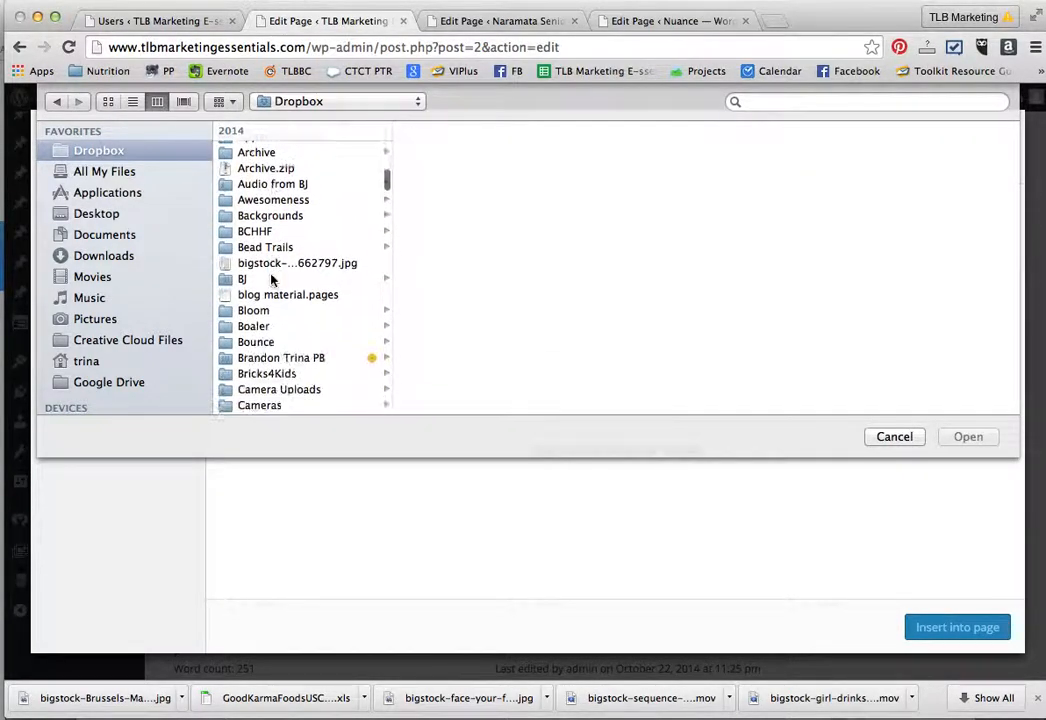
{"action": "scroll", "coordinate": [272, 280], "scroll_direction": "down", "scroll_amount": 12}
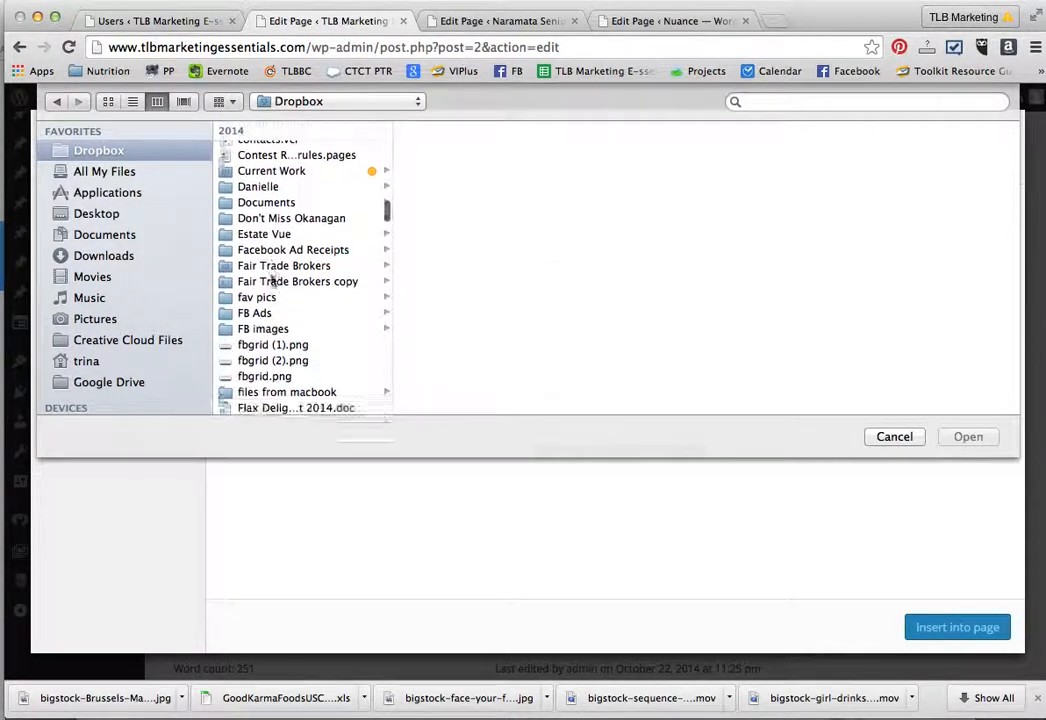
{"action": "left_click", "coordinate": [268, 292]}
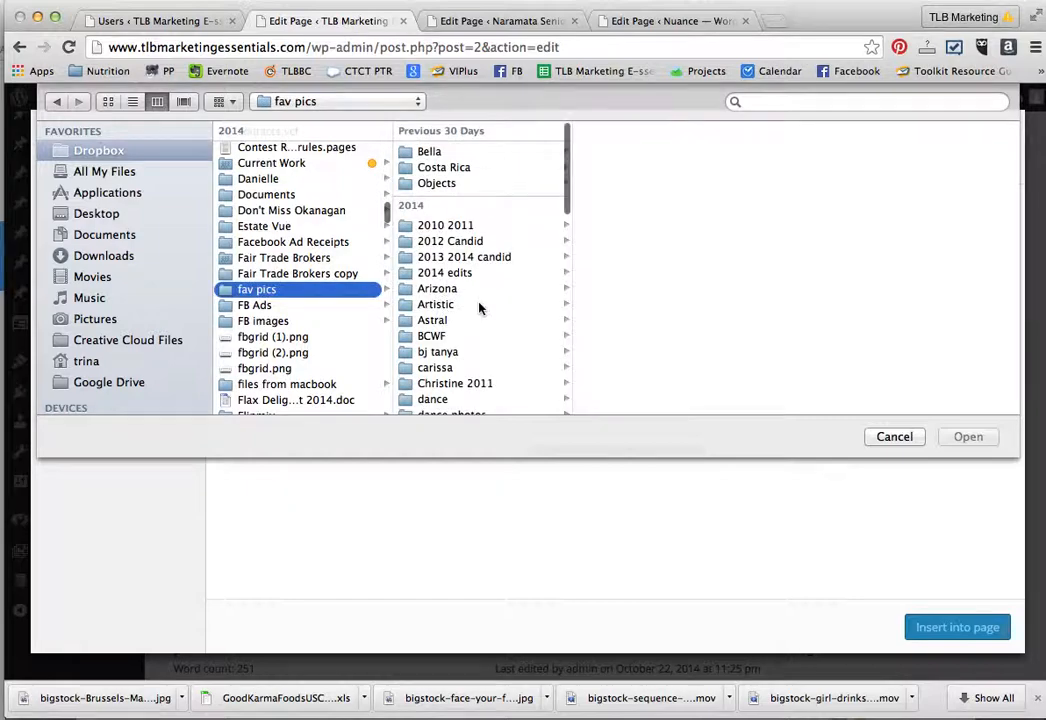
{"action": "scroll", "coordinate": [479, 308], "scroll_direction": "down", "scroll_amount": 1}
{"action": "scroll", "coordinate": [479, 308], "scroll_direction": "down", "scroll_amount": 6}
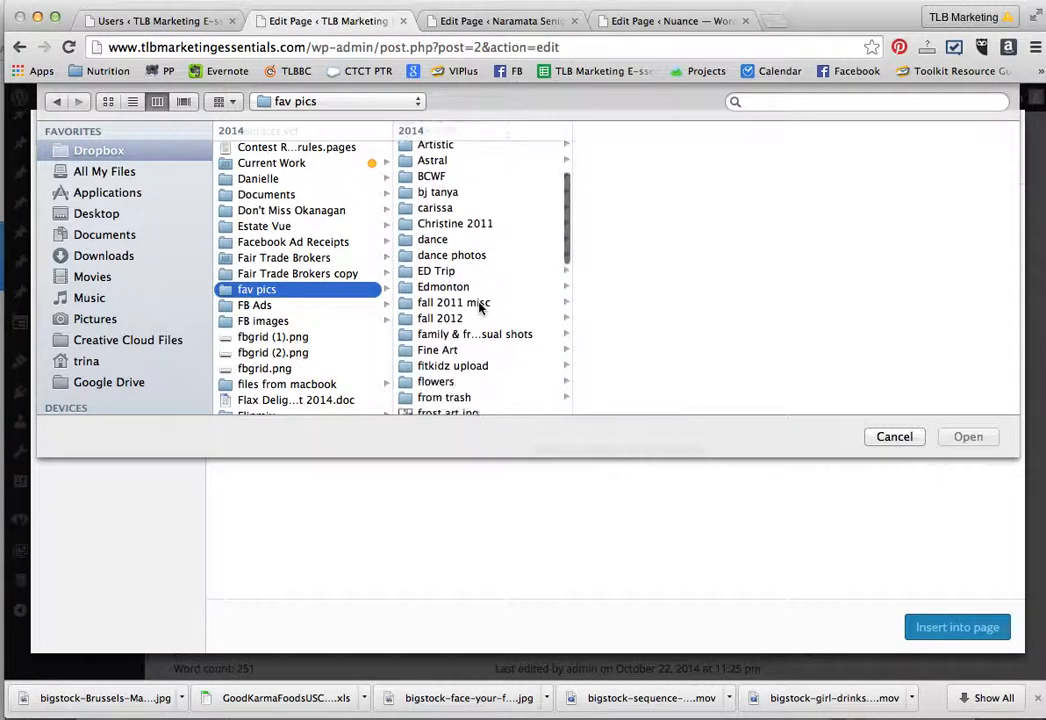
{"action": "scroll", "coordinate": [479, 308], "scroll_direction": "down", "scroll_amount": 8}
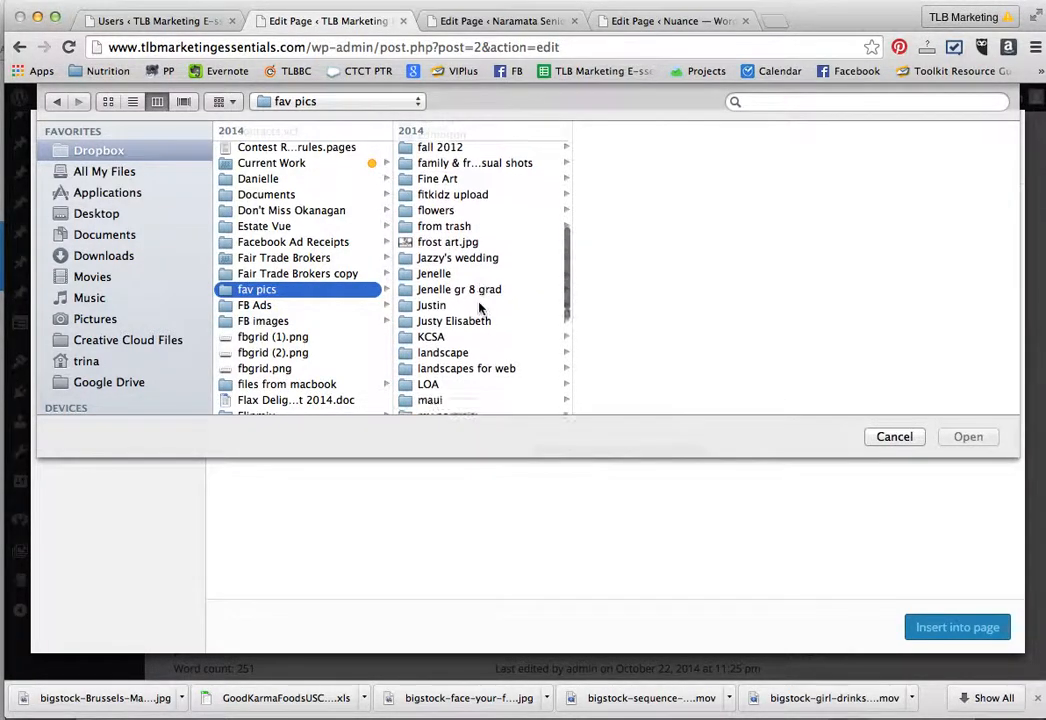
{"action": "scroll", "coordinate": [479, 308], "scroll_direction": "down", "scroll_amount": 3}
Open the my portraits folder and pick the tire-swing close-up JPG.
{"action": "left_click", "coordinate": [466, 321]}
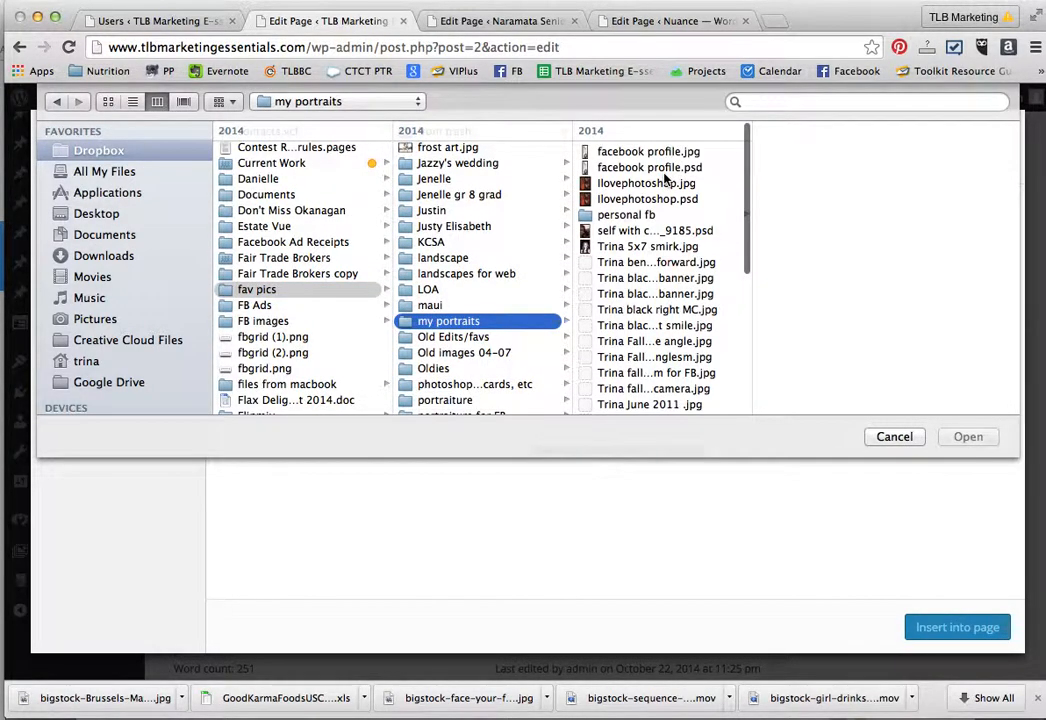
{"action": "scroll", "coordinate": [664, 178], "scroll_direction": "down", "scroll_amount": 3}
{"action": "scroll", "coordinate": [664, 178], "scroll_direction": "down", "scroll_amount": 8}
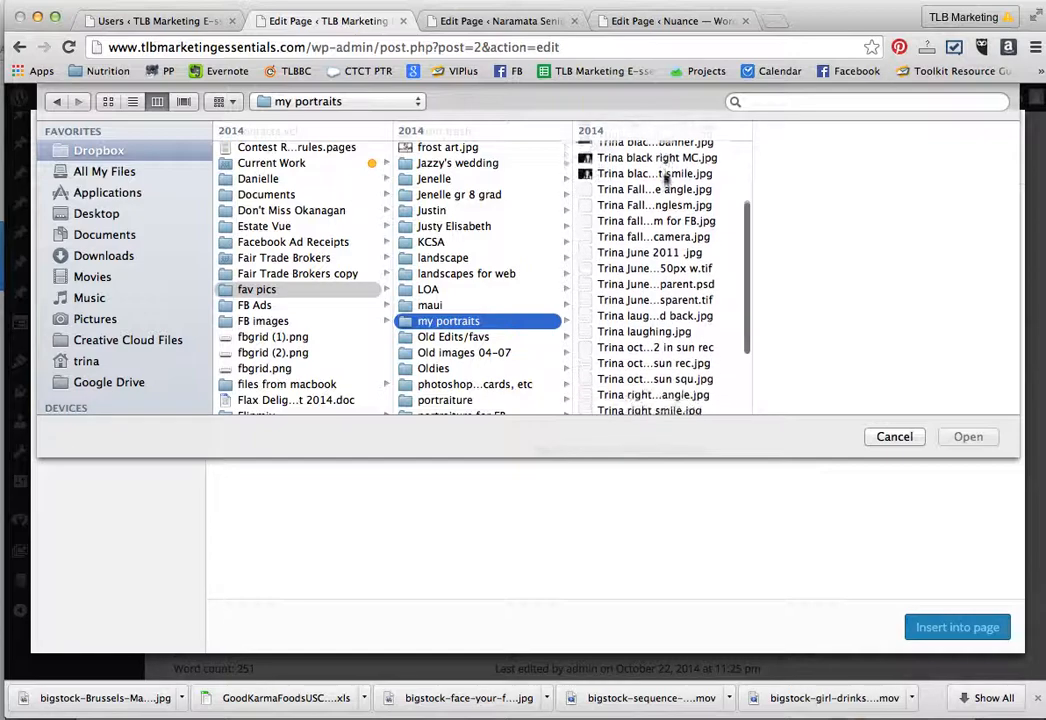
{"action": "scroll", "coordinate": [664, 178], "scroll_direction": "down", "scroll_amount": 6}
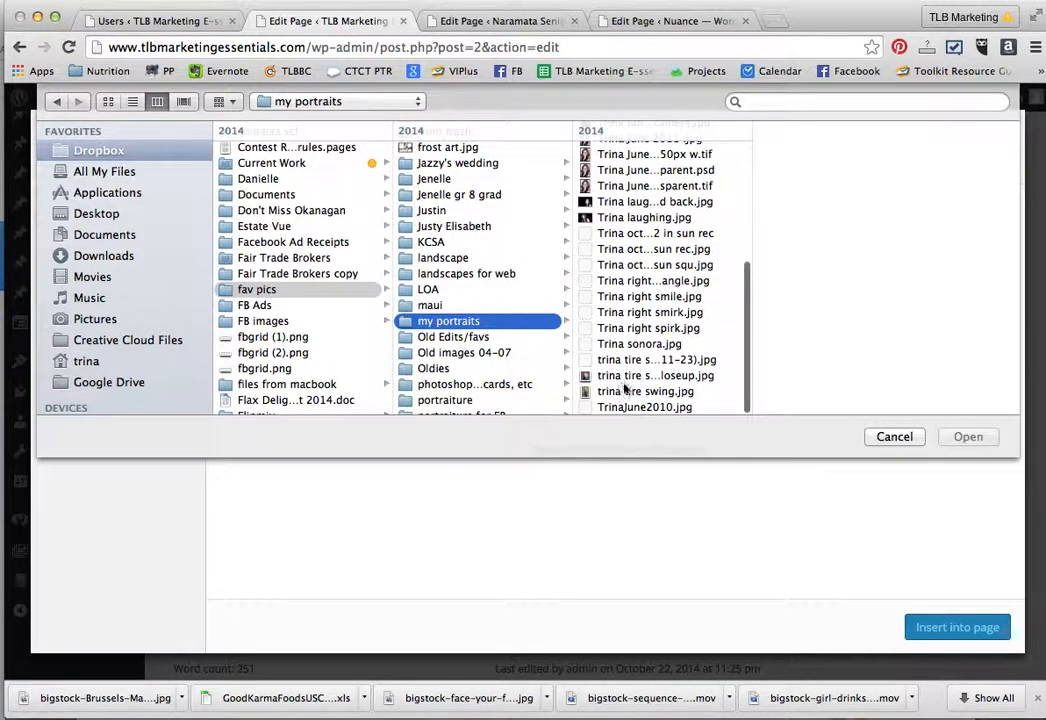
{"action": "left_click", "coordinate": [616, 378]}
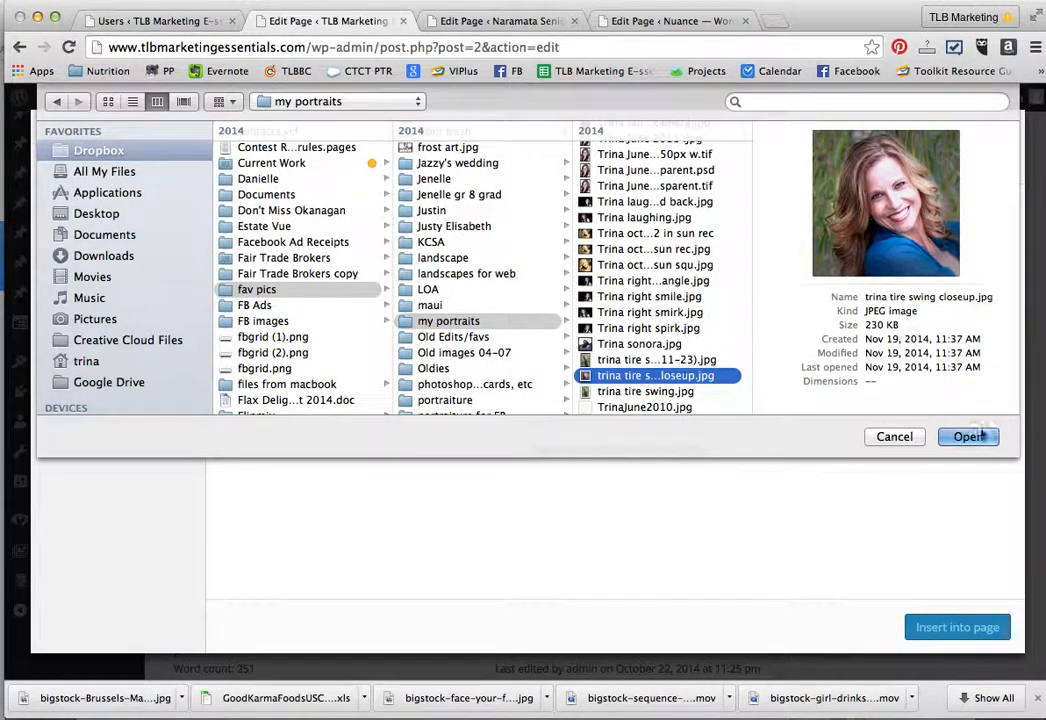
Upload the tire-swing portrait, title it with the owner's name and begin its caption.
{"action": "left_click", "coordinate": [962, 440]}
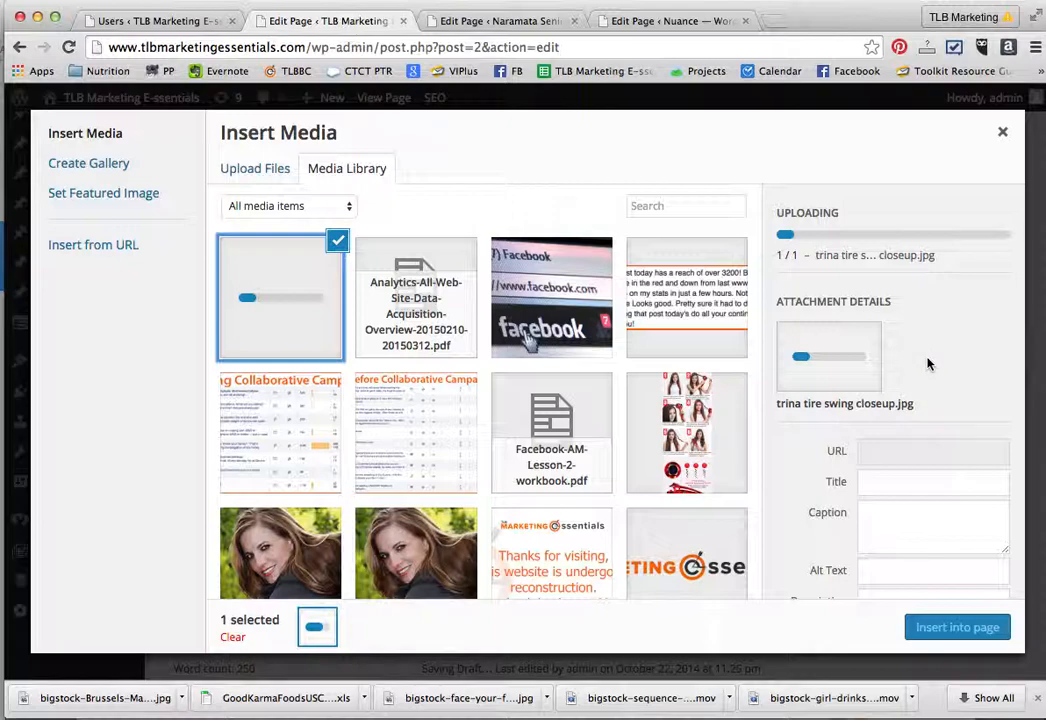
{"action": "scroll", "coordinate": [929, 364], "scroll_direction": "down", "scroll_amount": 2}
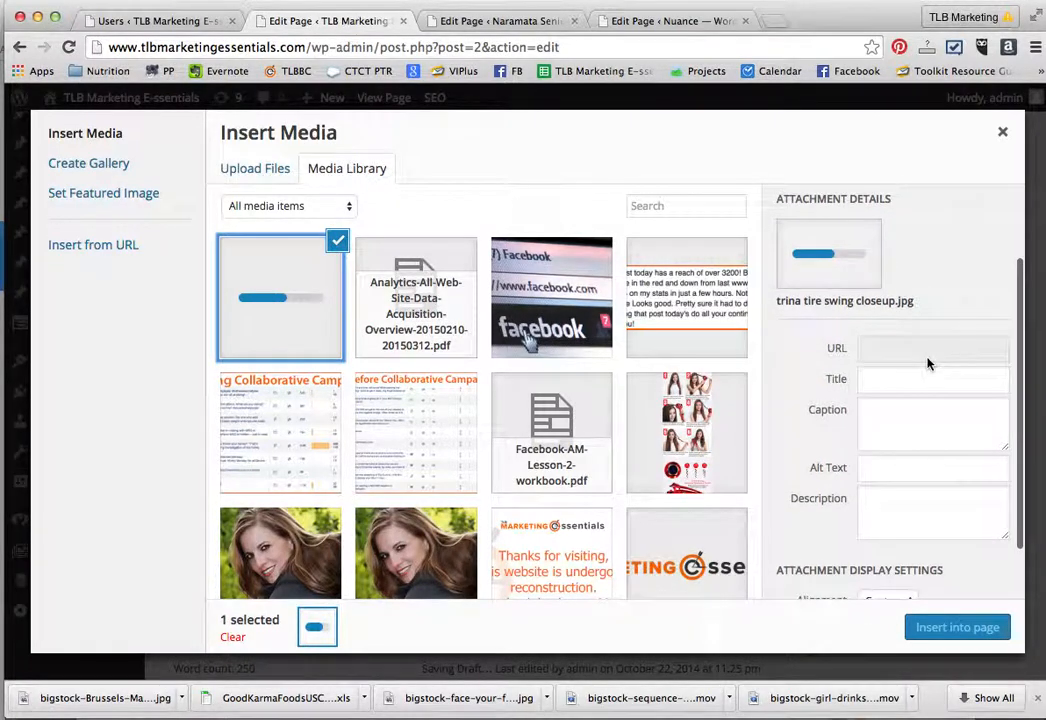
{"action": "left_click", "coordinate": [883, 379]}
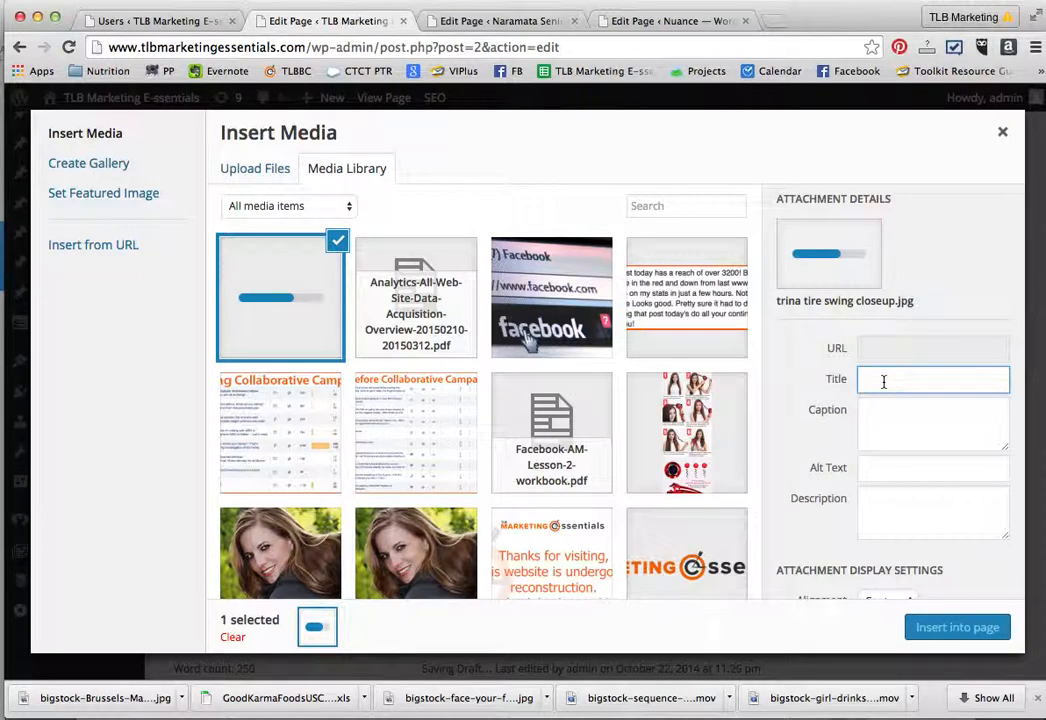
{"action": "type", "text": "Trina Links-Gowe Portrait S"}
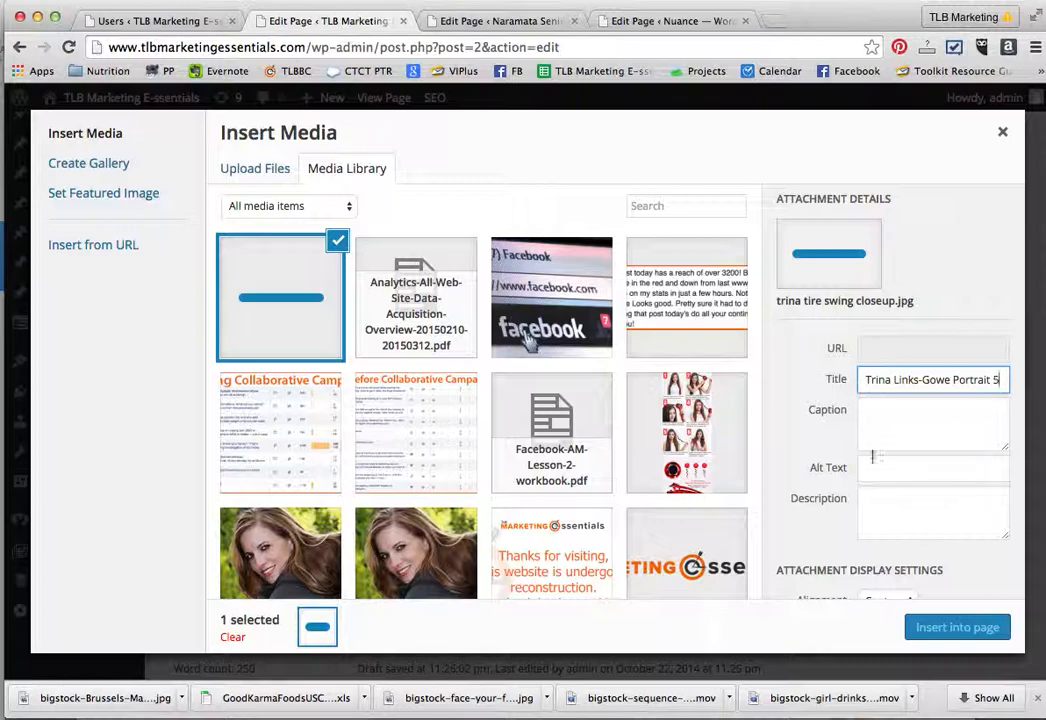
{"action": "left_click", "coordinate": [872, 416]}
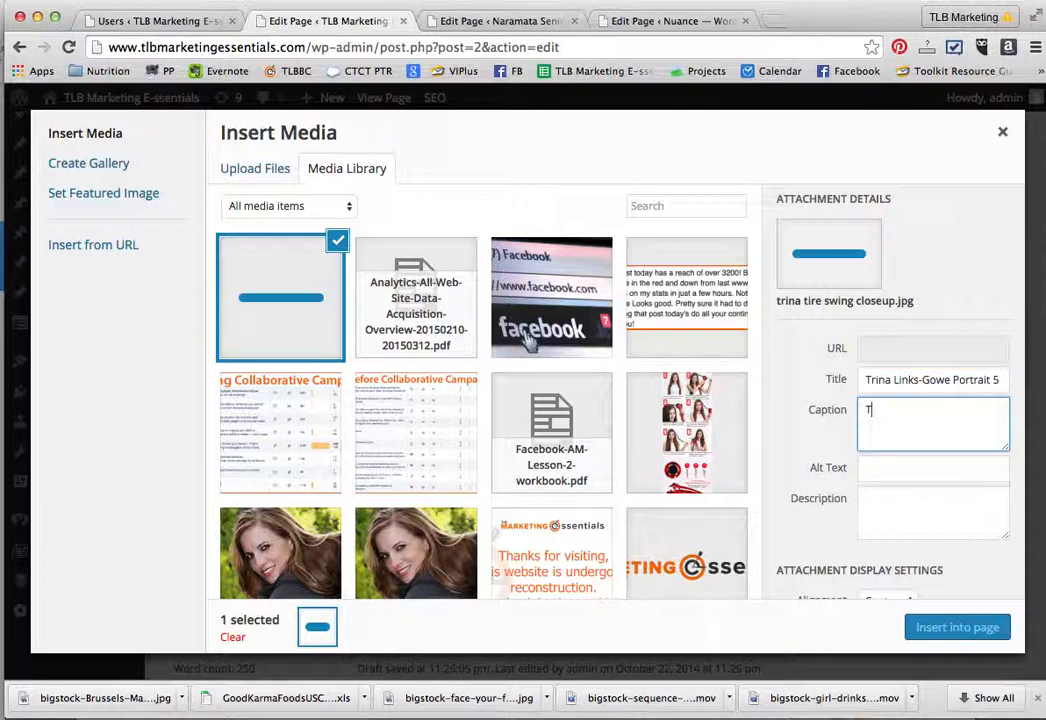
{"action": "type", "text": "Trina"}
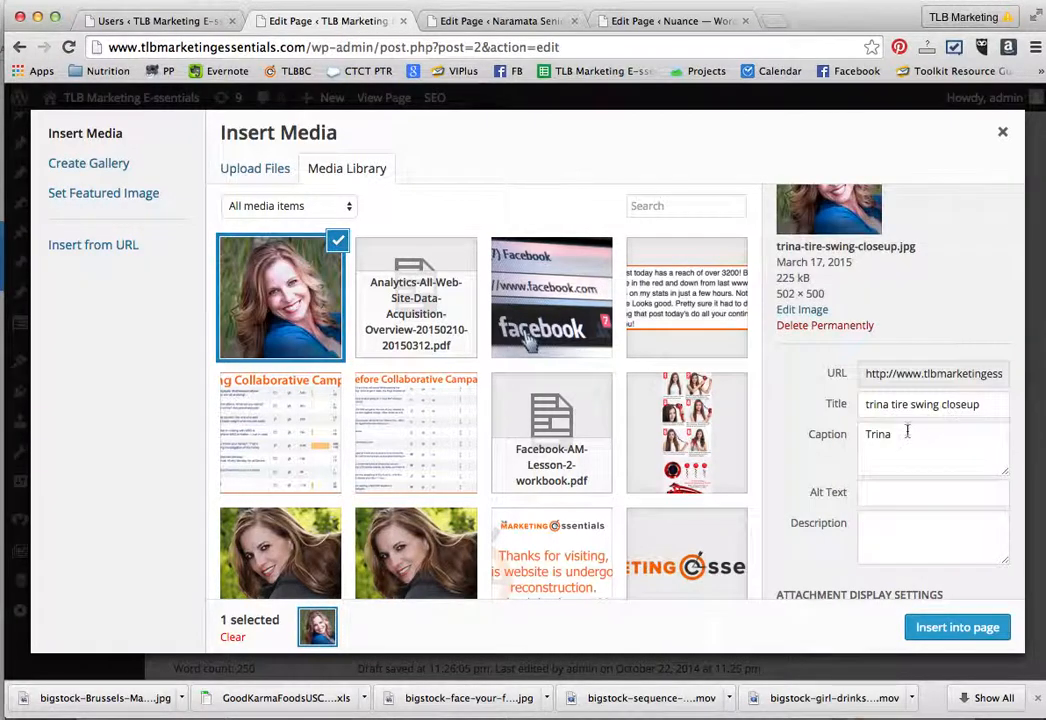
Finish the caption with 'Marketing Director & Owner' and retitle the image with 'Portrait 5'.
{"action": "left_click", "coordinate": [910, 434]}
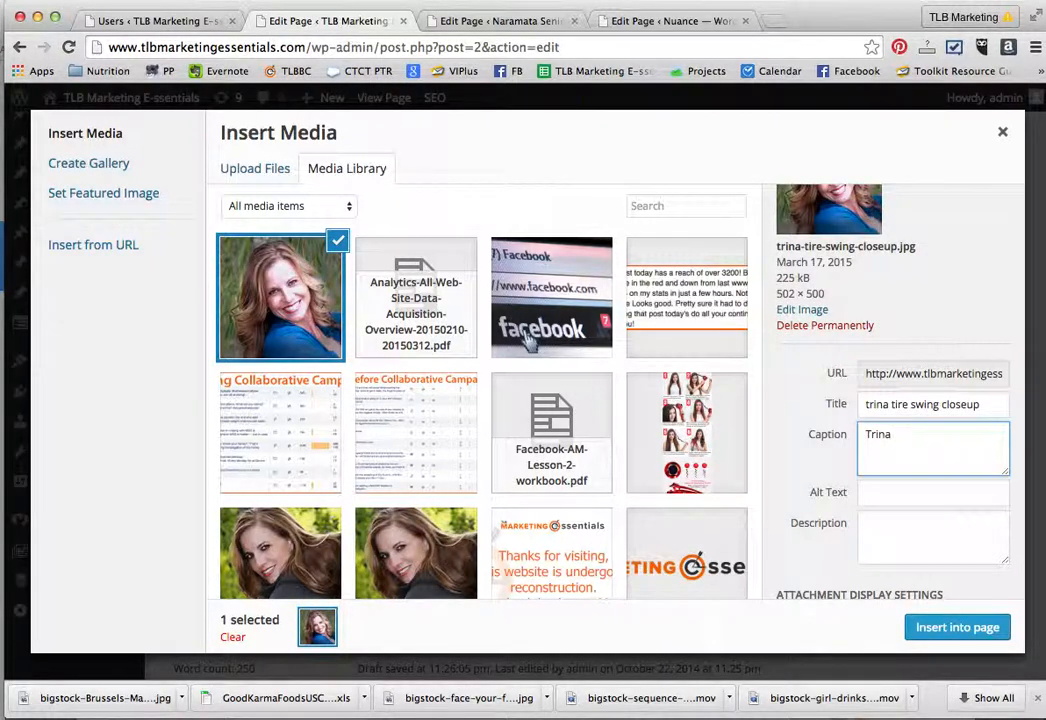
{"action": "type", "text": "Links-Gowe, Marketing D"}
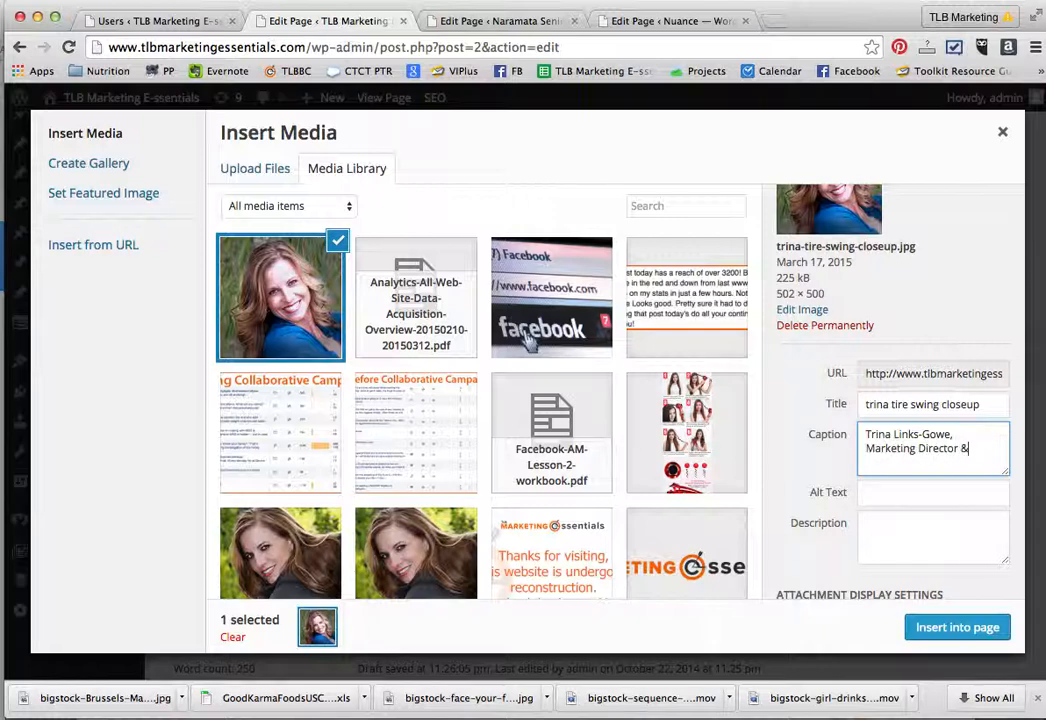
{"action": "type", "text": "irector & Owner"}
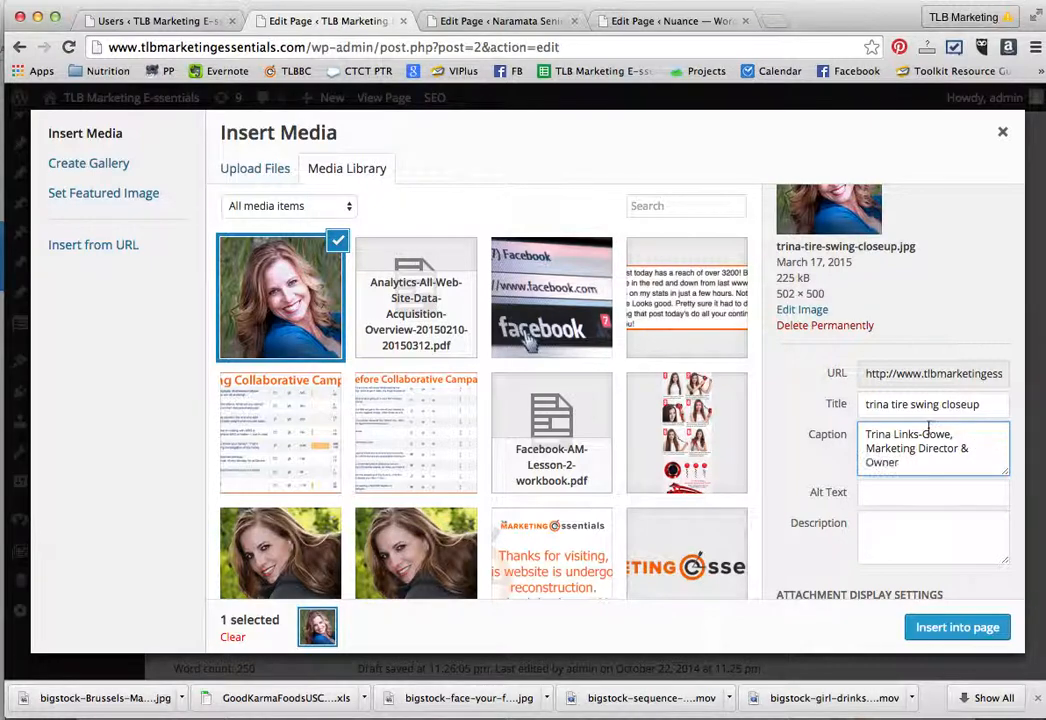
{"action": "left_click", "coordinate": [984, 404]}
{"action": "left_click_drag", "start_coordinate": [984, 404], "coordinate": [859, 403]}
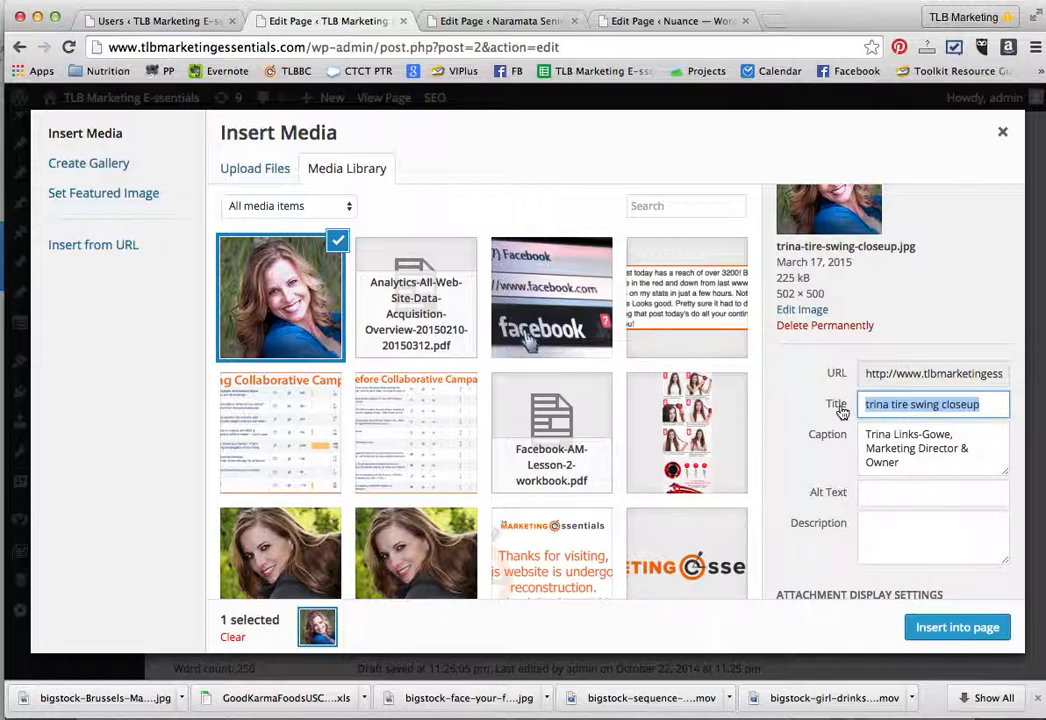
{"action": "type", "text": "Trina "}
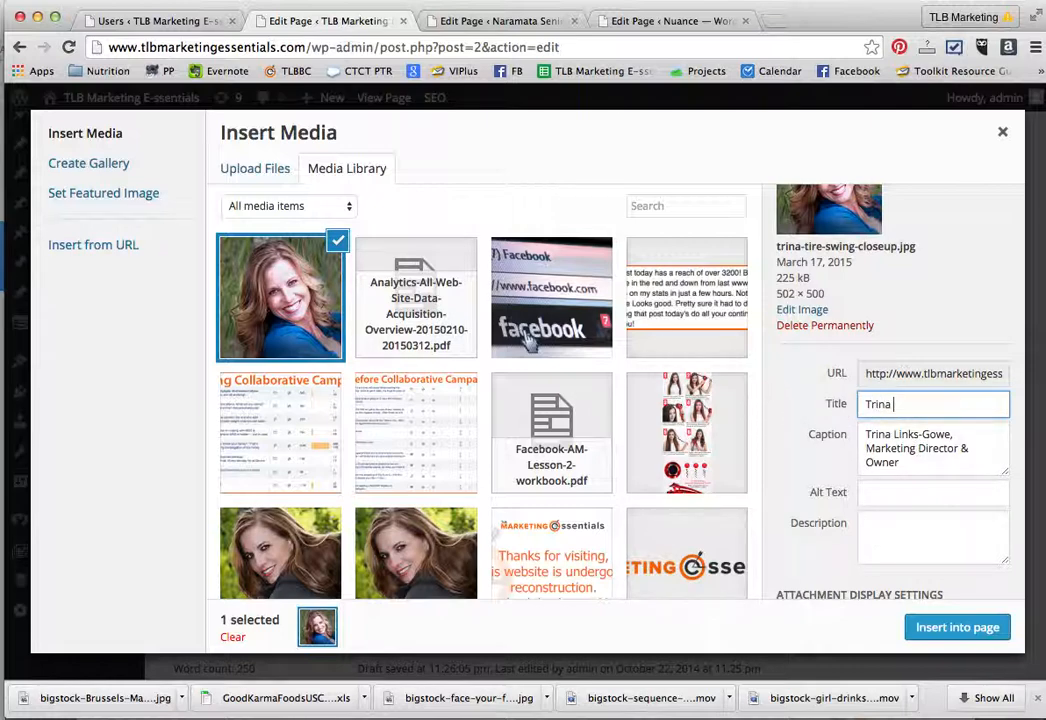
{"action": "type", "text": "Links-Gowe Portrait 5"}
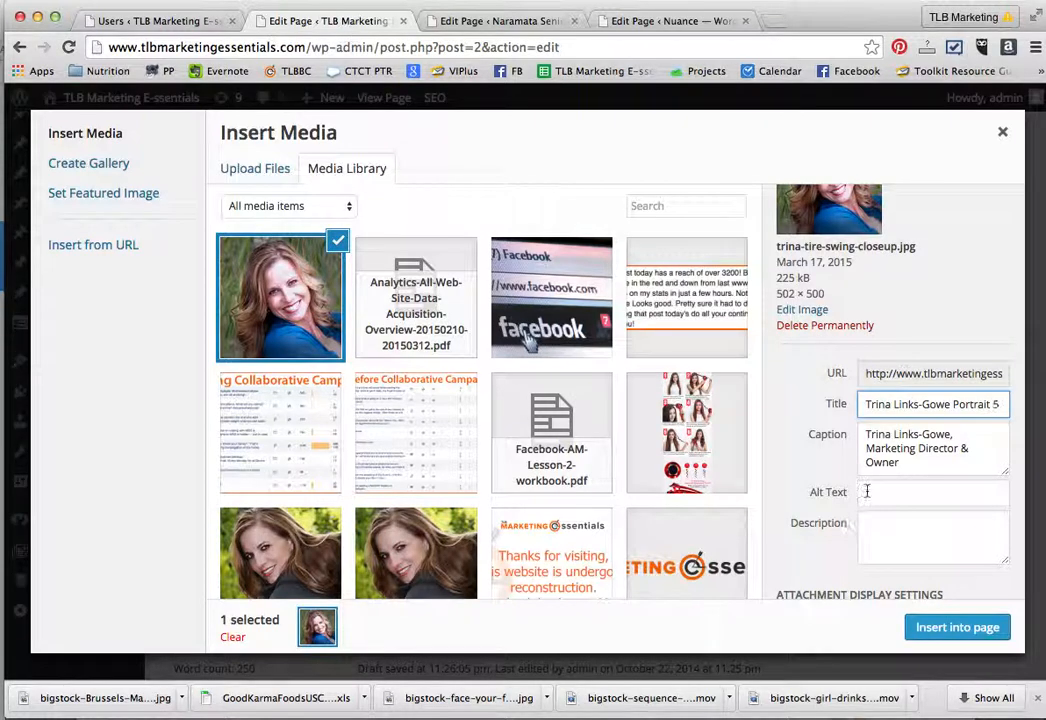
Add alt text naming the owner as Marketing Director, align right, full size, and insert.
{"action": "left_click", "coordinate": [866, 492]}
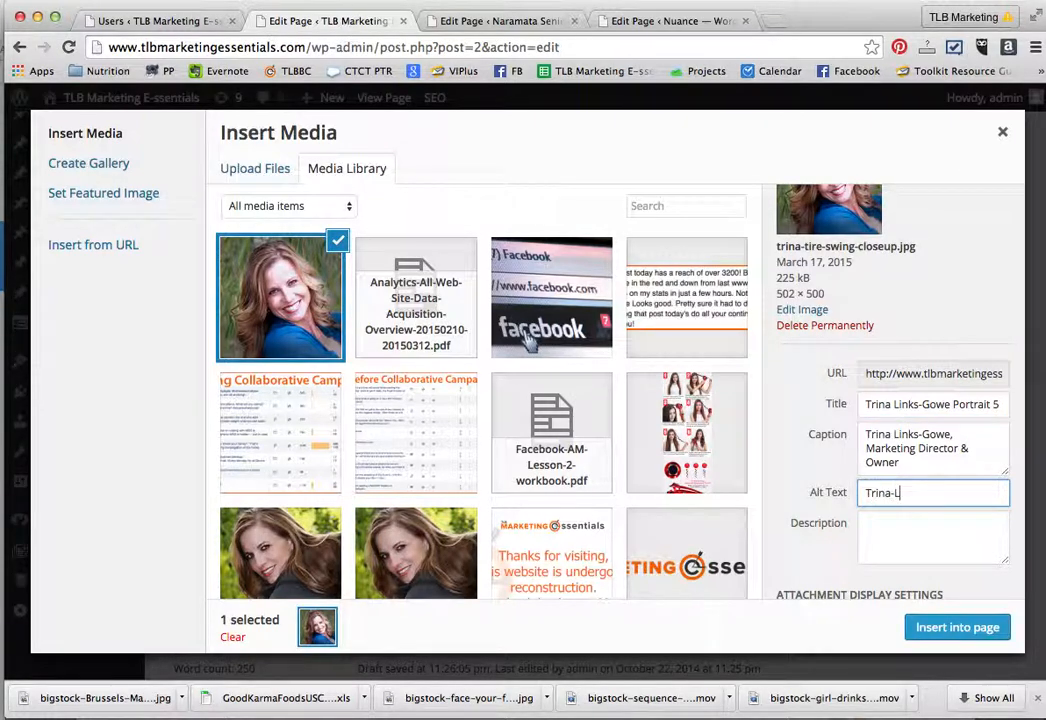
{"action": "type", "text": "Trina-Links-Gowe-Marketing"}
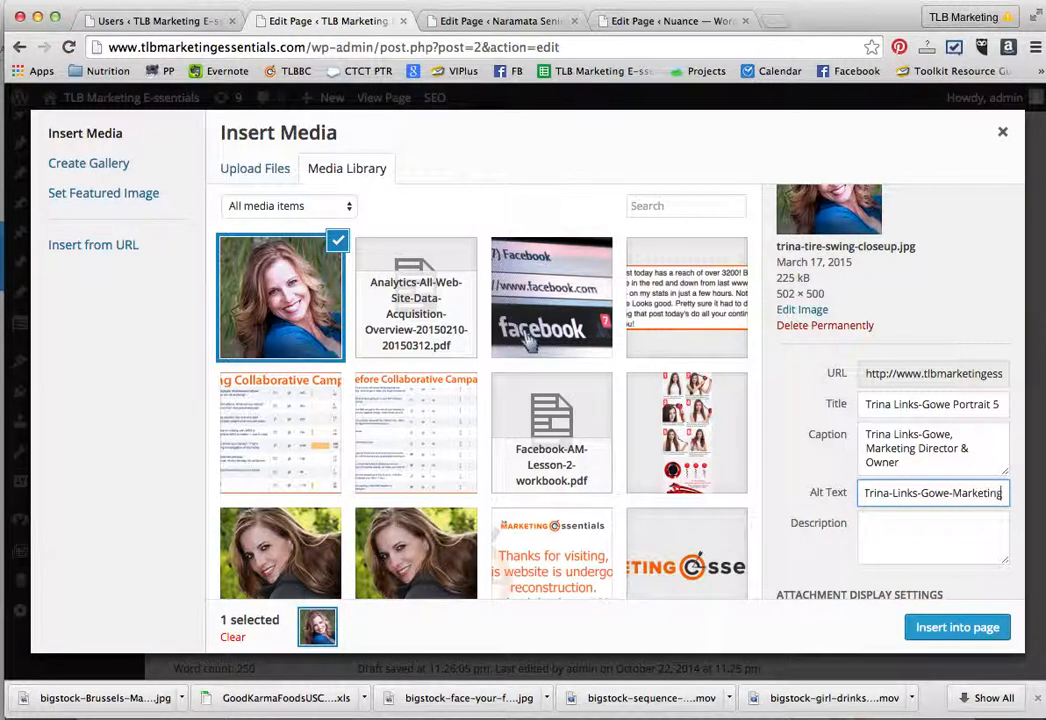
{"action": "type", "text": "-Dir"}
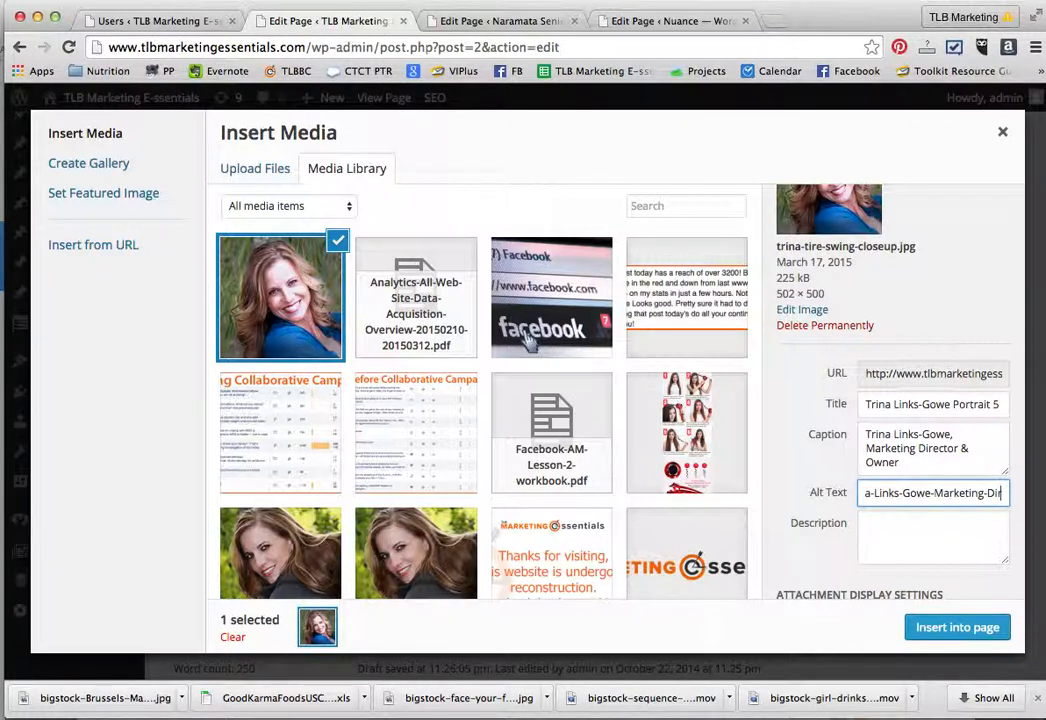
{"action": "type", "text": "ector"}
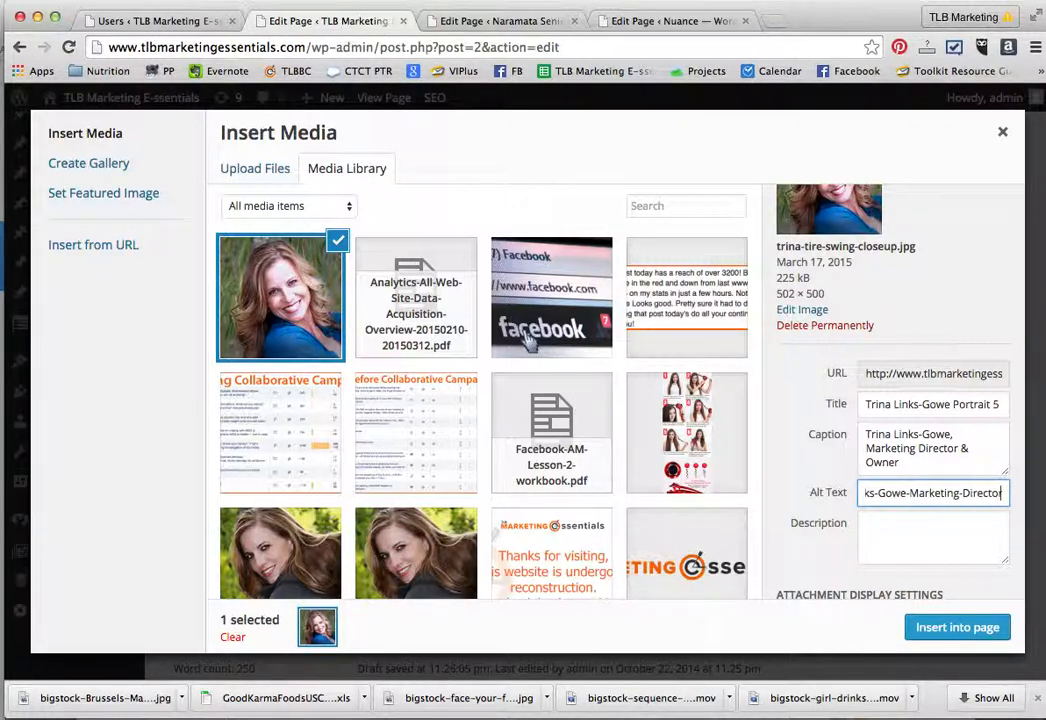
{"action": "type", "text": "-TLB"}
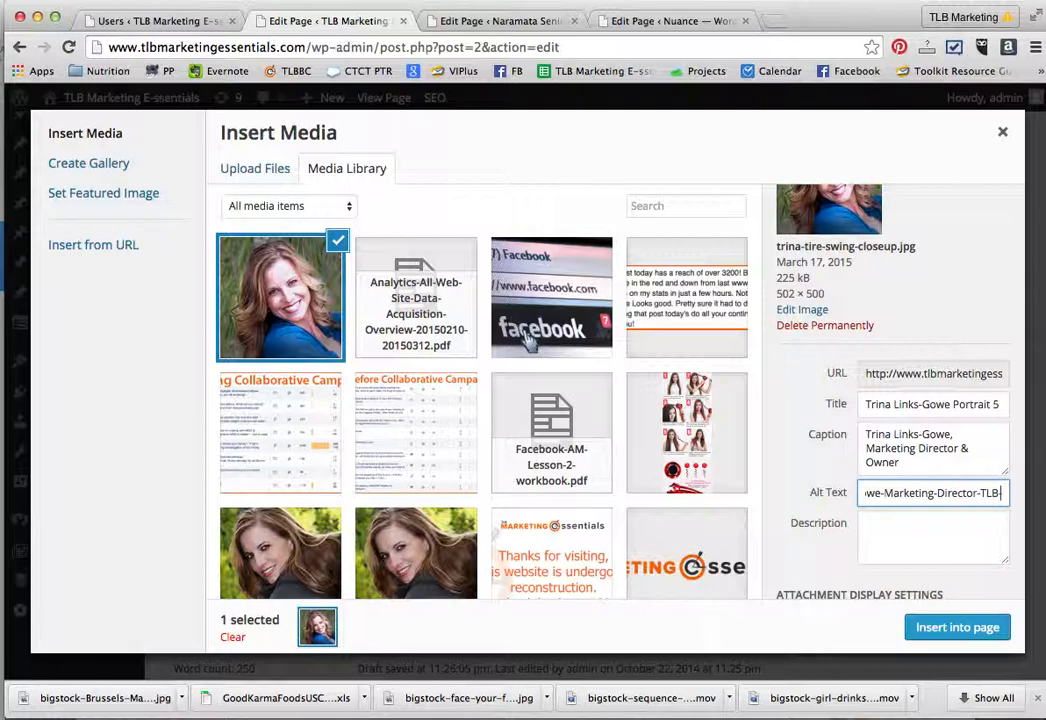
{"action": "type", "text": "-Marketing-Es"}
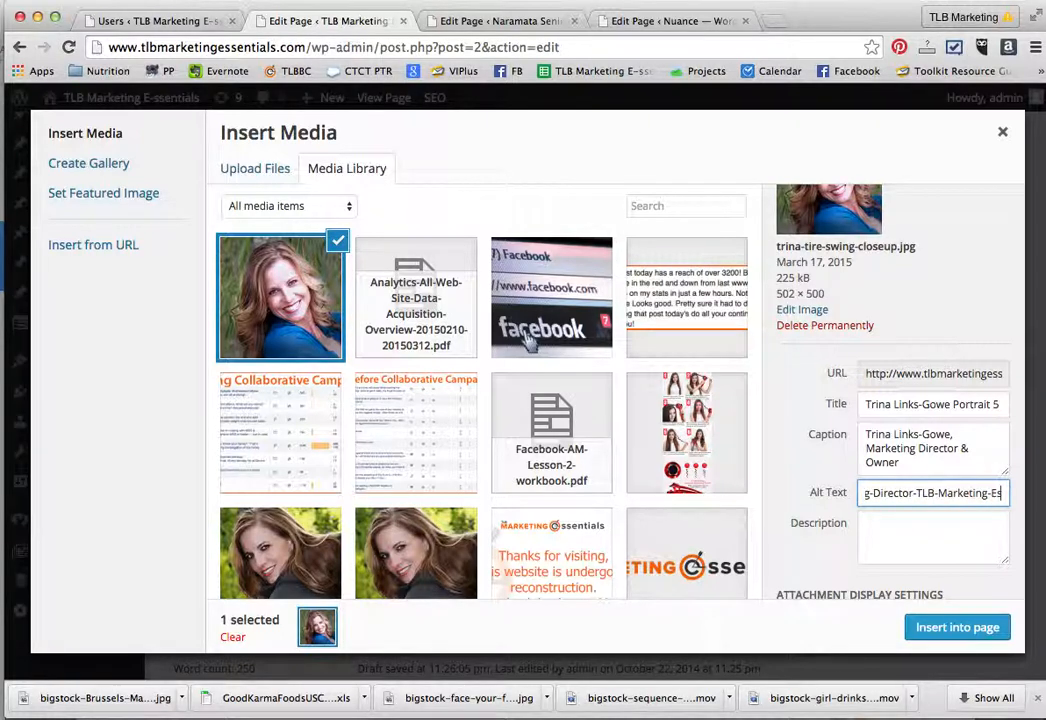
{"action": "type", "text": "sentials"}
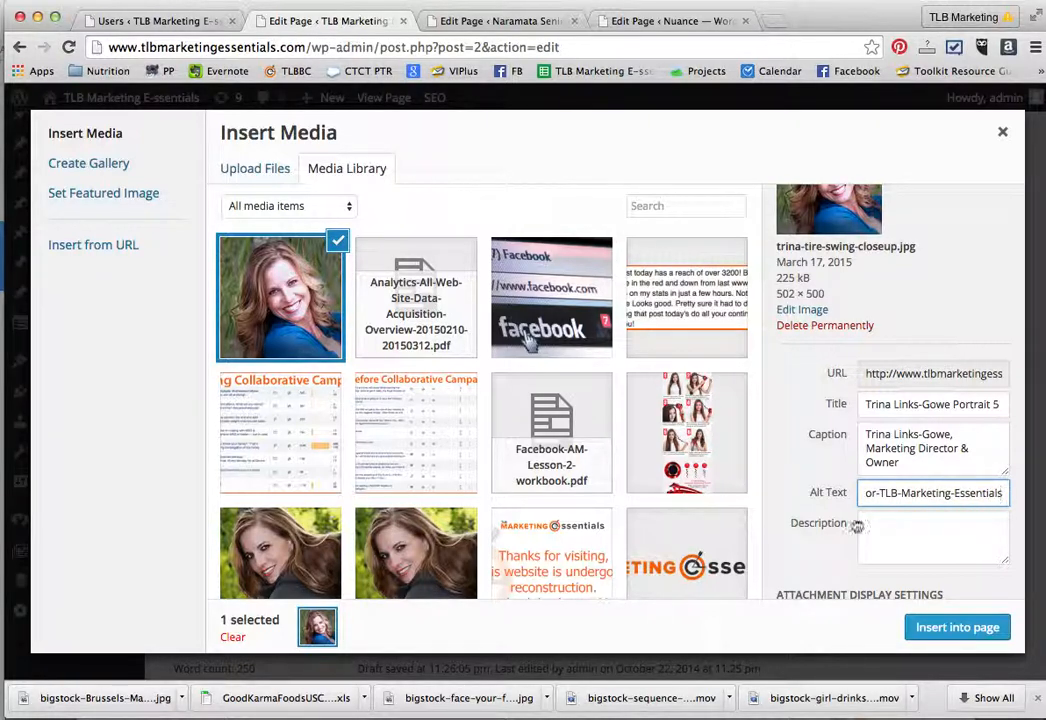
{"action": "left_click", "coordinate": [870, 543]}
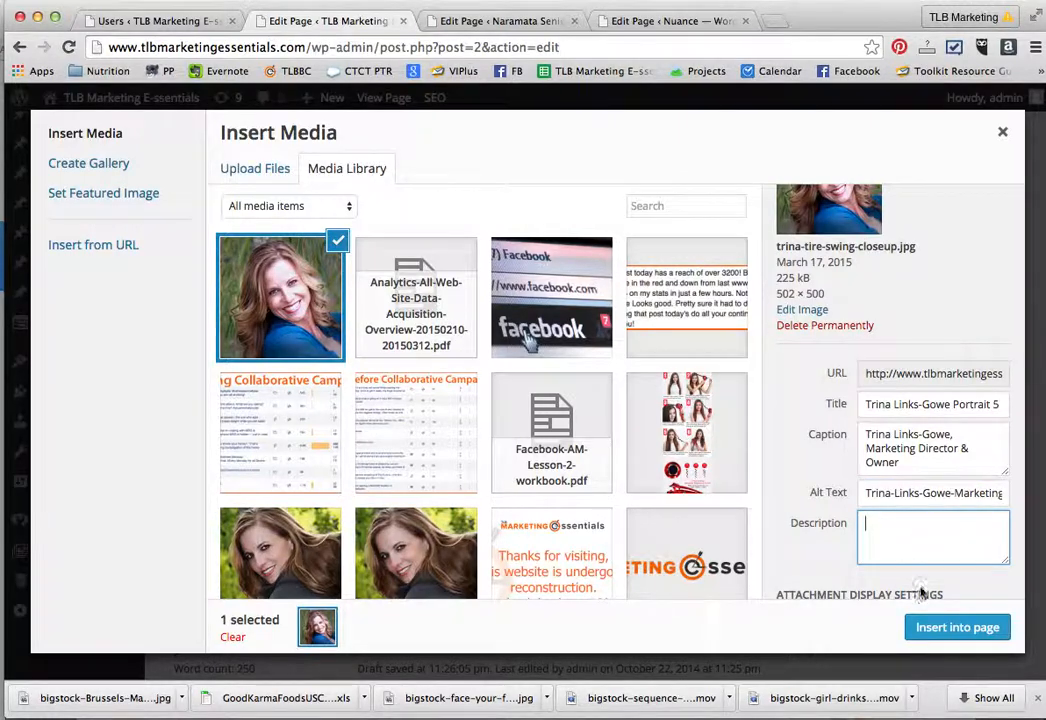
{"action": "scroll", "coordinate": [825, 452], "scroll_direction": "down", "scroll_amount": 3}
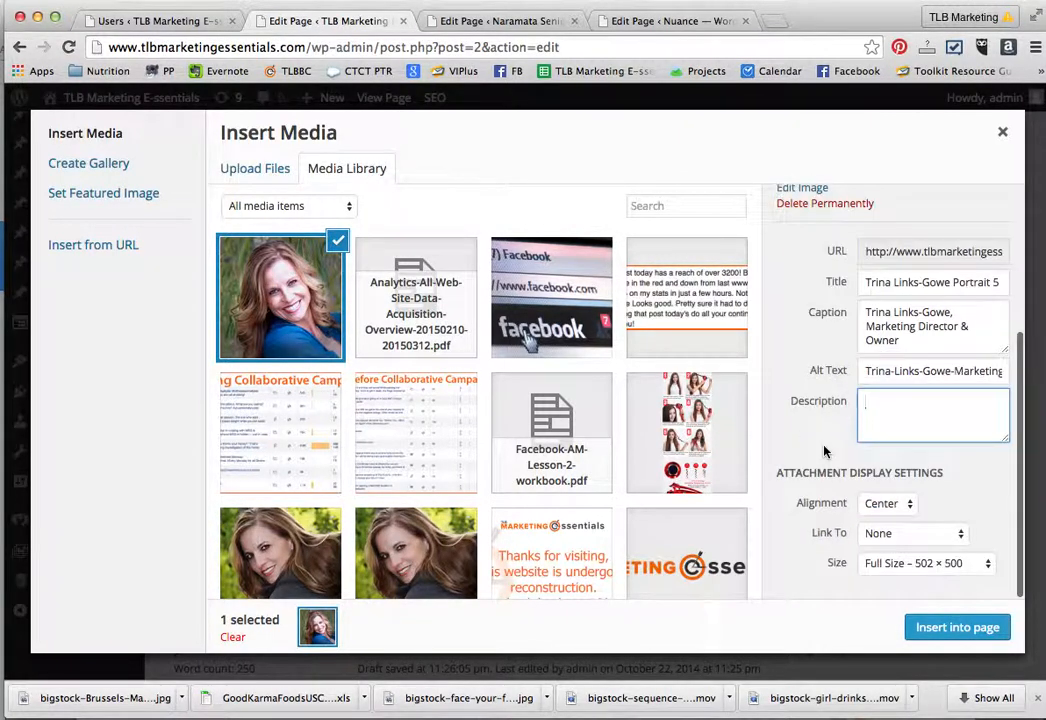
{"action": "left_click", "coordinate": [884, 505]}
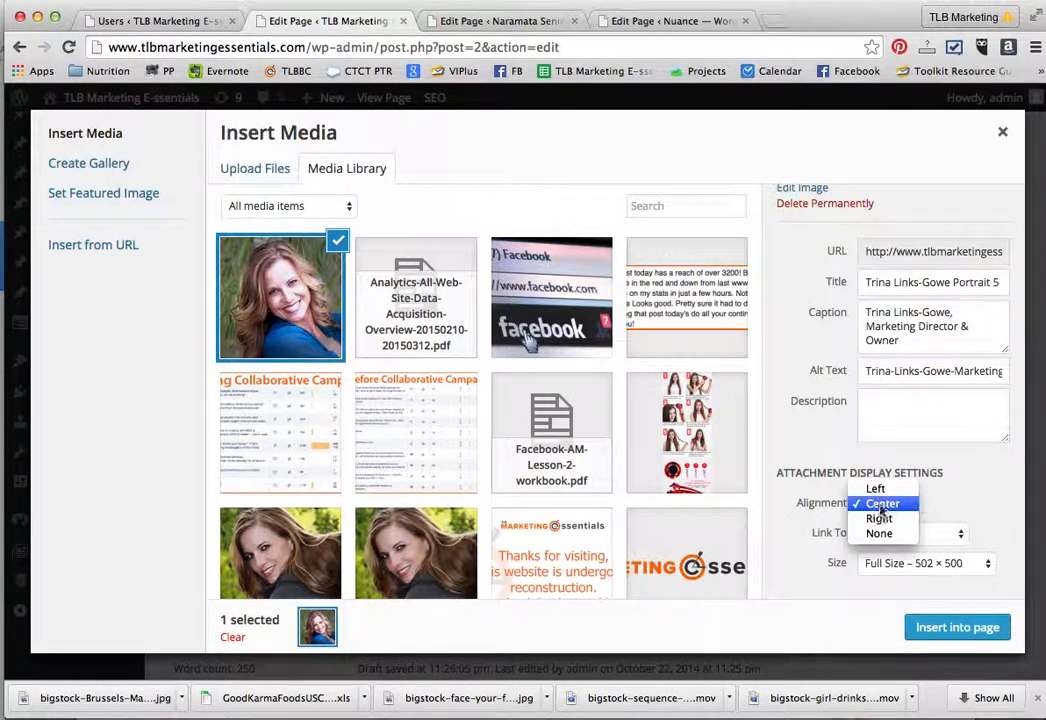
{"action": "left_click", "coordinate": [883, 517]}
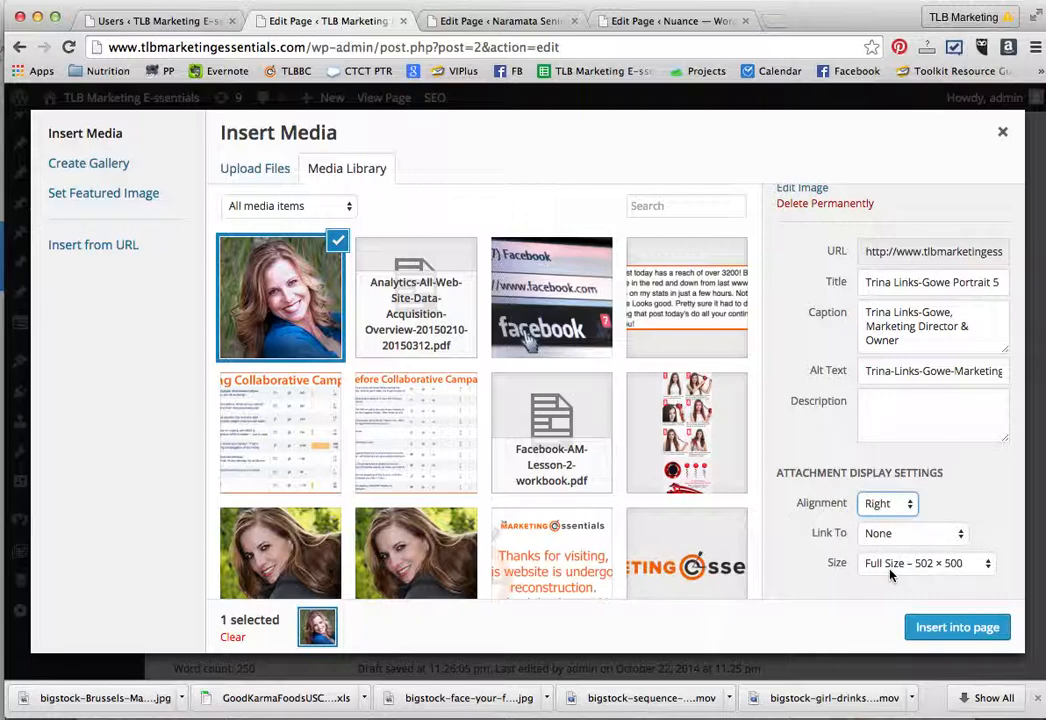
{"action": "left_click", "coordinate": [935, 566]}
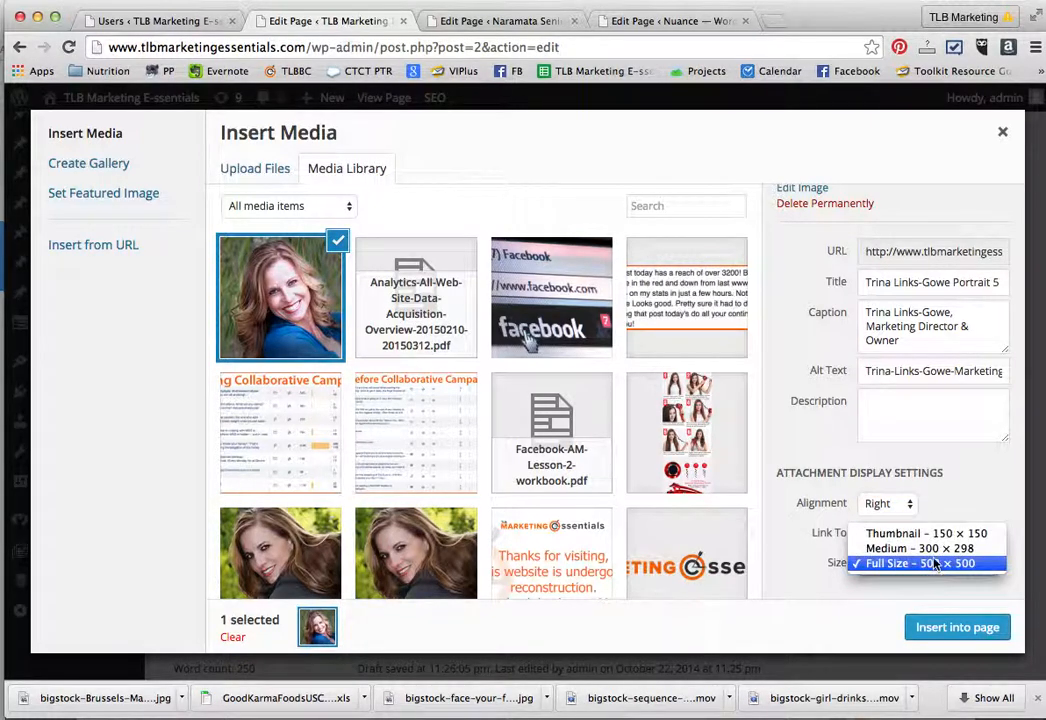
{"action": "left_click", "coordinate": [937, 549]}
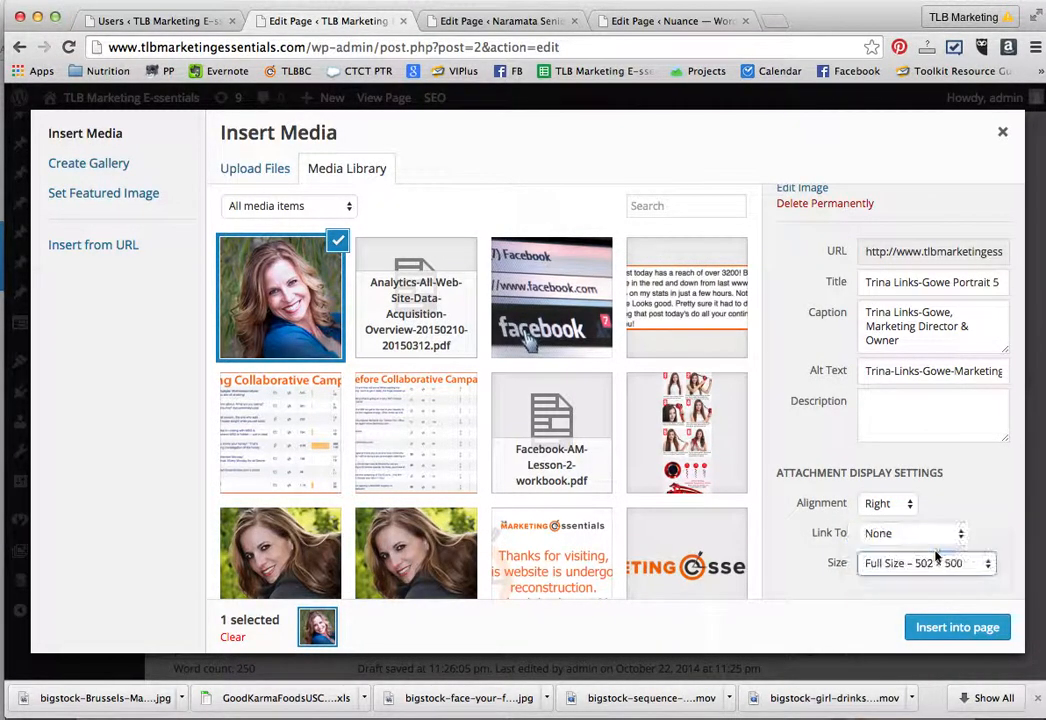
{"action": "left_click", "coordinate": [930, 627]}
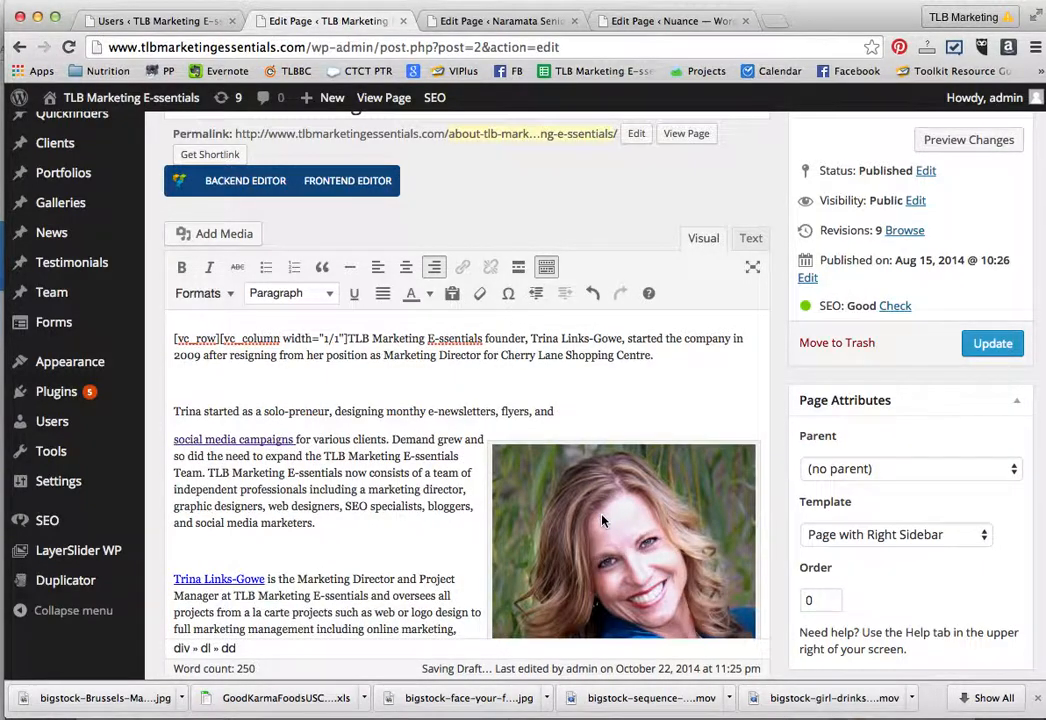
Delete the blank line under the first paragraph and the opening and closing vc_row/vc_column shortcodes.
{"action": "left_click", "coordinate": [318, 388]}
{"action": "key", "text": "BackSpace"}
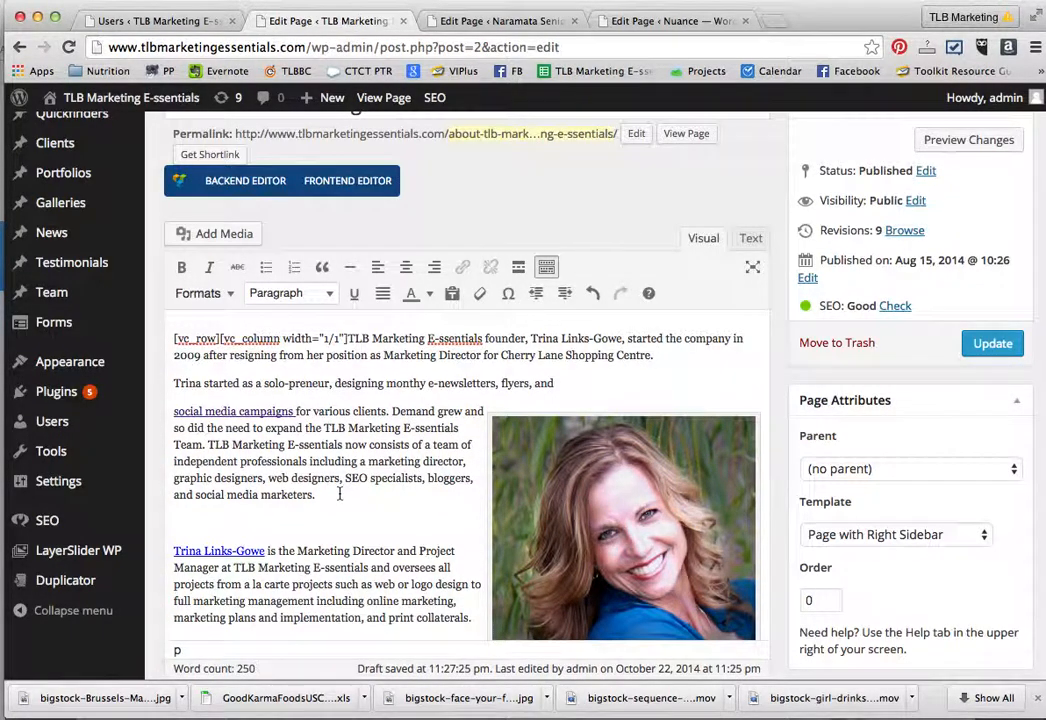
{"action": "scroll", "coordinate": [340, 493], "scroll_direction": "down", "scroll_amount": 2}
{"action": "scroll", "coordinate": [340, 493], "scroll_direction": "down", "scroll_amount": 8}
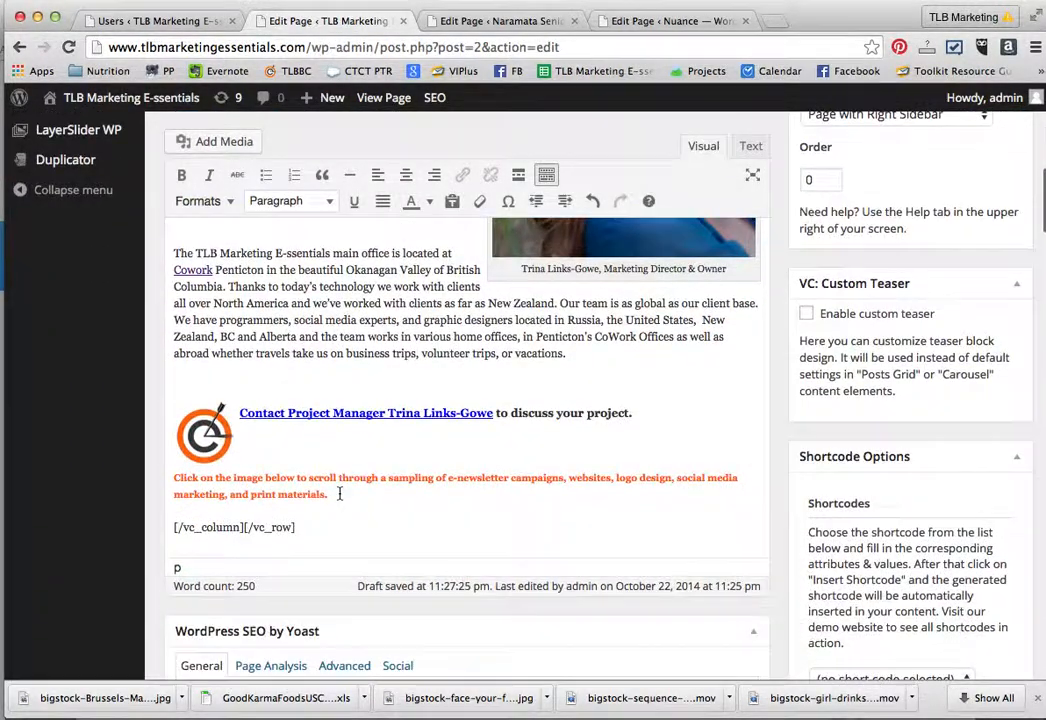
{"action": "scroll", "coordinate": [340, 493], "scroll_direction": "down", "scroll_amount": 1}
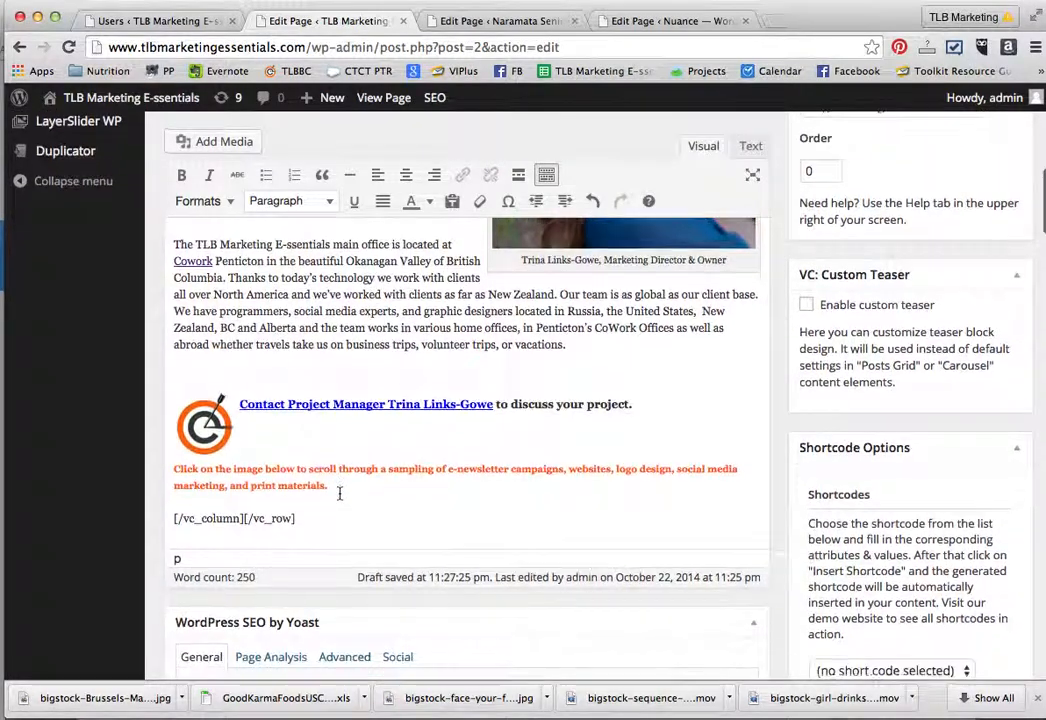
{"action": "left_click_drag", "start_coordinate": [300, 505], "coordinate": [168, 504]}
{"action": "key", "text": "BackSpace"}
{"action": "scroll", "coordinate": [259, 483], "scroll_direction": "up", "scroll_amount": 6}
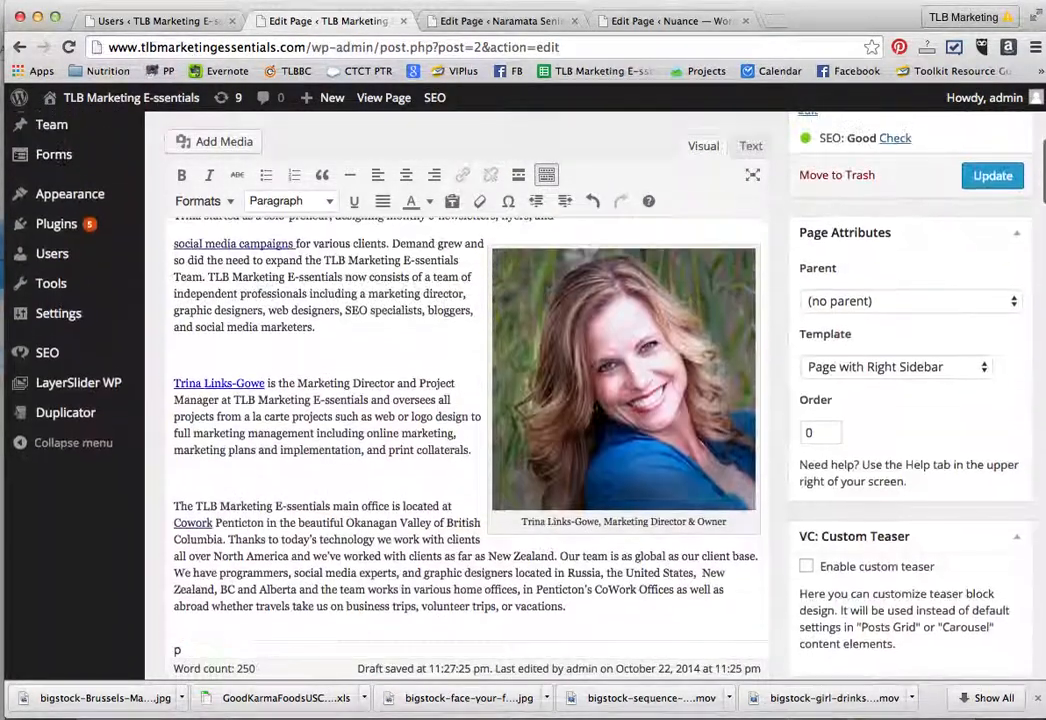
{"action": "scroll", "coordinate": [259, 483], "scroll_direction": "up", "scroll_amount": 6}
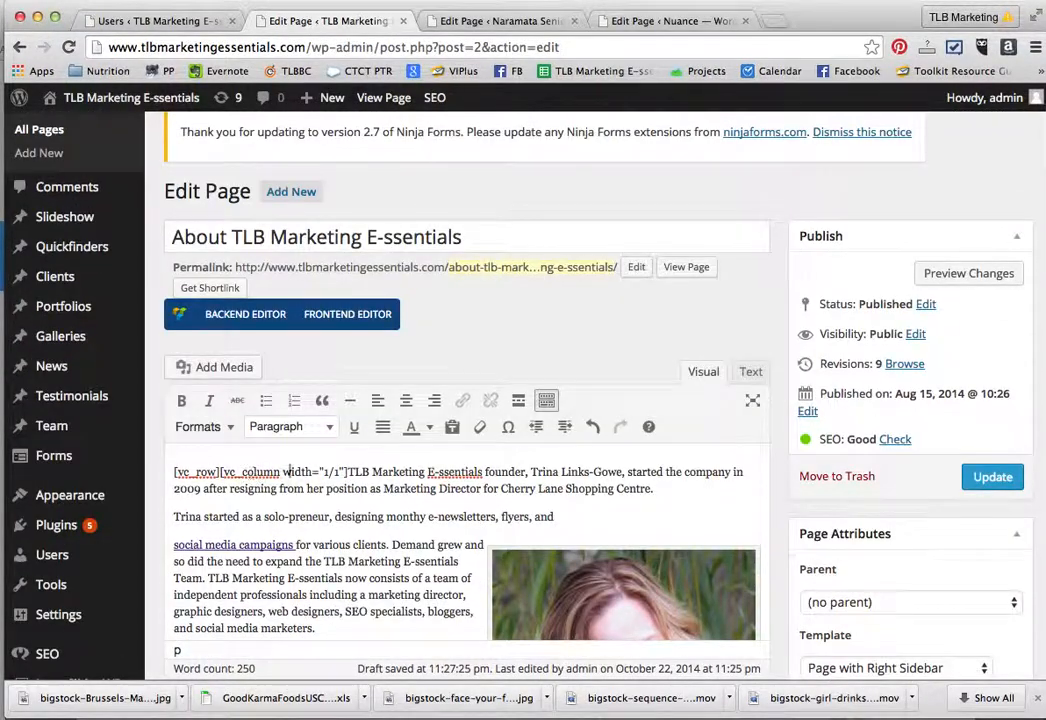
{"action": "left_click_drag", "start_coordinate": [348, 471], "coordinate": [188, 459]}
{"action": "key", "text": "BackSpace"}
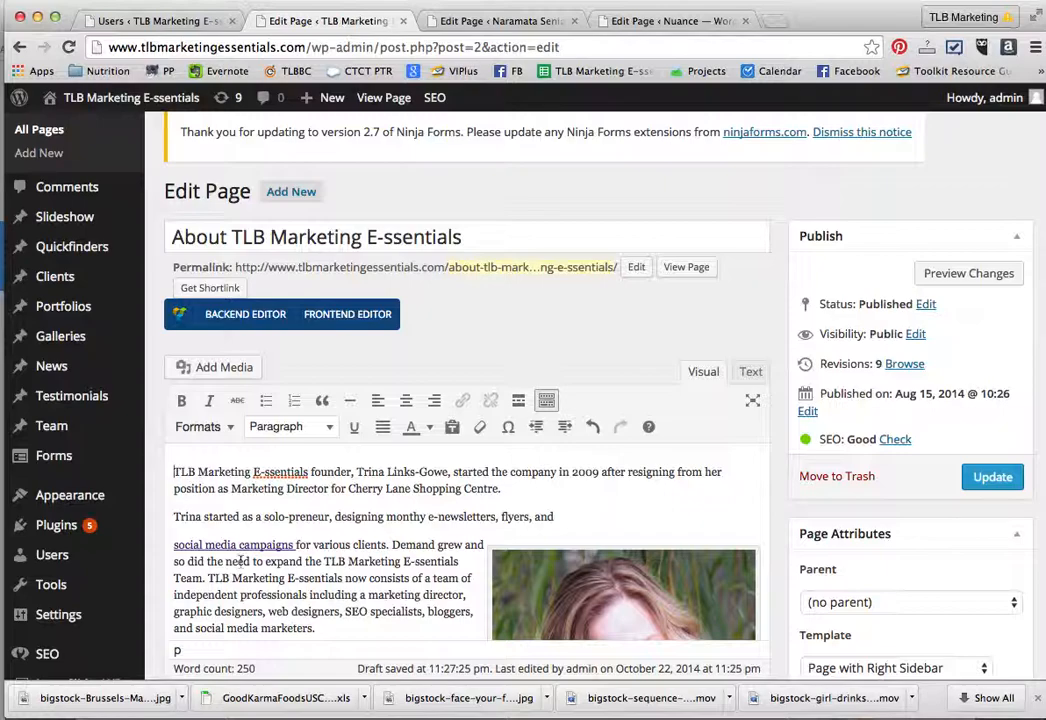
Remove the blank lines above the director and office paragraphs.
{"action": "scroll", "coordinate": [210, 480], "scroll_direction": "down", "scroll_amount": 5}
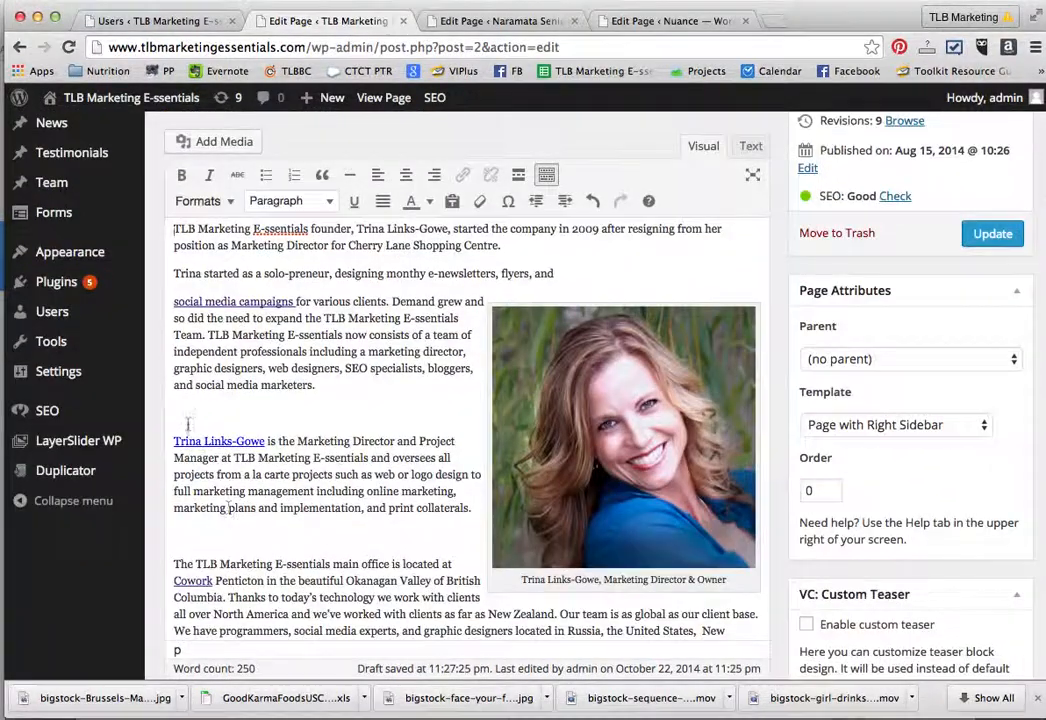
{"action": "left_click", "coordinate": [184, 418]}
{"action": "key", "text": "BackSpace"}
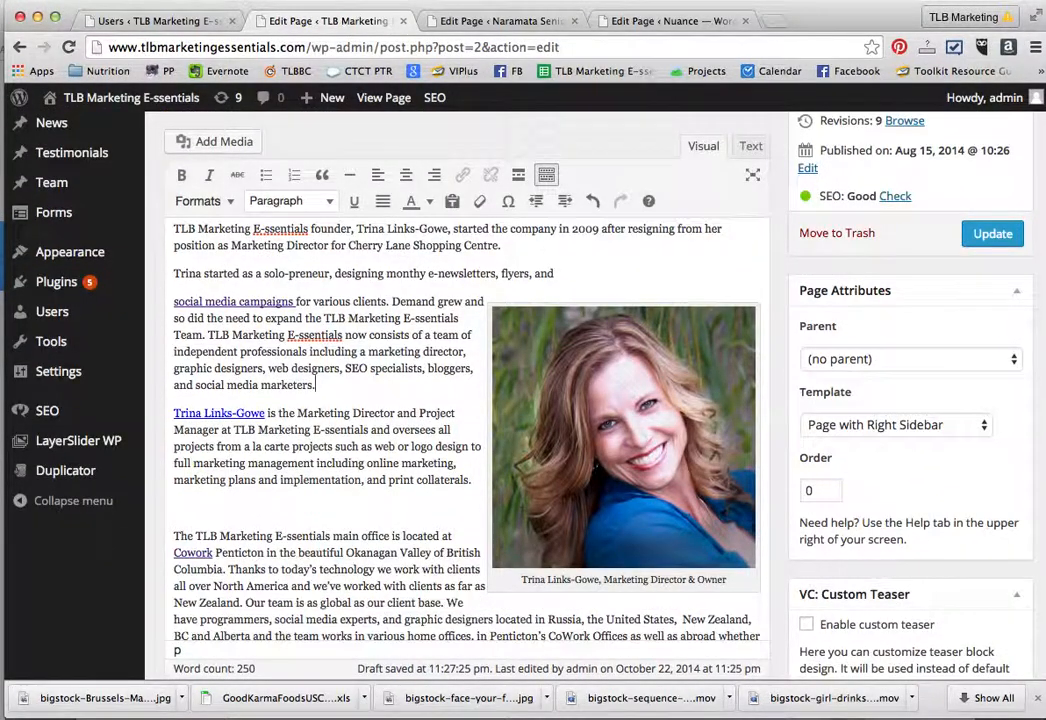
{"action": "left_click", "coordinate": [186, 511]}
{"action": "key", "text": "BackSpace"}
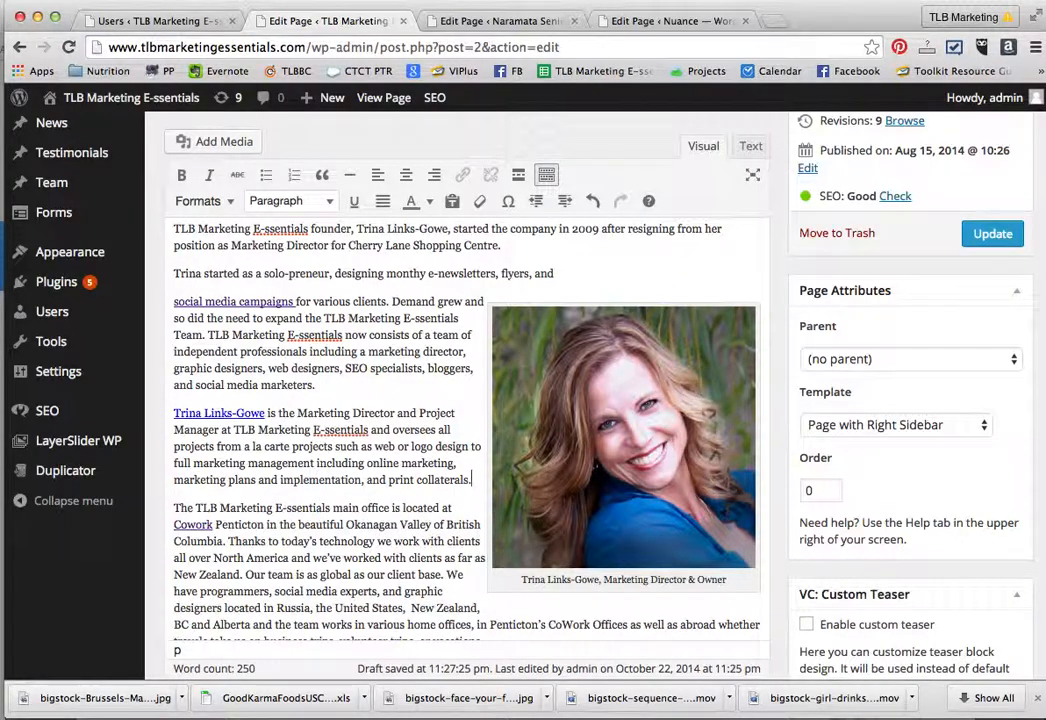
{"action": "scroll", "coordinate": [186, 513], "scroll_direction": "down", "scroll_amount": 1}
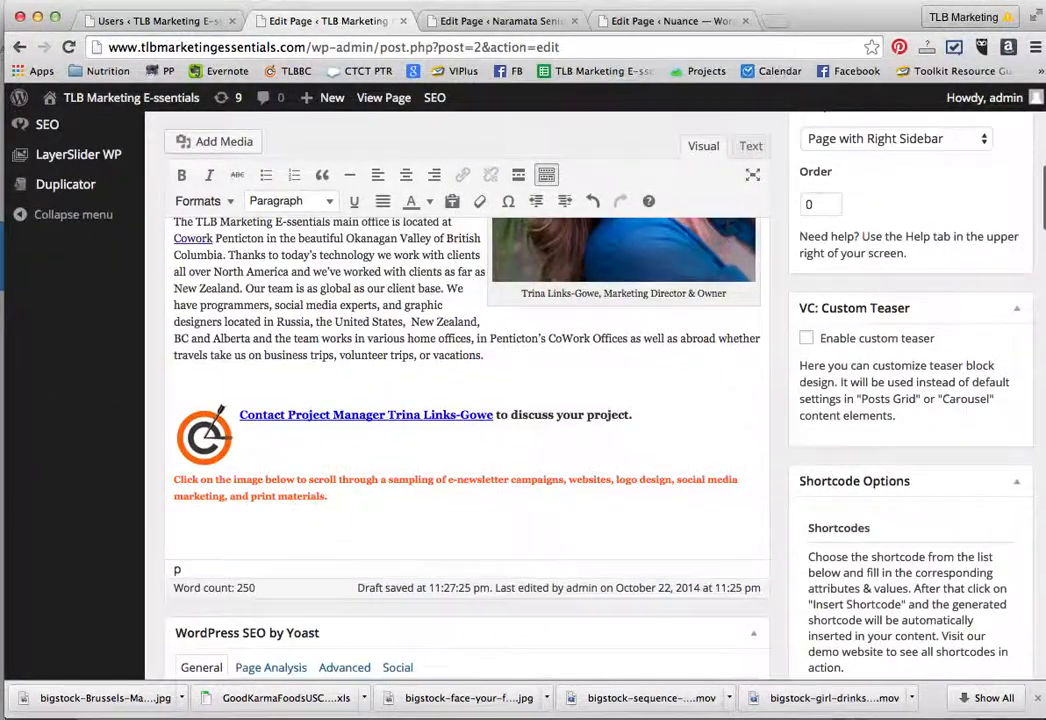
{"action": "scroll", "coordinate": [467, 400], "scroll_direction": "up", "scroll_amount": 10}
{"action": "scroll", "coordinate": [467, 400], "scroll_direction": "up", "scroll_amount": 2}
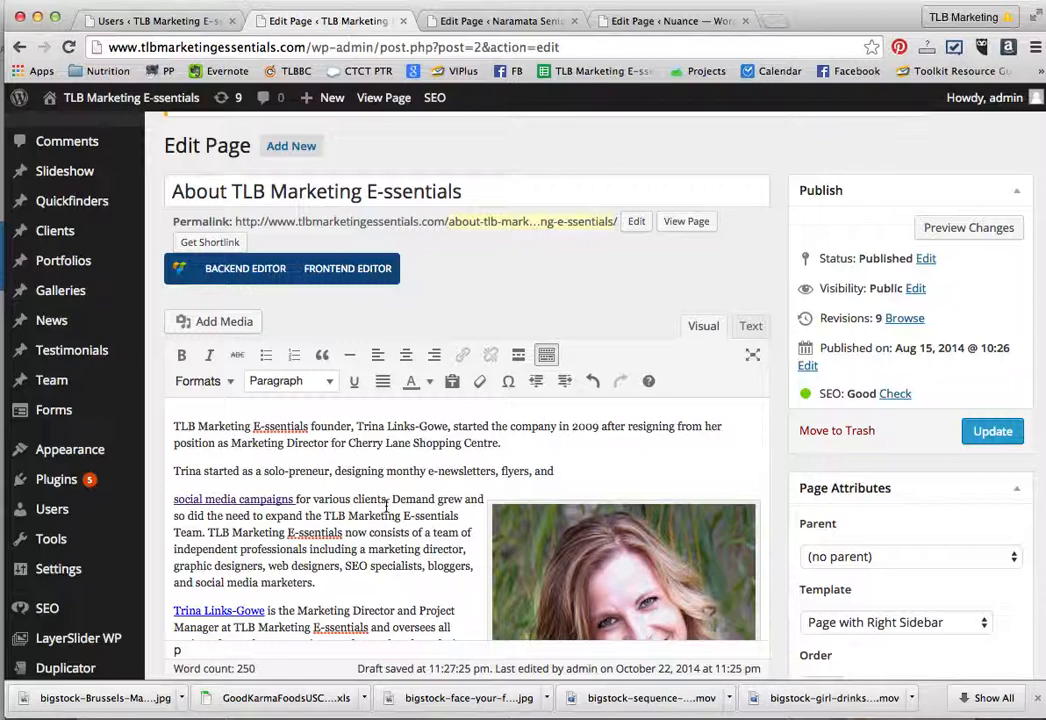
Undo the accidental deletion to bring back the social media campaigns paragraph.
{"action": "left_click", "coordinate": [160, 492]}
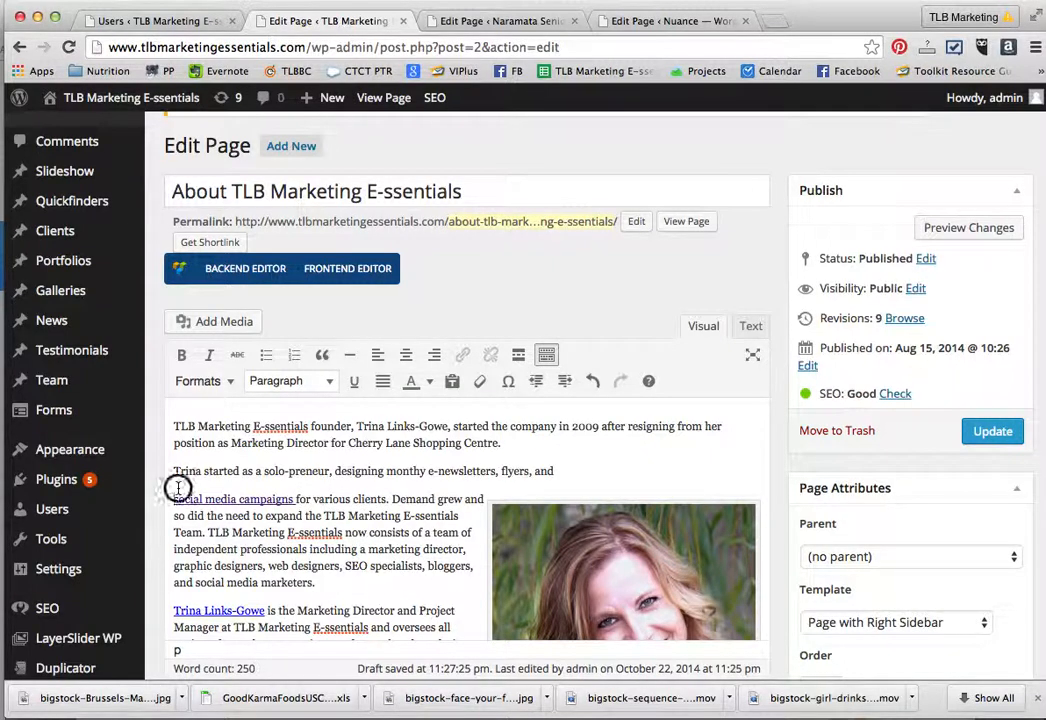
{"action": "key", "text": "BackSpace"}
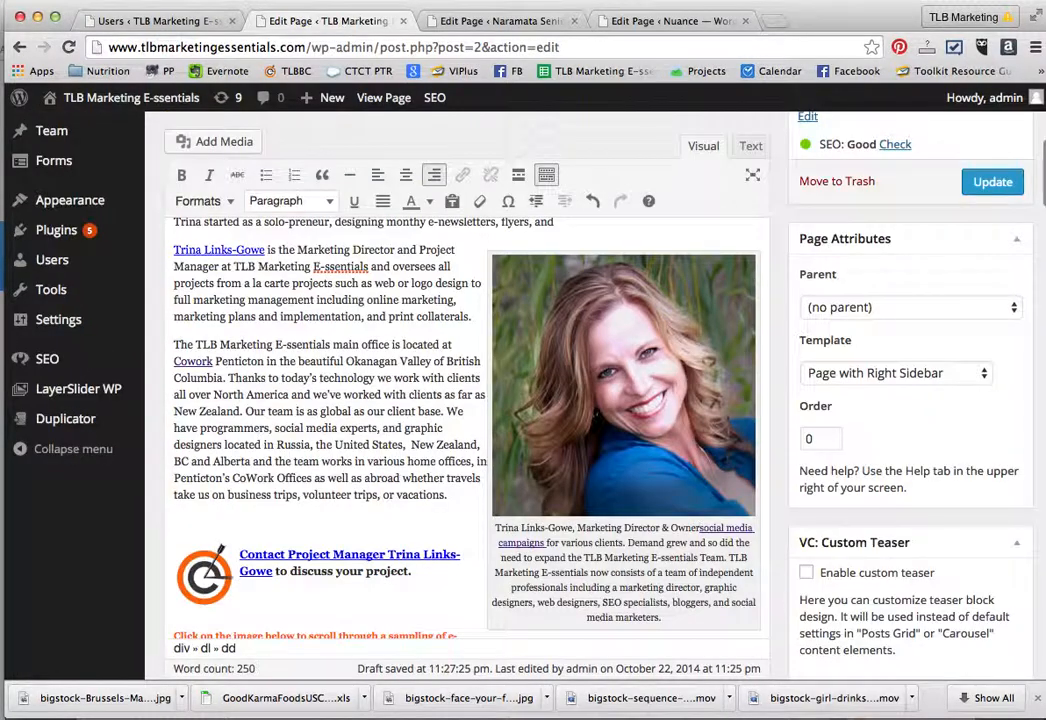
{"action": "scroll", "coordinate": [250, 466], "scroll_direction": "up", "scroll_amount": 5}
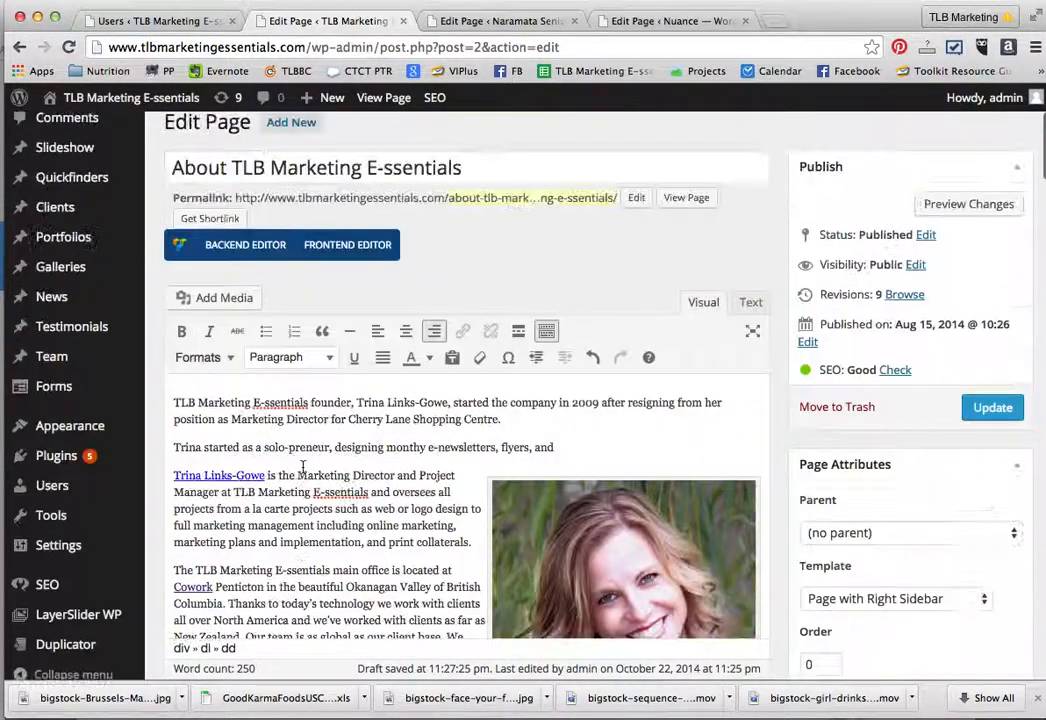
{"action": "scroll", "coordinate": [303, 467], "scroll_direction": "down", "scroll_amount": 1}
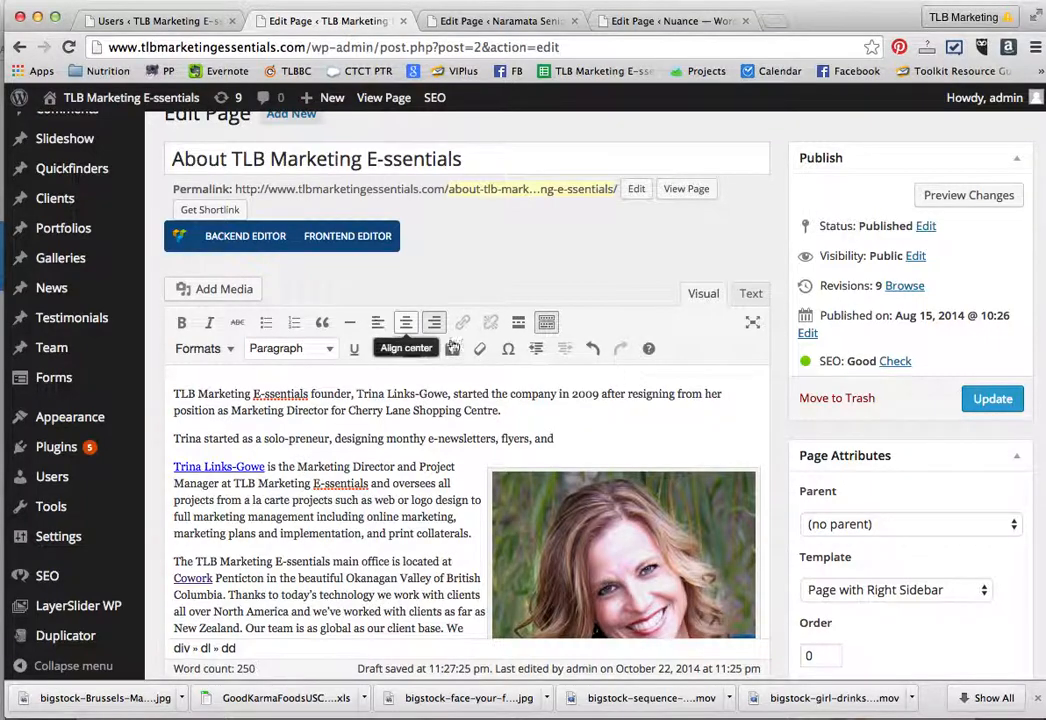
{"action": "left_click", "coordinate": [594, 349]}
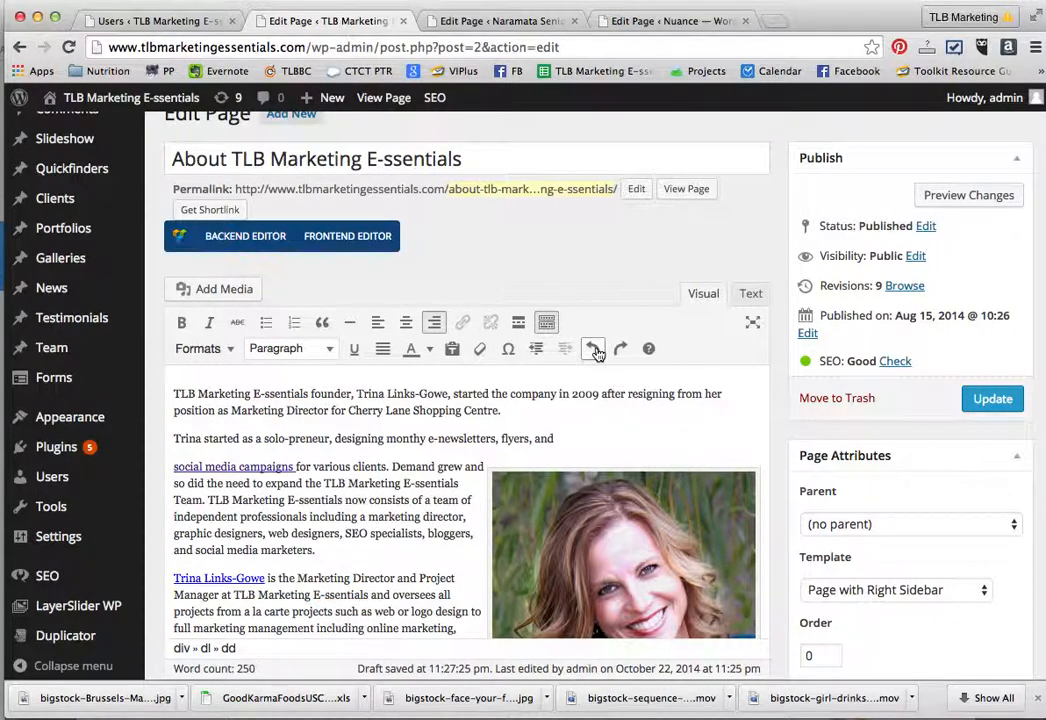
{"action": "scroll", "coordinate": [424, 504], "scroll_direction": "down", "scroll_amount": 5}
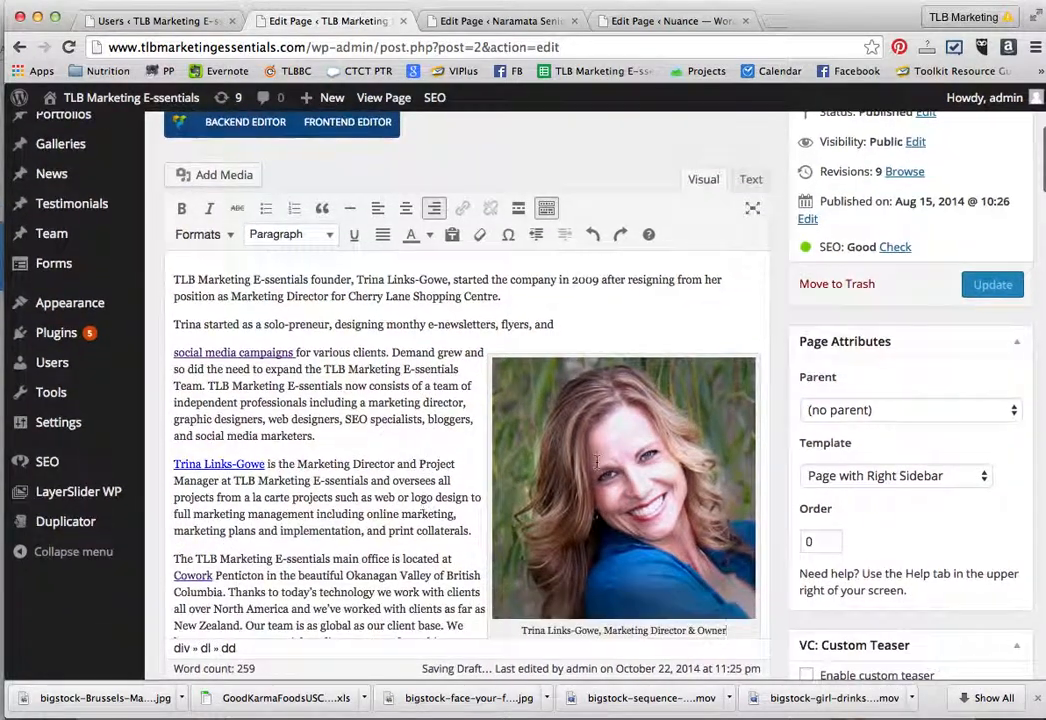
Check the portrait in the page text and return to the top of the editor.
{"action": "left_click", "coordinate": [596, 461]}
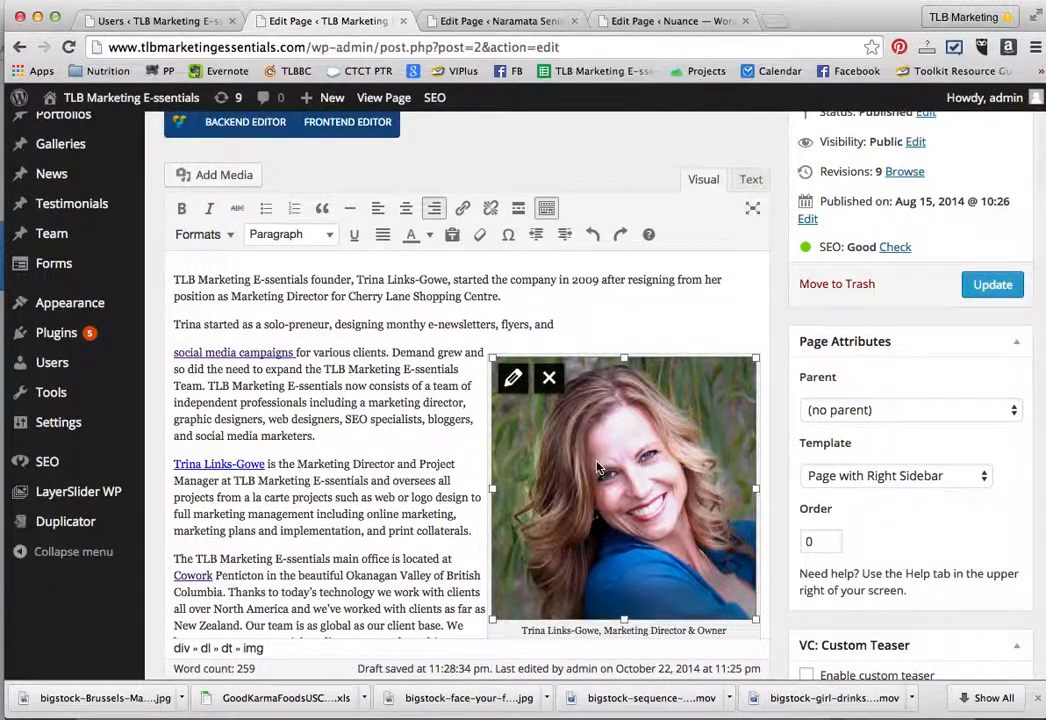
{"action": "left_click", "coordinate": [428, 495]}
{"action": "scroll", "coordinate": [428, 495], "scroll_direction": "down", "scroll_amount": 7}
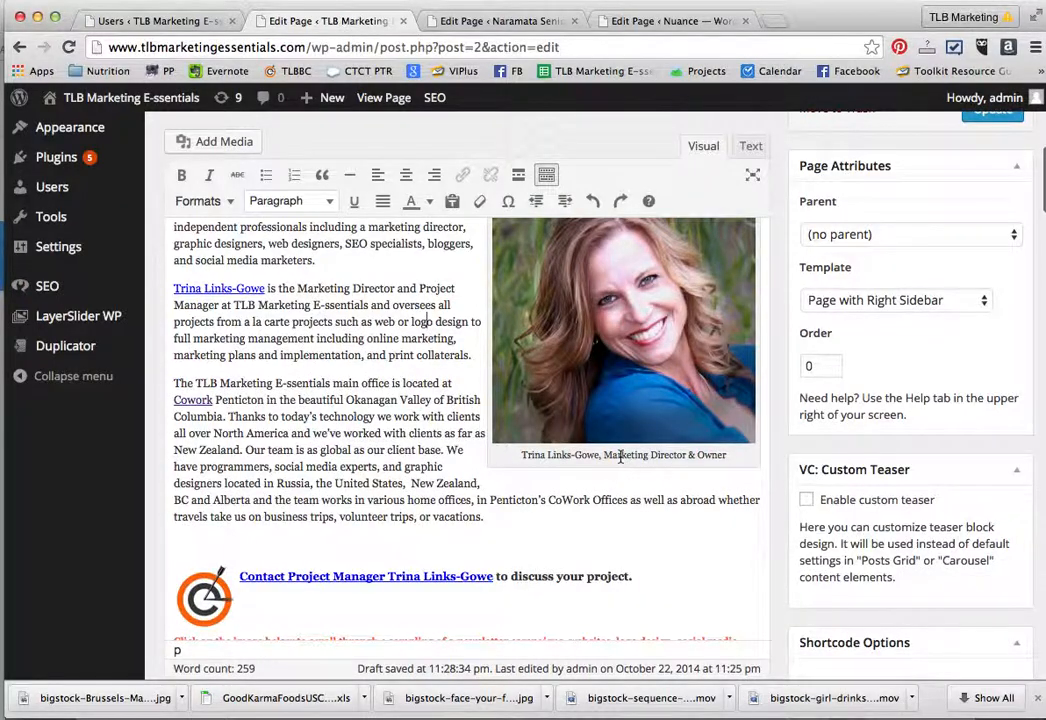
{"action": "scroll", "coordinate": [404, 398], "scroll_direction": "down", "scroll_amount": 3}
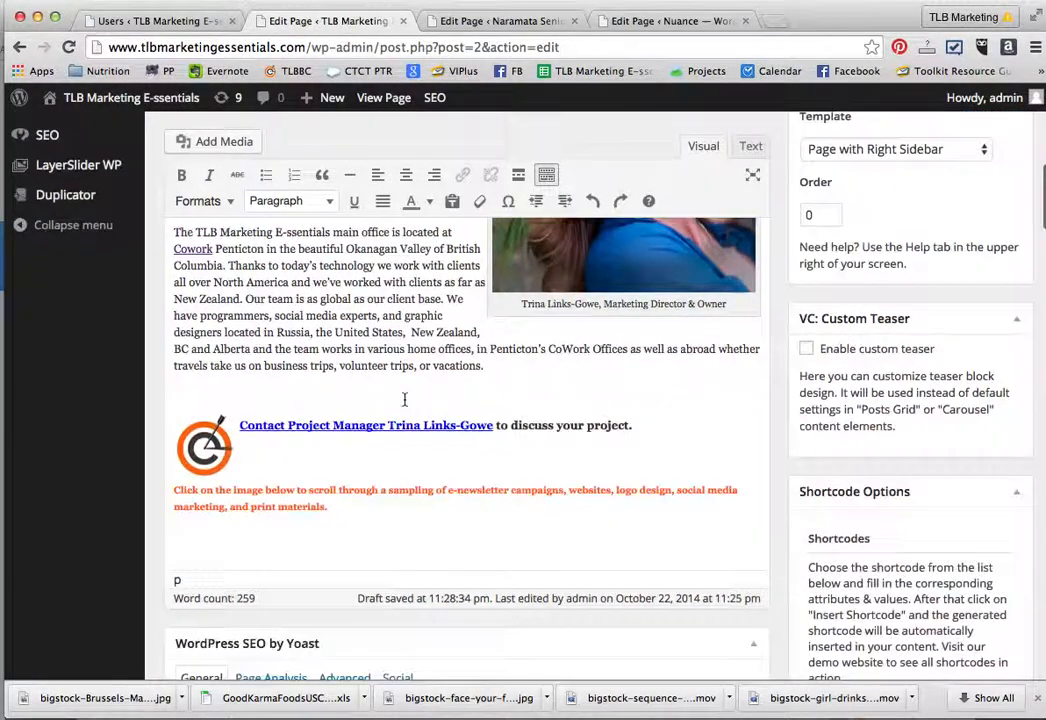
{"action": "scroll", "coordinate": [404, 398], "scroll_direction": "up", "scroll_amount": 4}
{"action": "scroll", "coordinate": [404, 398], "scroll_direction": "up", "scroll_amount": 5}
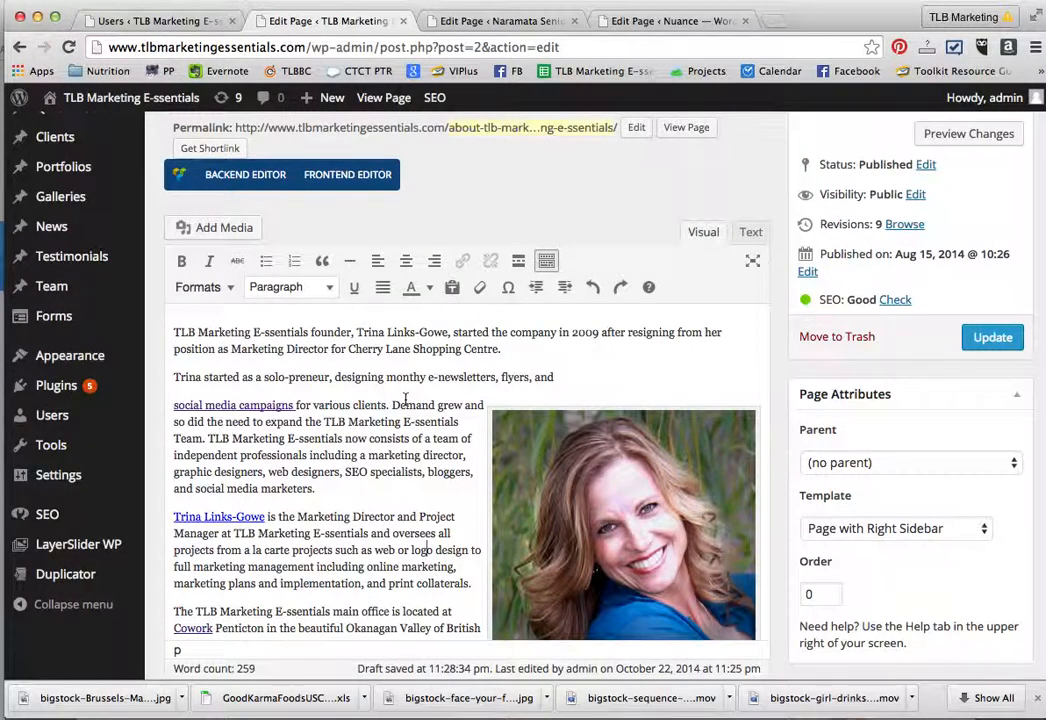
{"action": "scroll", "coordinate": [677, 338], "scroll_direction": "up", "scroll_amount": 1}
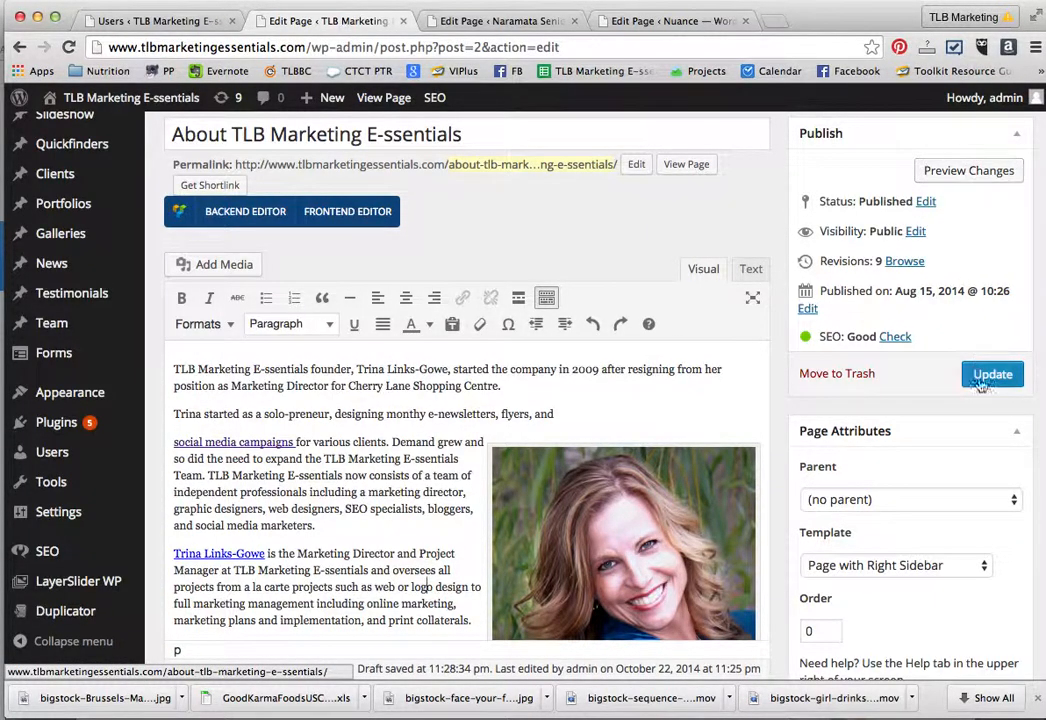
Preview the About page changes in a new tab, then return to the Edit Page tab.
{"action": "left_click", "coordinate": [971, 172]}
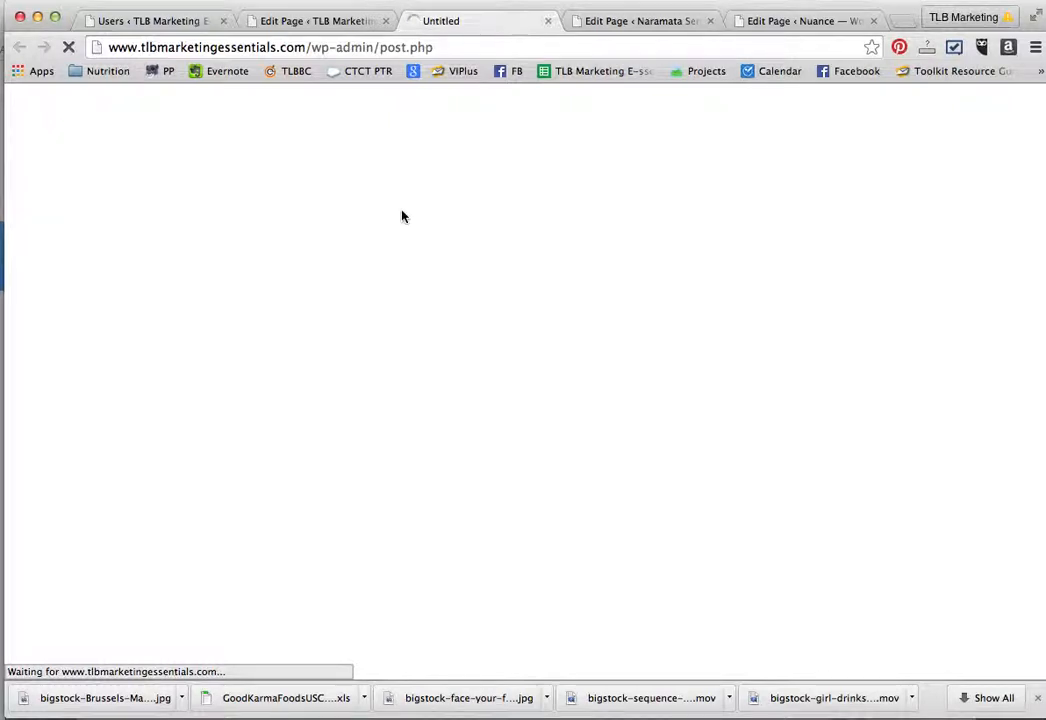
{"action": "left_click", "coordinate": [313, 22]}
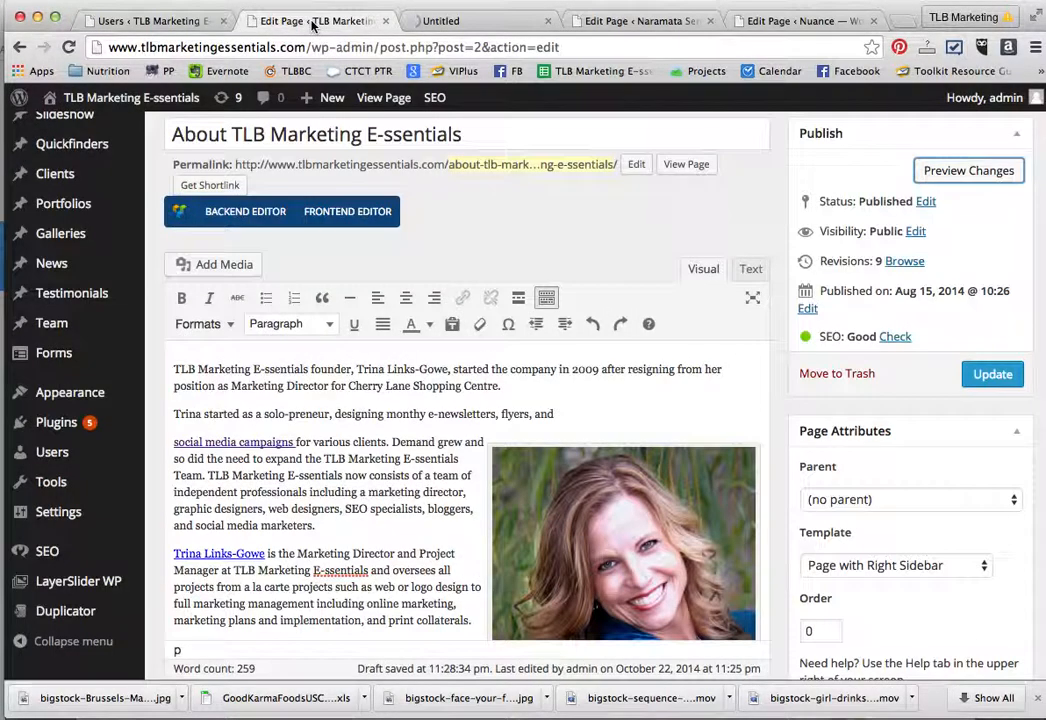
{"action": "left_click", "coordinate": [465, 21]}
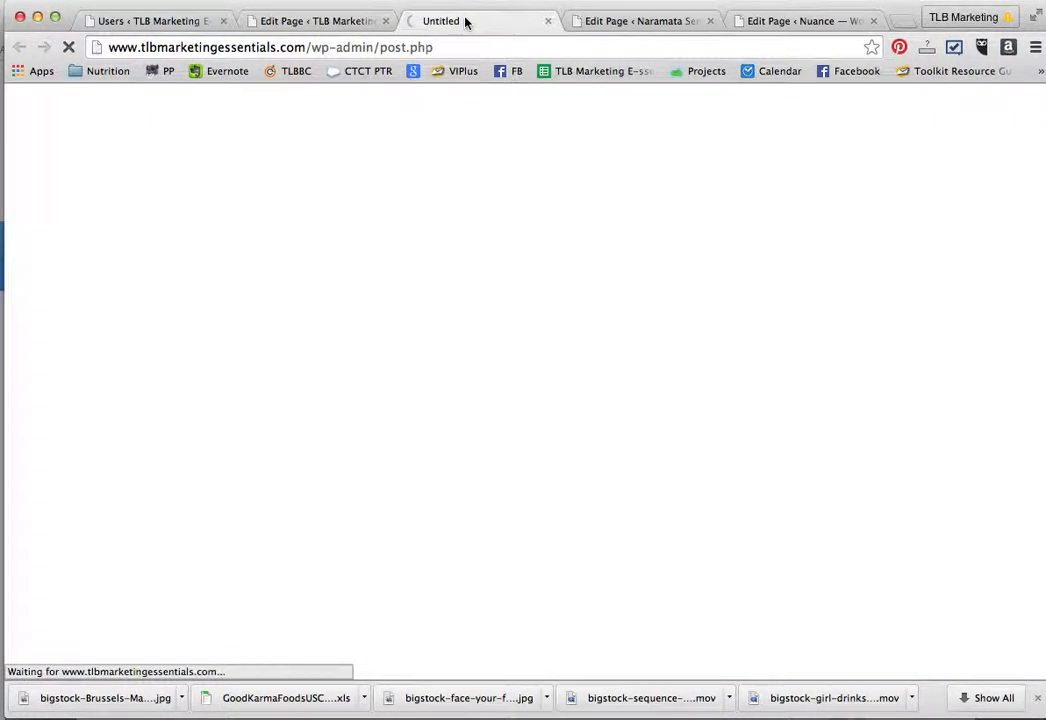
{"action": "left_click", "coordinate": [330, 23]}
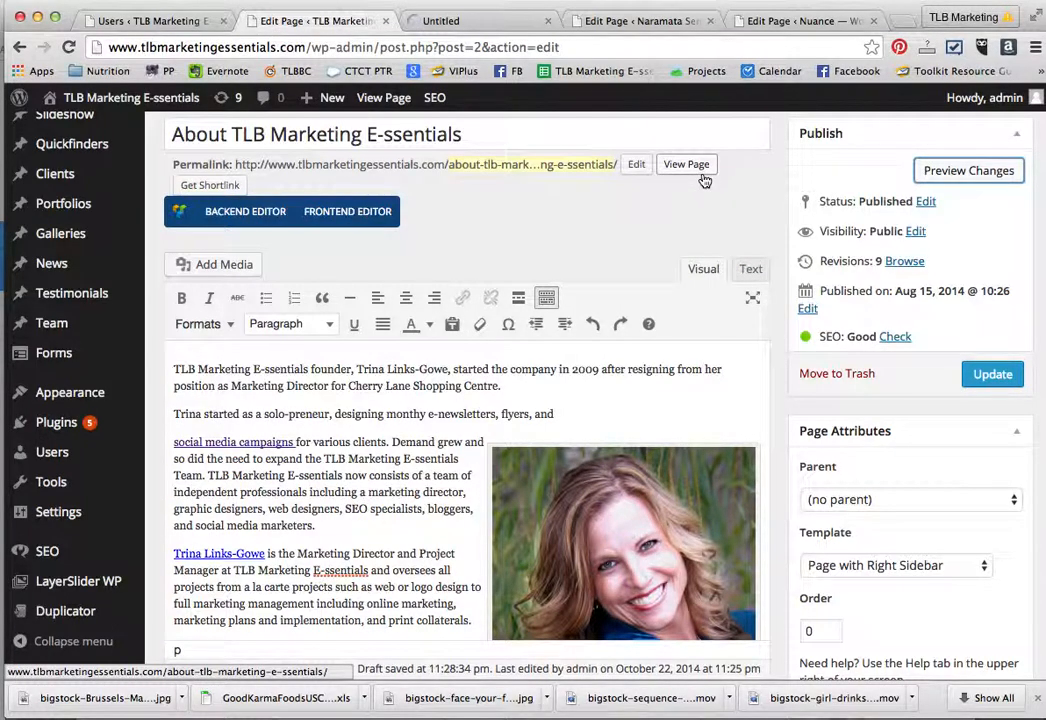
Switch to the Nuance Home page editor and inspect its opening lines and the word Canada's.
{"action": "left_click", "coordinate": [777, 20]}
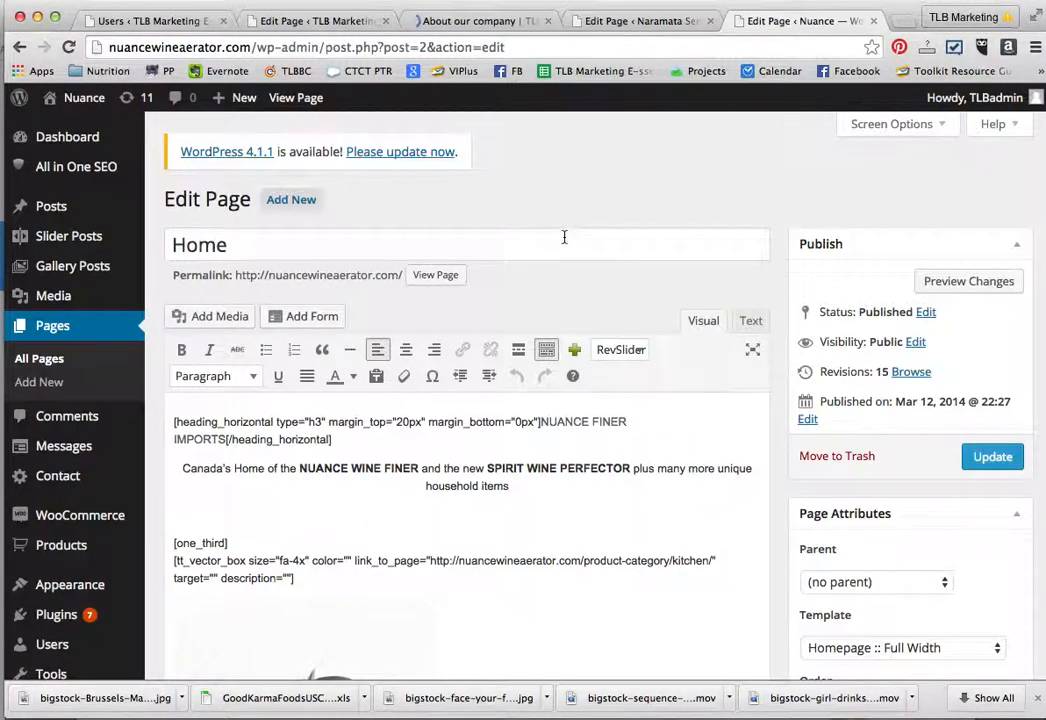
{"action": "scroll", "coordinate": [563, 238], "scroll_direction": "down", "scroll_amount": 3}
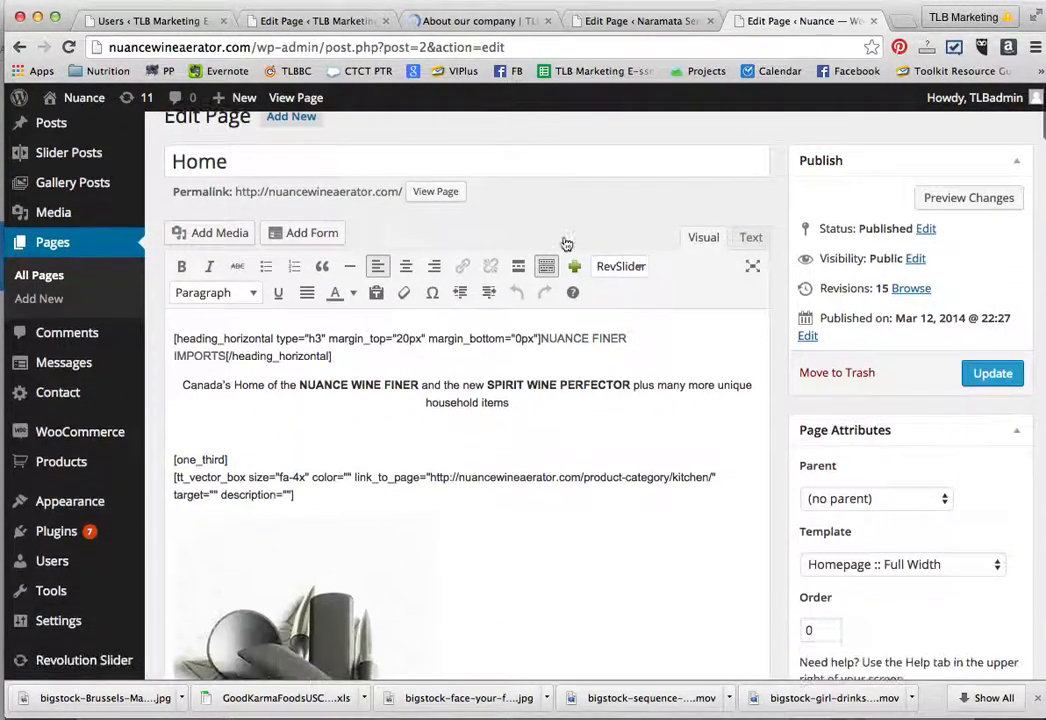
{"action": "scroll", "coordinate": [403, 292], "scroll_direction": "down", "scroll_amount": 1}
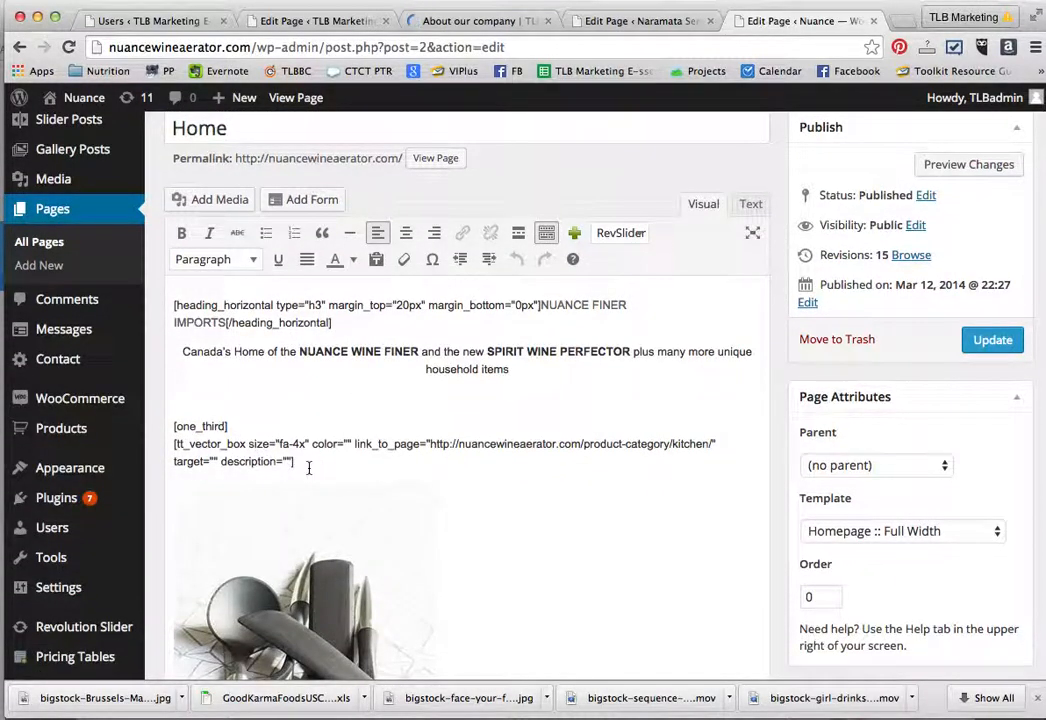
{"action": "left_click_drag", "start_coordinate": [304, 467], "coordinate": [173, 311]}
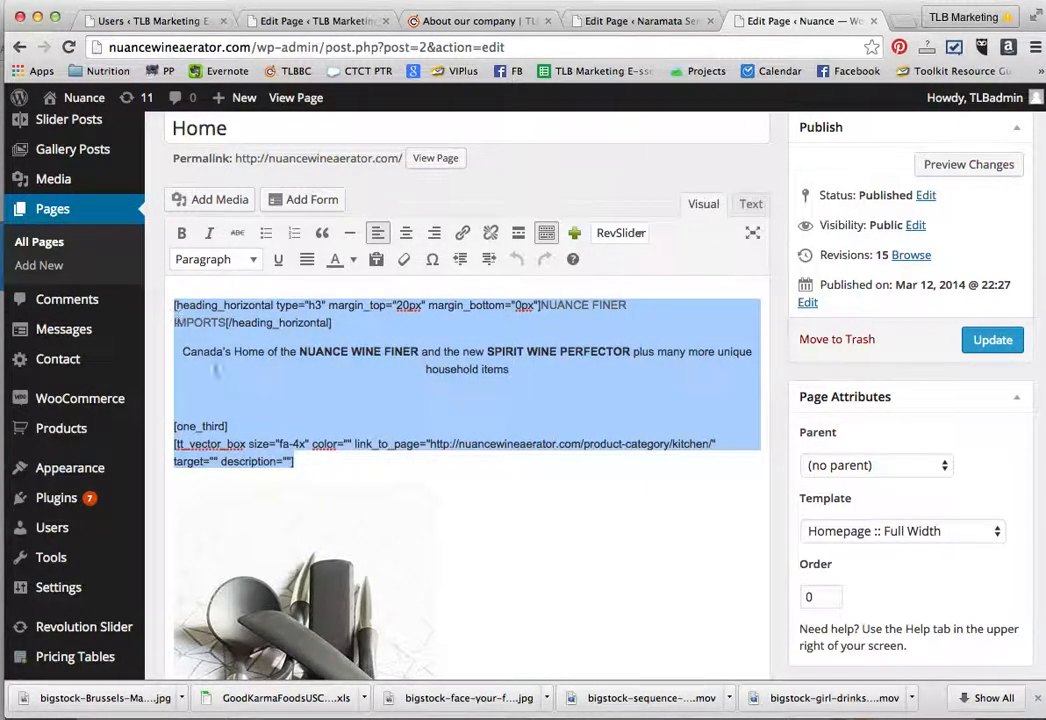
{"action": "left_click", "coordinate": [228, 392]}
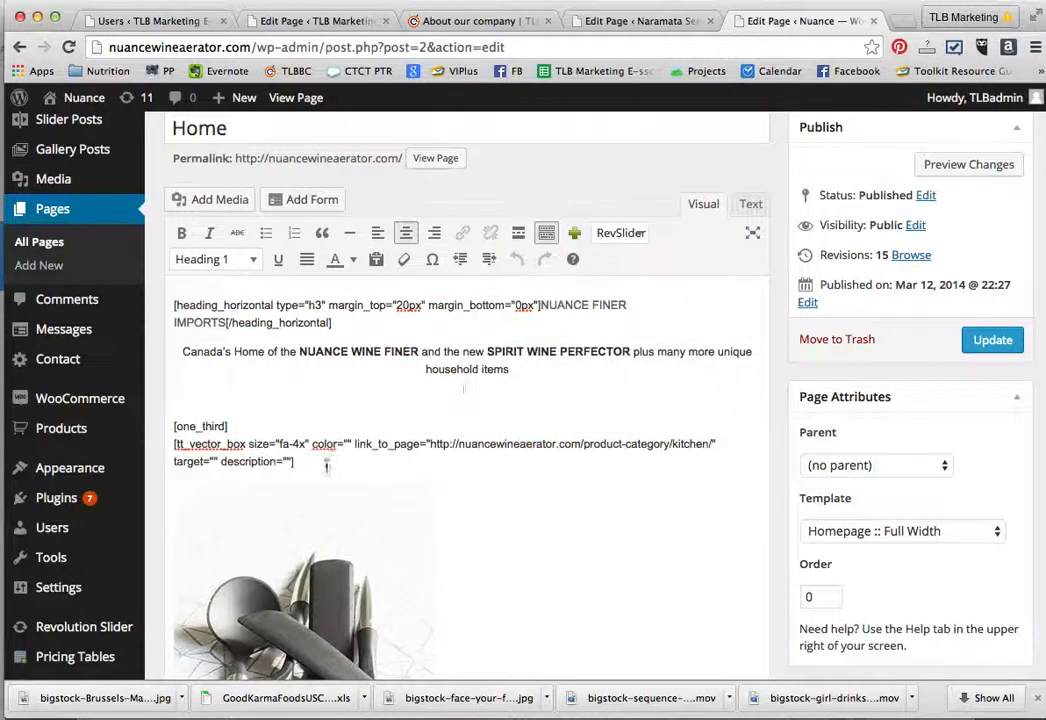
{"action": "left_click", "coordinate": [264, 349]}
{"action": "left_click", "coordinate": [230, 352]}
{"action": "left_click_drag", "start_coordinate": [230, 352], "coordinate": [185, 350]}
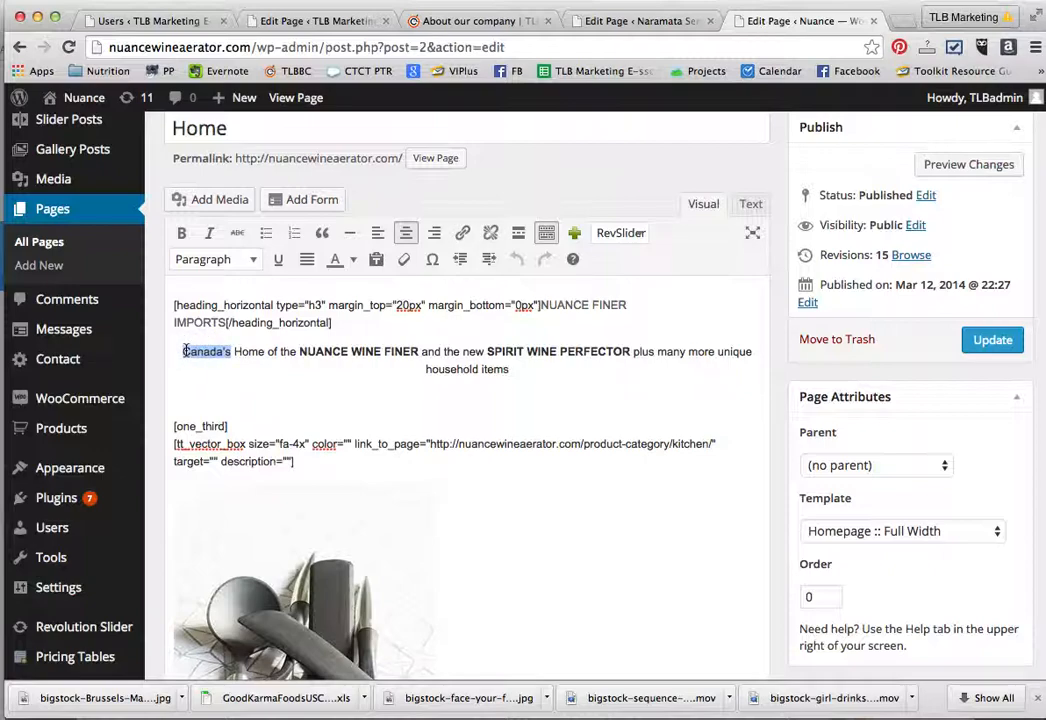
{"action": "left_click", "coordinate": [310, 392]}
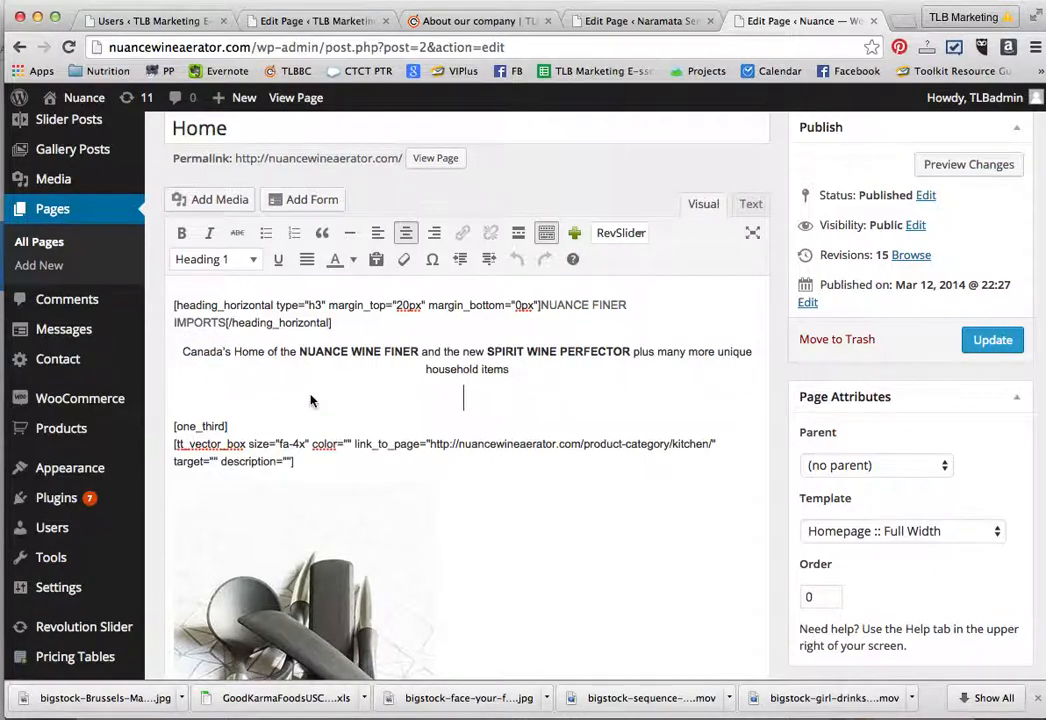
Inspect the knives image and dismiss the incoming call popup.
{"action": "scroll", "coordinate": [310, 395], "scroll_direction": "down", "scroll_amount": 3}
{"action": "scroll", "coordinate": [310, 395], "scroll_direction": "down", "scroll_amount": 2}
{"action": "left_click", "coordinate": [310, 480]}
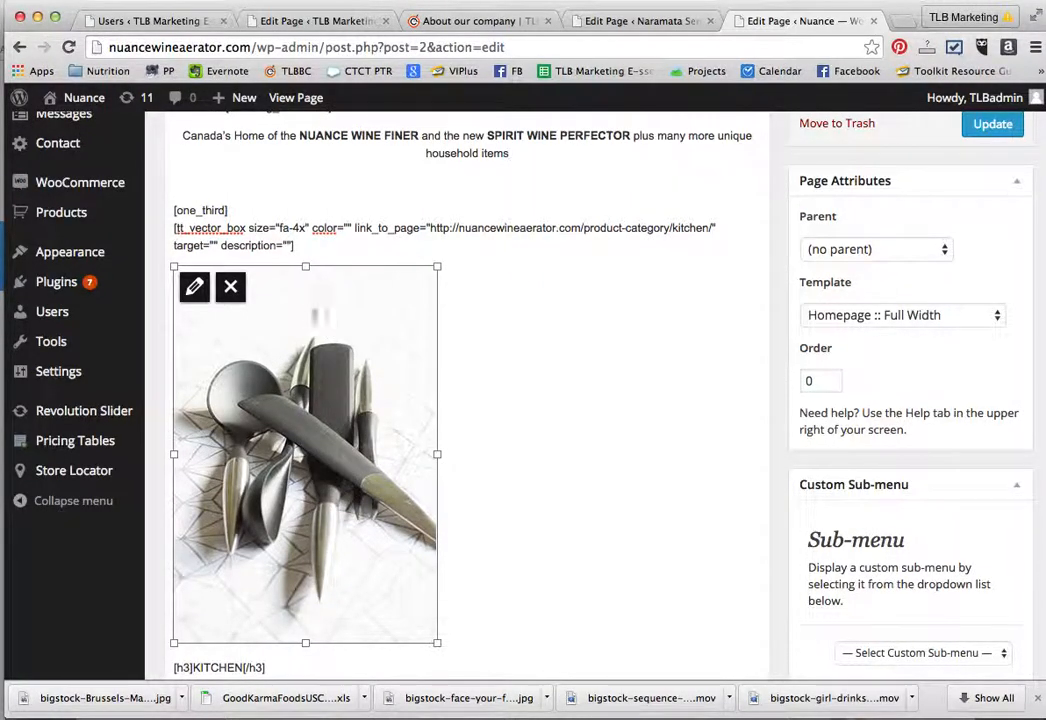
{"action": "scroll", "coordinate": [313, 311], "scroll_direction": "up", "scroll_amount": 1}
{"action": "scroll", "coordinate": [313, 311], "scroll_direction": "up", "scroll_amount": 5}
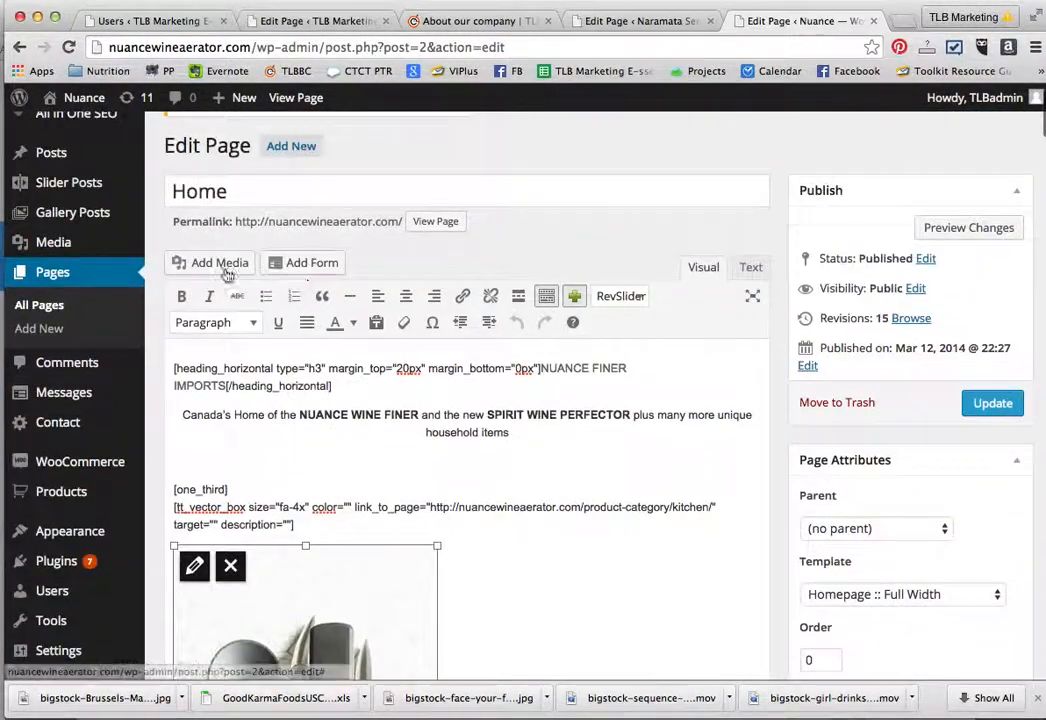
{"action": "left_click", "coordinate": [572, 463]}
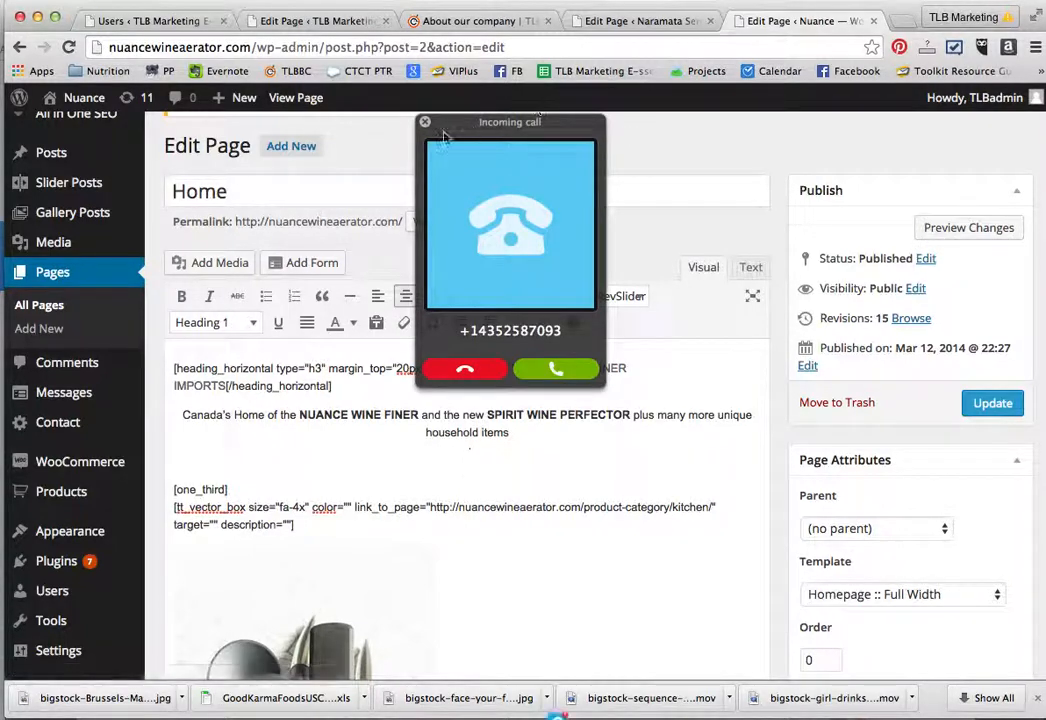
{"action": "left_click", "coordinate": [425, 123]}
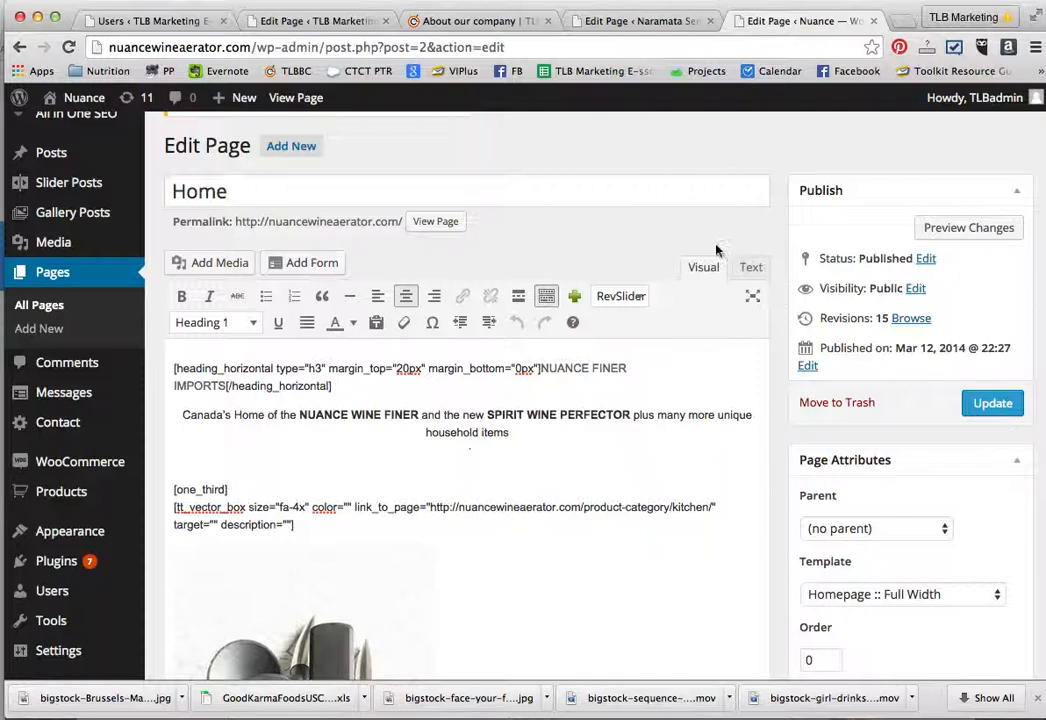
Decline Chrome's password save and update the About page, now at 261 words.
{"action": "left_click", "coordinate": [312, 21]}
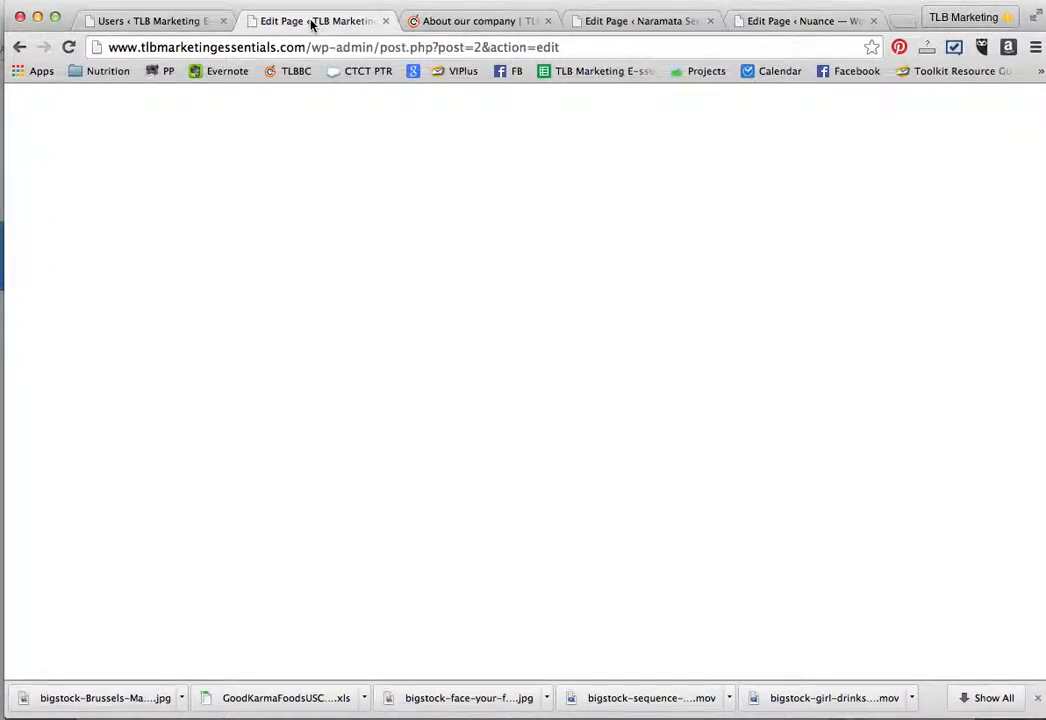
{"action": "left_click", "coordinate": [159, 22]}
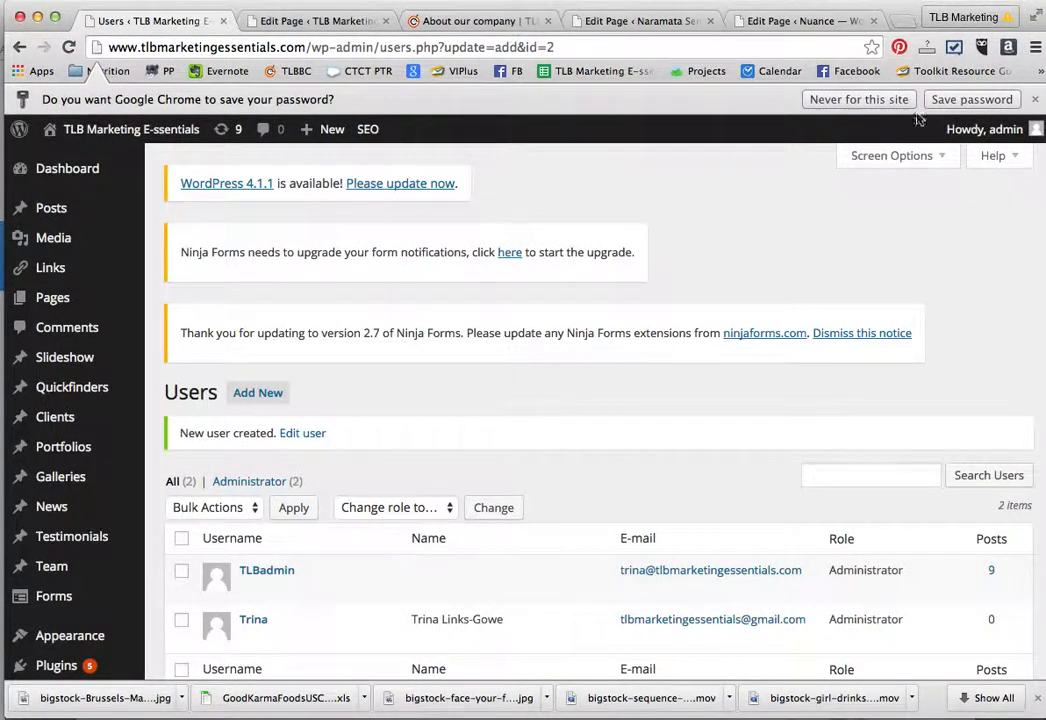
{"action": "left_click", "coordinate": [862, 100]}
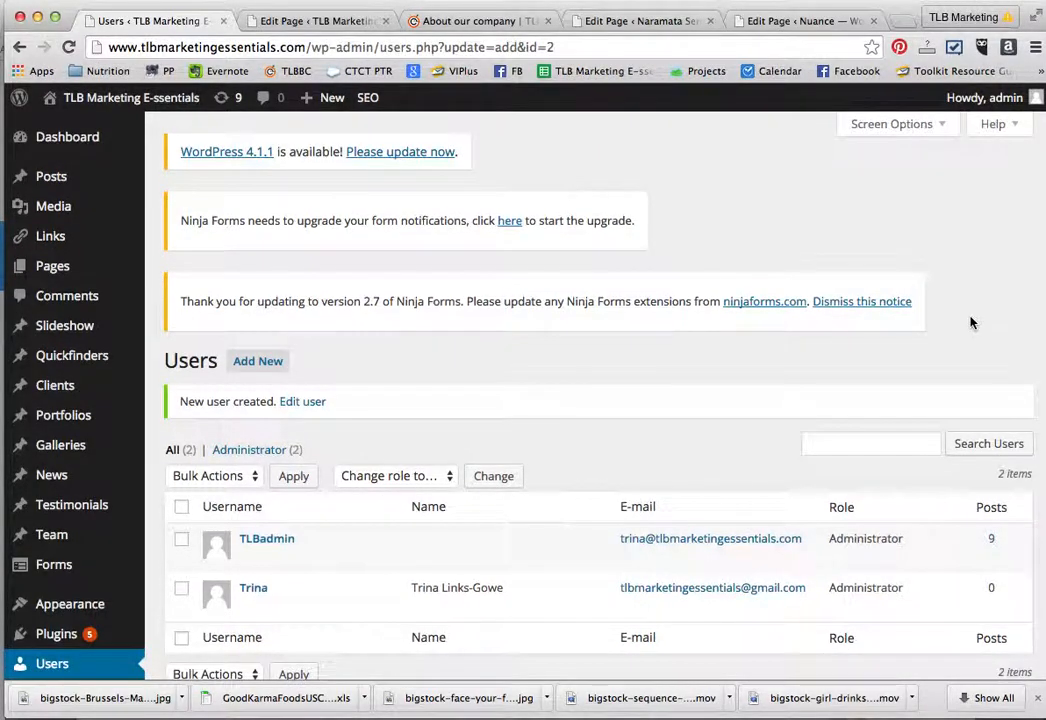
{"action": "left_click", "coordinate": [285, 22]}
{"action": "left_click", "coordinate": [990, 375]}
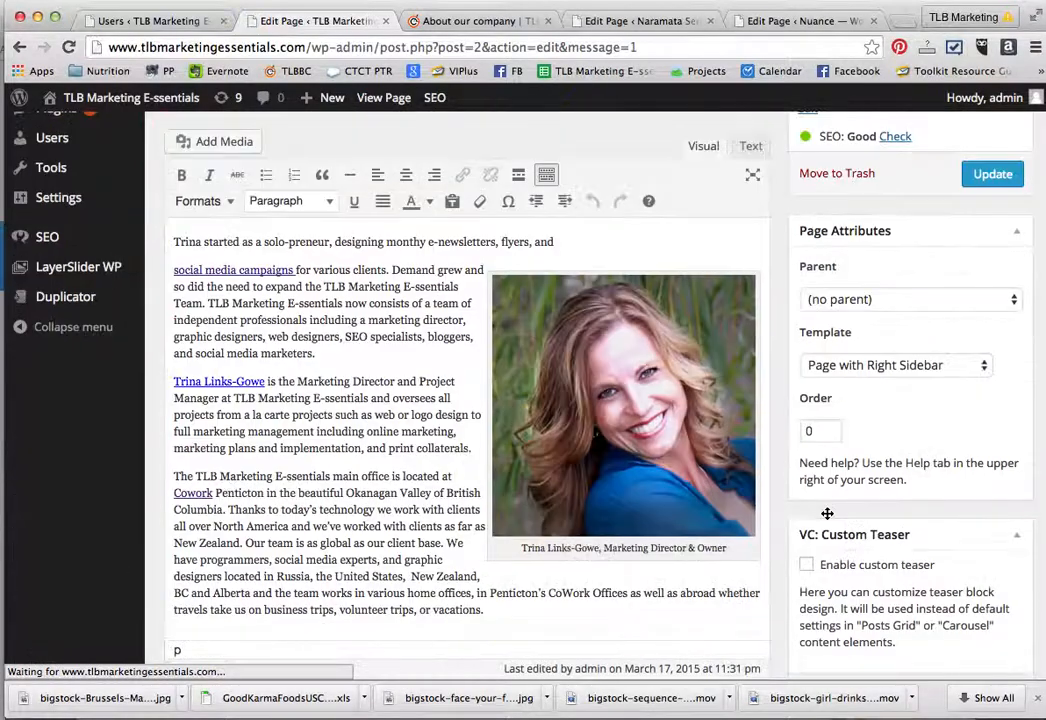
{"action": "scroll", "coordinate": [860, 228], "scroll_direction": "up", "scroll_amount": 4}
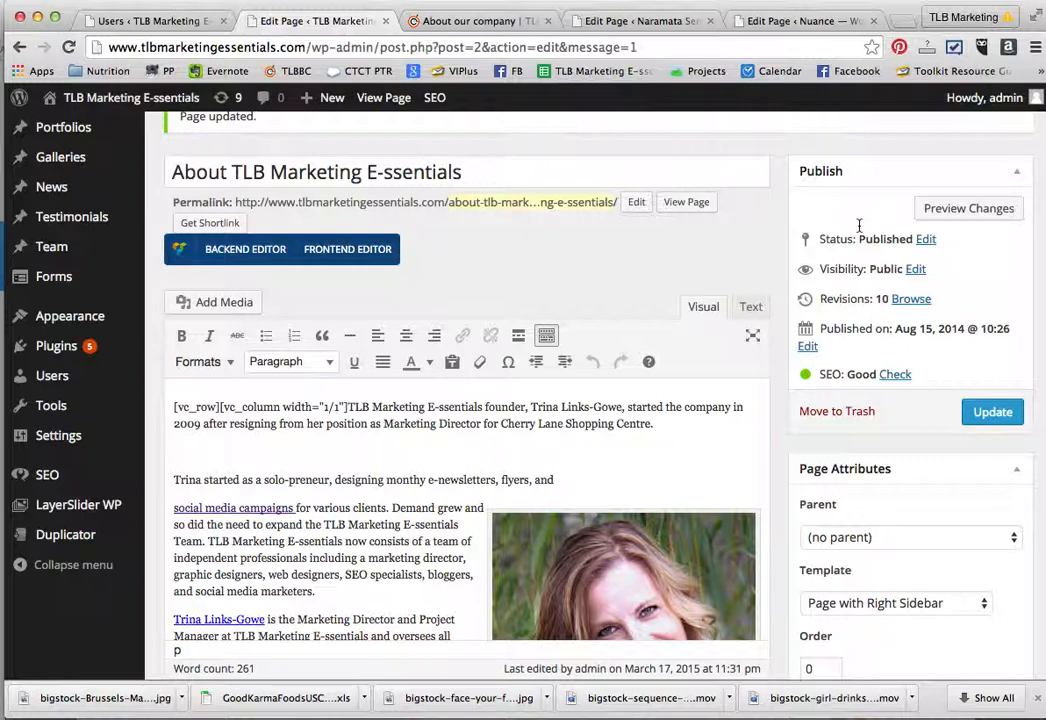
{"action": "left_click", "coordinate": [911, 299]}
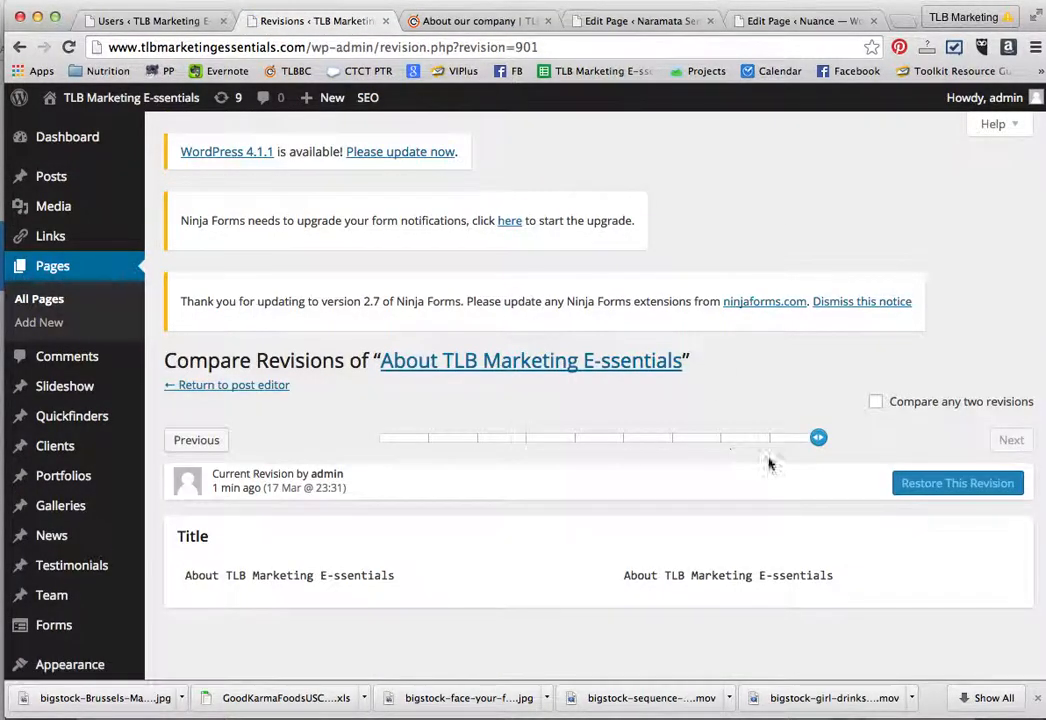
{"action": "scroll", "coordinate": [768, 462], "scroll_direction": "down", "scroll_amount": 3}
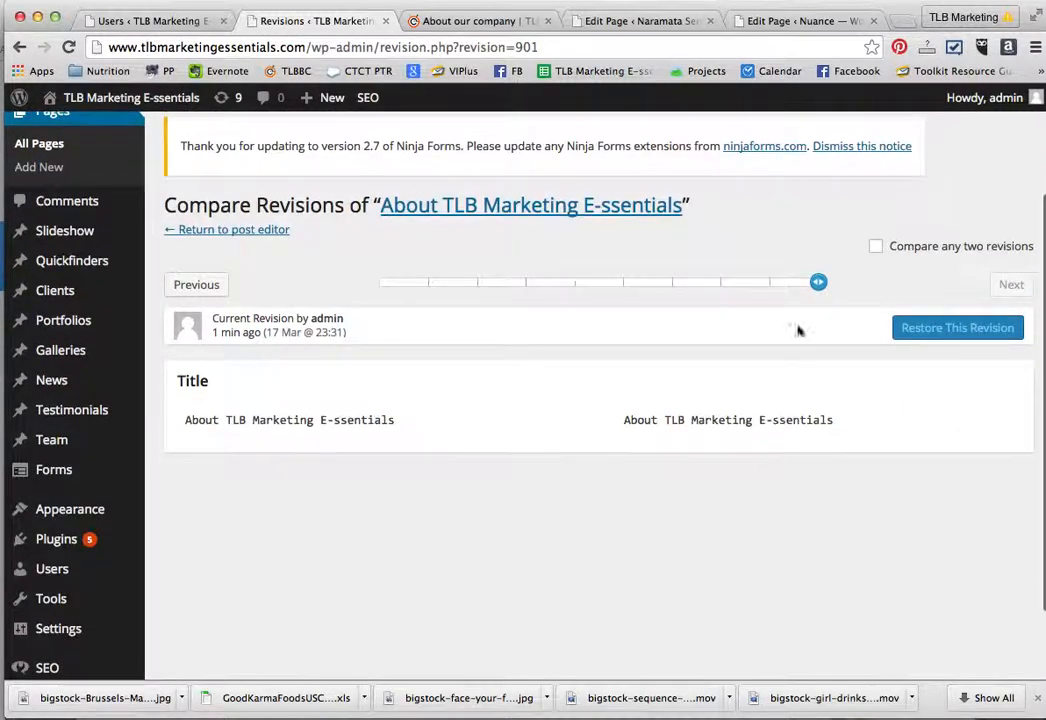
{"action": "left_click", "coordinate": [817, 284]}
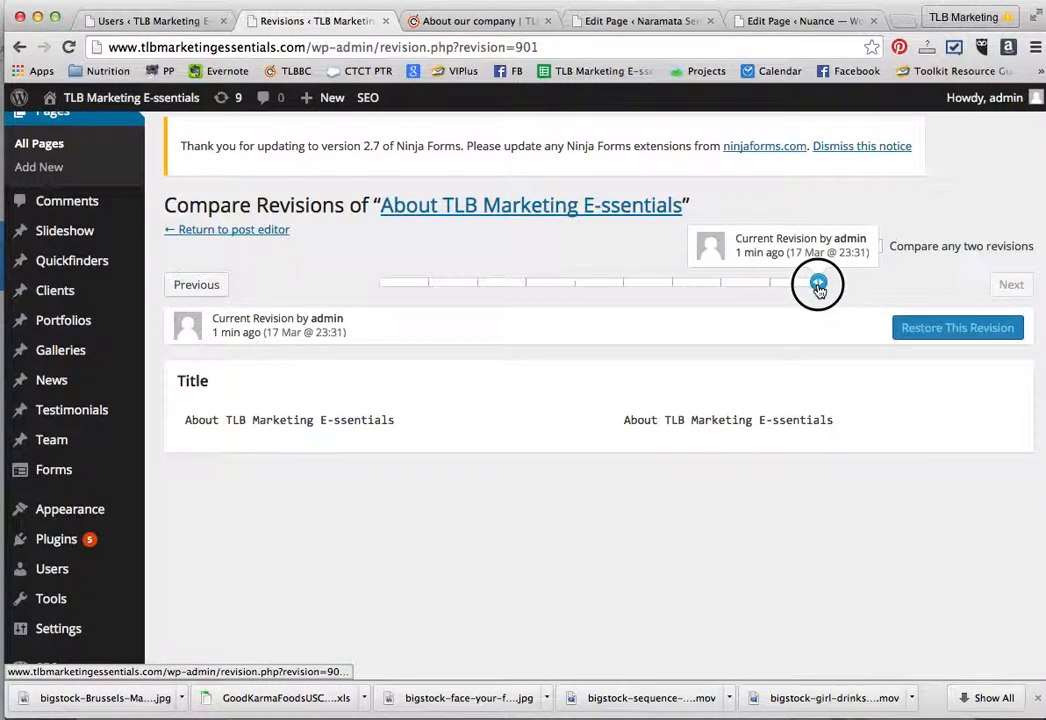
{"action": "left_click_drag", "start_coordinate": [817, 286], "coordinate": [769, 292]}
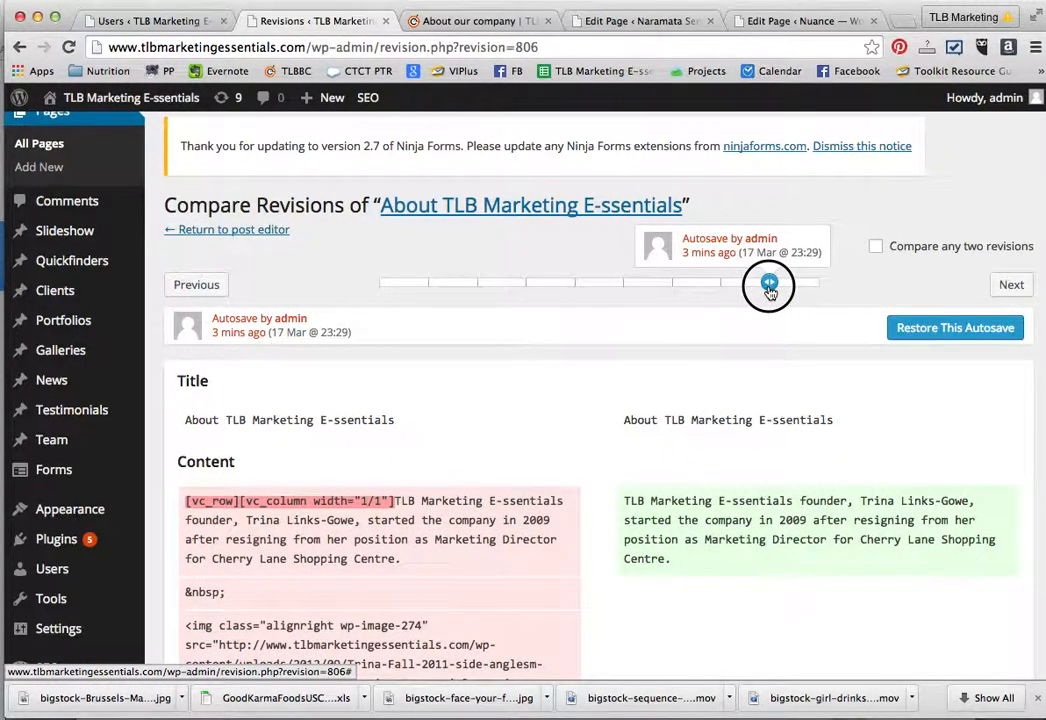
{"action": "scroll", "coordinate": [612, 411], "scroll_direction": "down", "scroll_amount": 3}
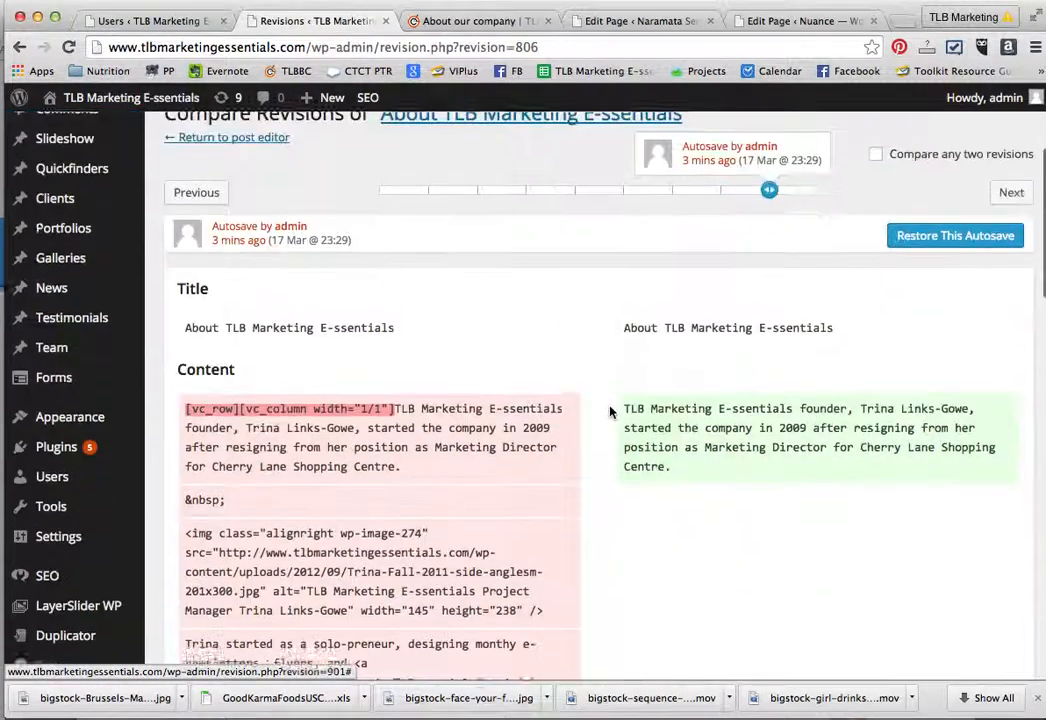
{"action": "scroll", "coordinate": [610, 411], "scroll_direction": "up", "scroll_amount": 4}
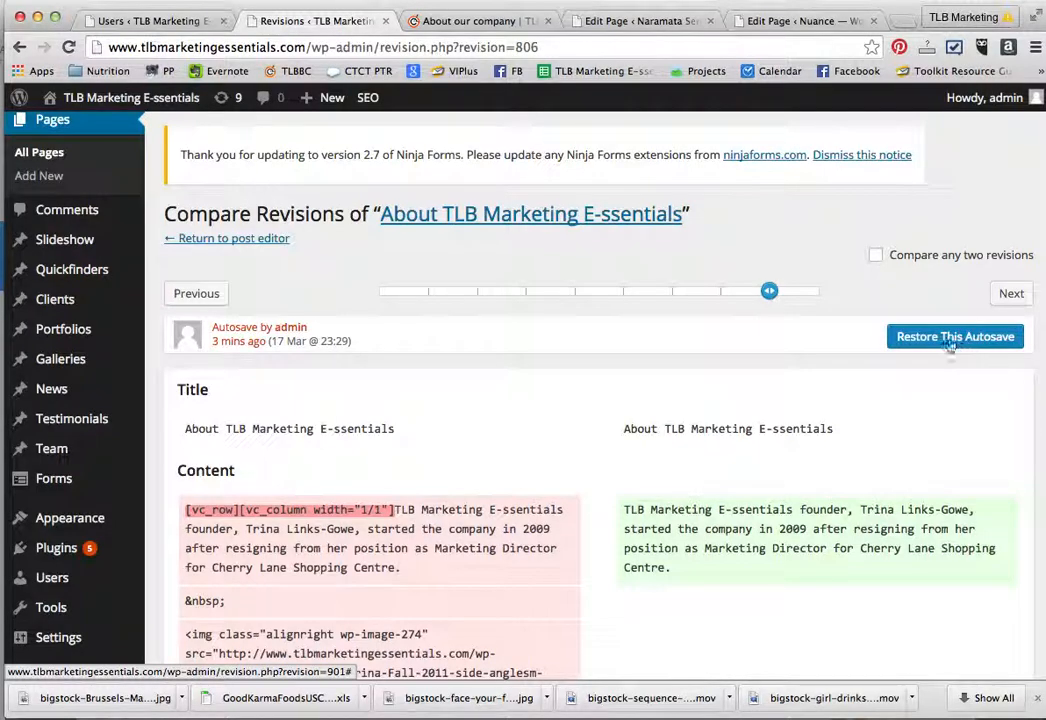
{"action": "left_click_drag", "start_coordinate": [770, 291], "coordinate": [833, 291]}
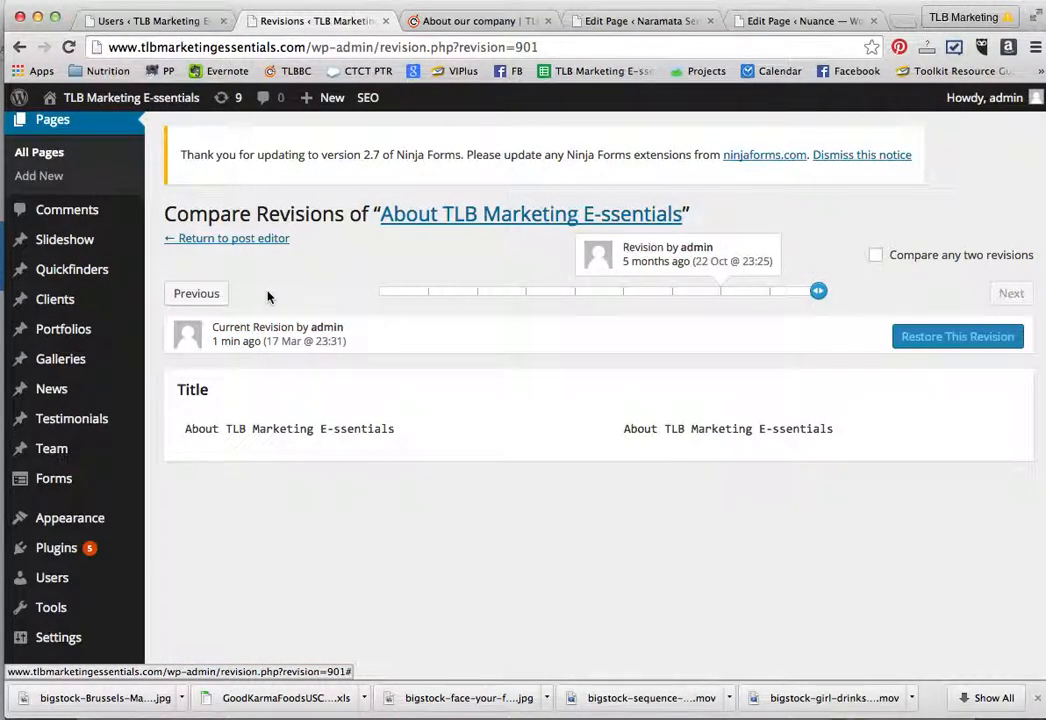
Review the About page preview tab, scrolling through its current content.
{"action": "left_click", "coordinate": [447, 21]}
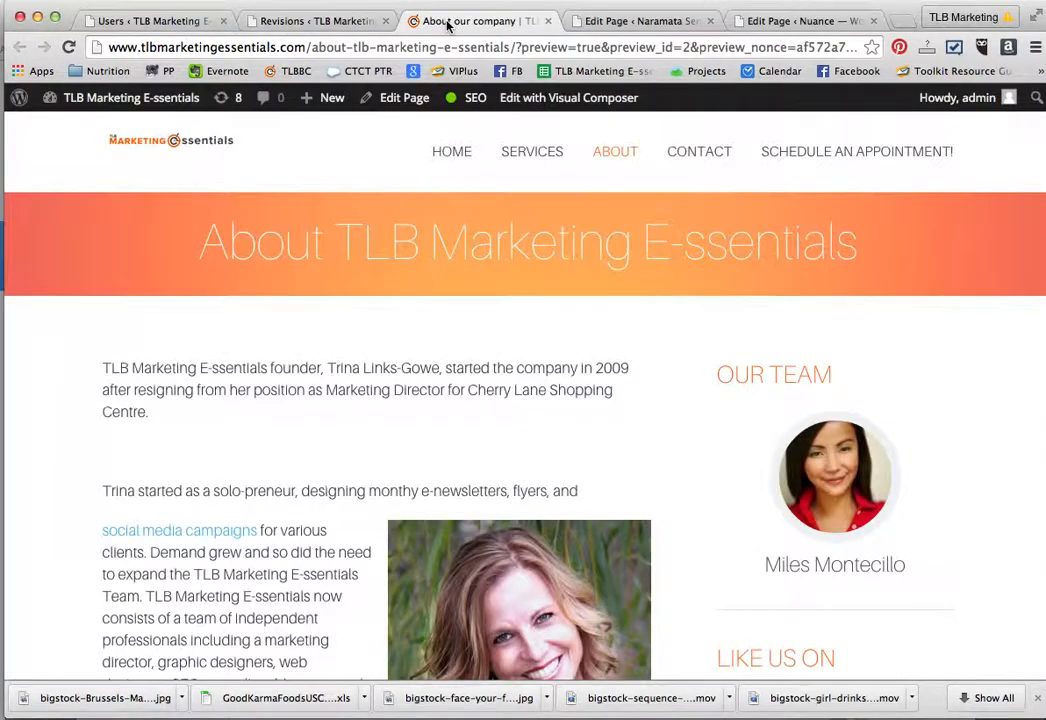
{"action": "scroll", "coordinate": [335, 423], "scroll_direction": "down", "scroll_amount": 2}
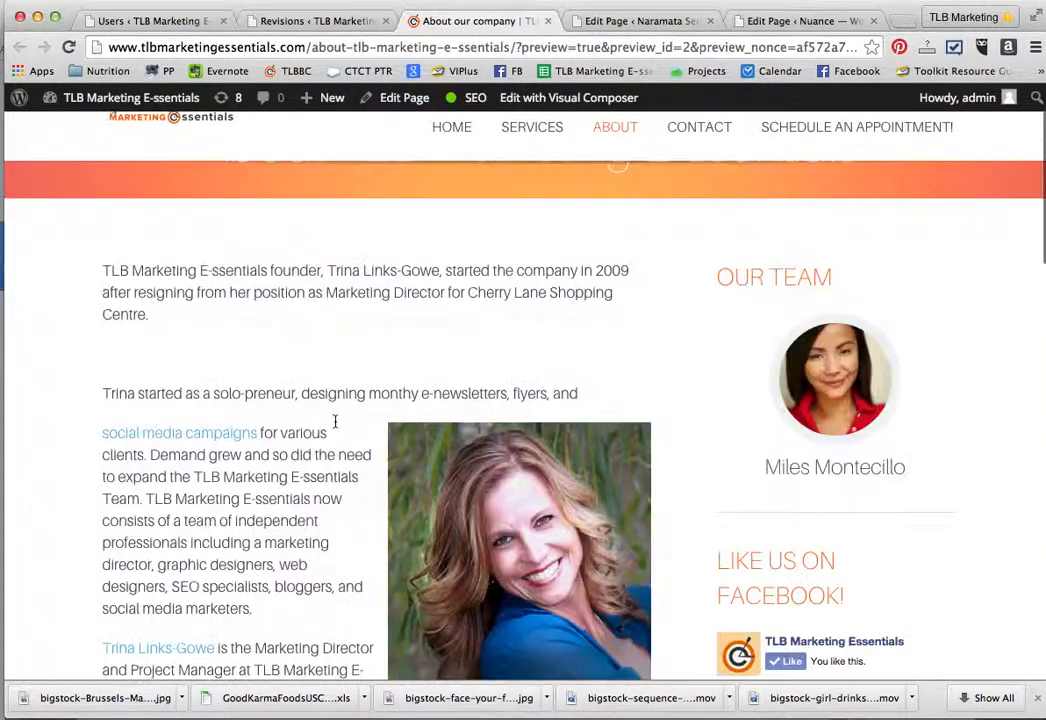
{"action": "scroll", "coordinate": [335, 423], "scroll_direction": "down", "scroll_amount": 8}
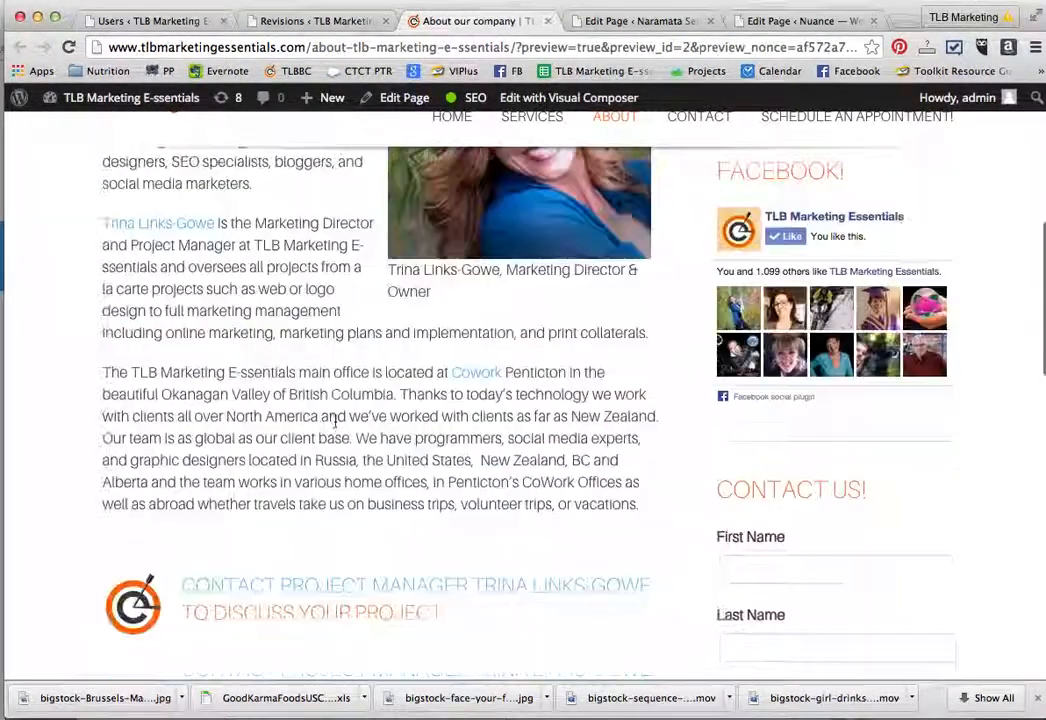
{"action": "scroll", "coordinate": [337, 425], "scroll_direction": "down", "scroll_amount": 2}
{"action": "scroll", "coordinate": [339, 427], "scroll_direction": "up", "scroll_amount": 6}
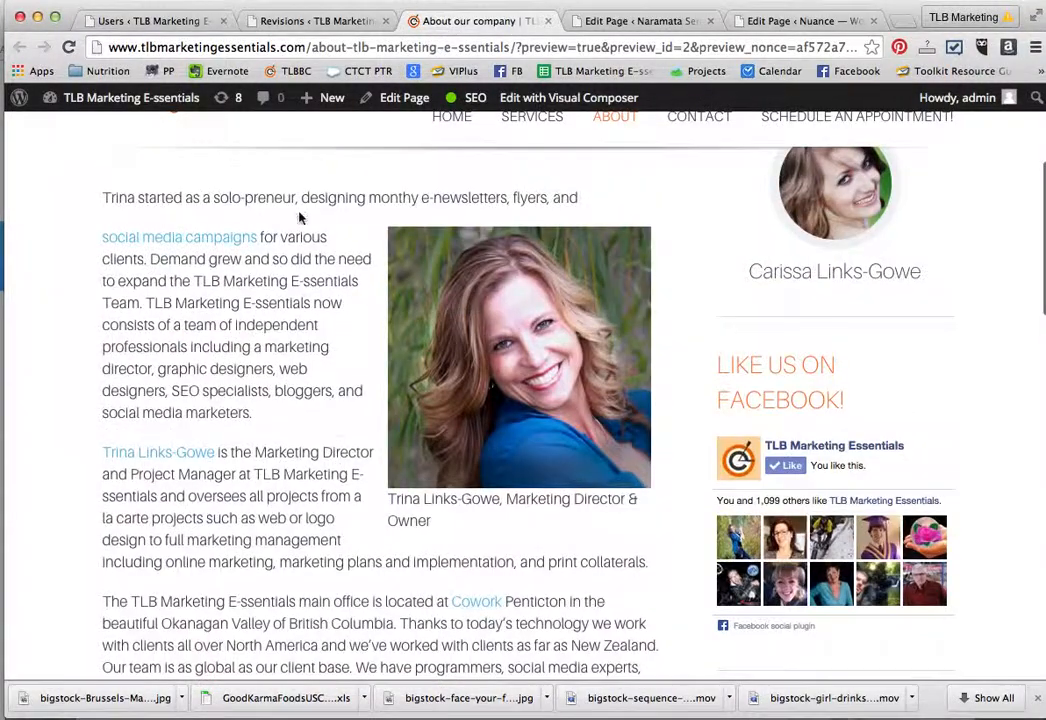
Move the revision slider back to the 22 October 2014 revision and restore it.
{"action": "left_click", "coordinate": [304, 21]}
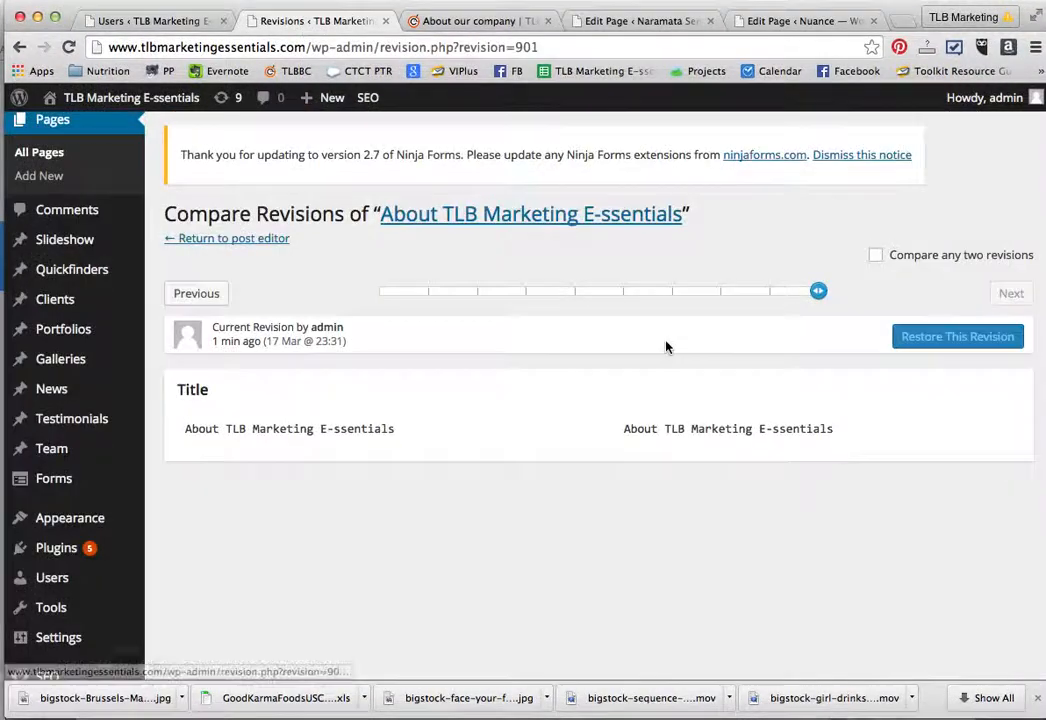
{"action": "left_click", "coordinate": [819, 292]}
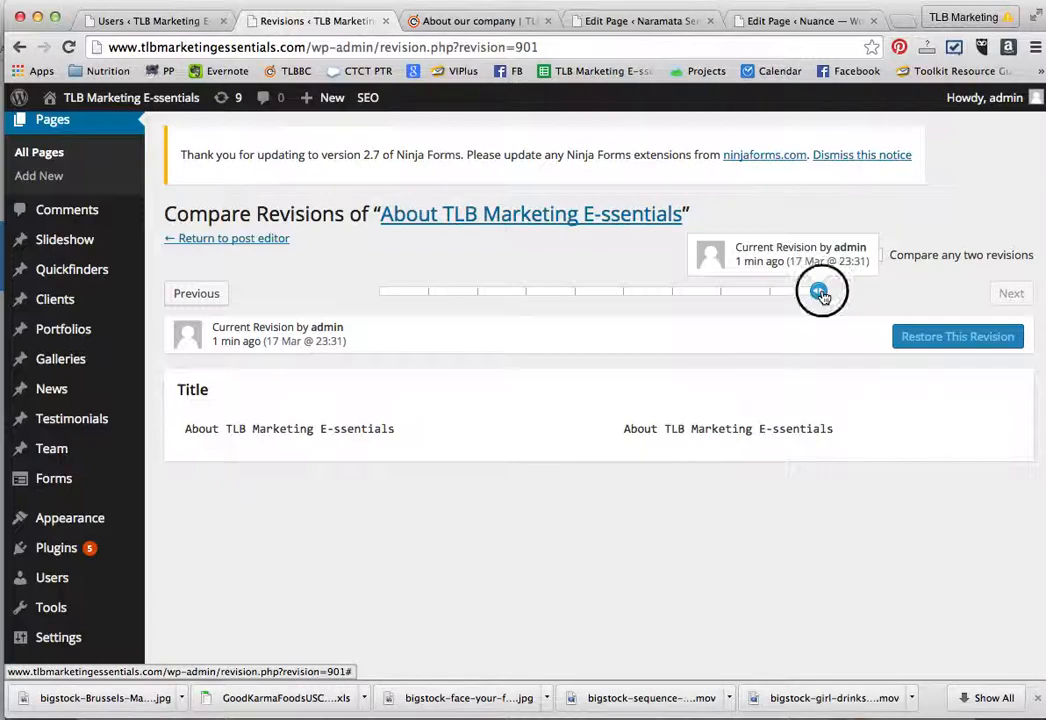
{"action": "left_click_drag", "start_coordinate": [819, 292], "coordinate": [770, 296]}
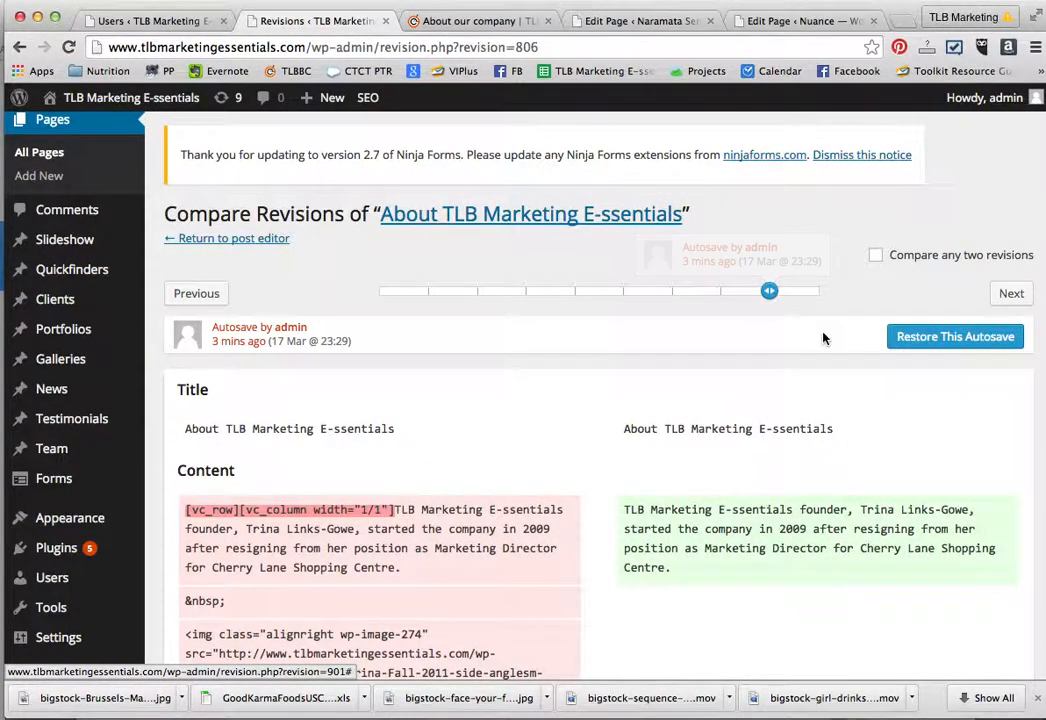
{"action": "left_click_drag", "start_coordinate": [777, 298], "coordinate": [725, 298]}
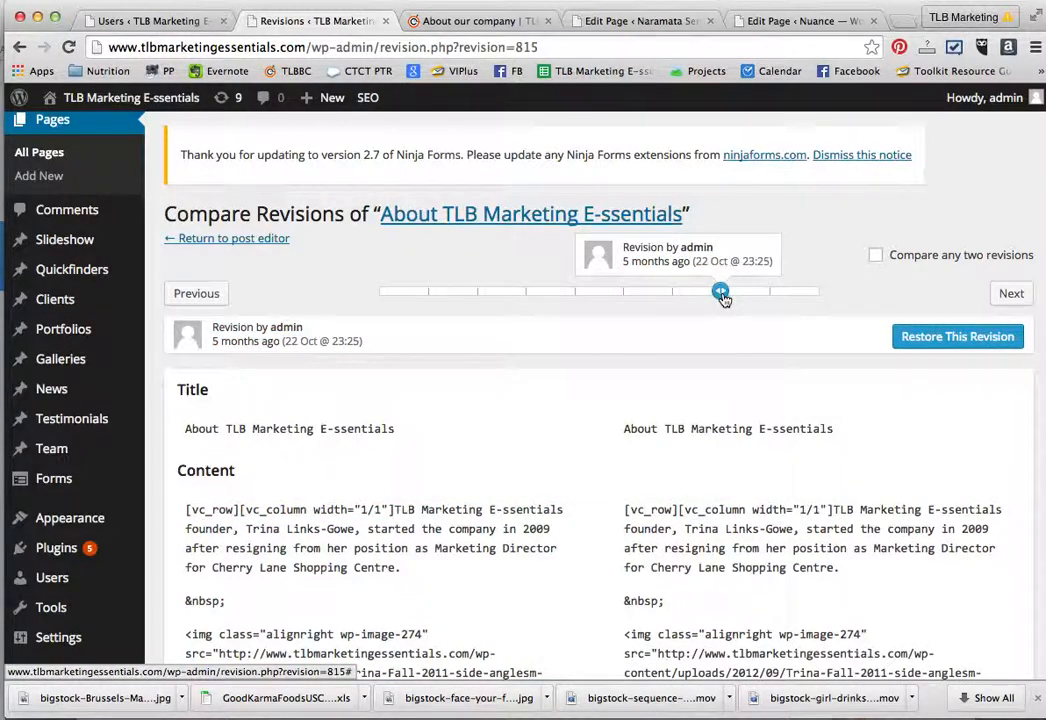
{"action": "left_click", "coordinate": [912, 340]}
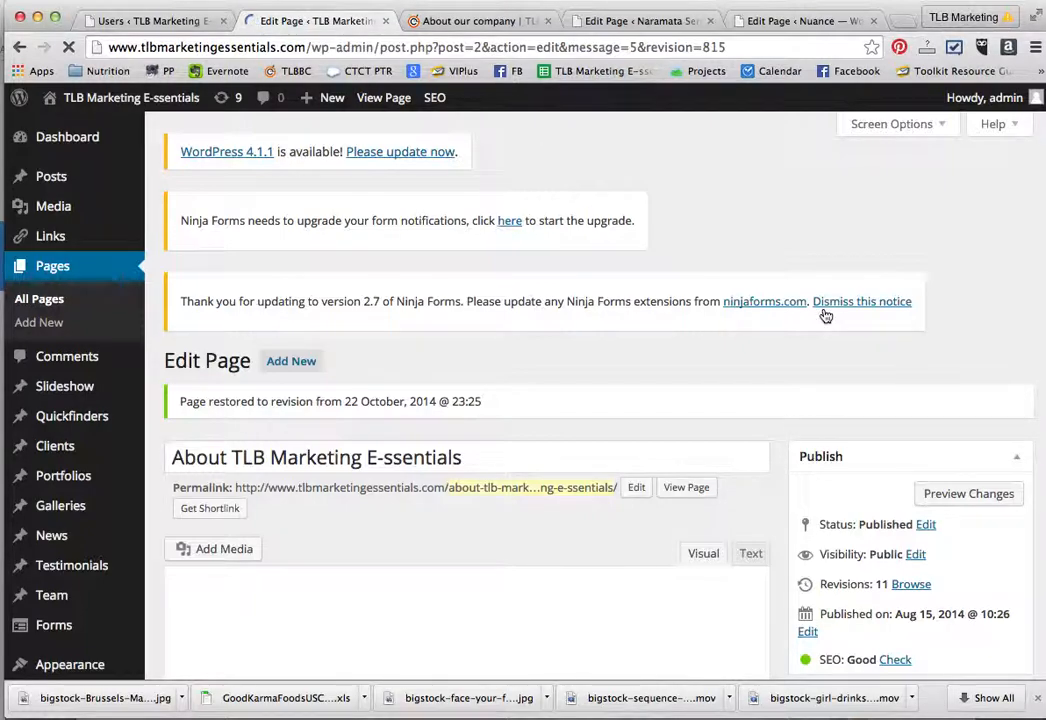
Open the live About page in a new tab, check the restored text and portrait, then return to the editor.
{"action": "right_click", "coordinate": [686, 488]}
{"action": "left_click", "coordinate": [742, 436]}
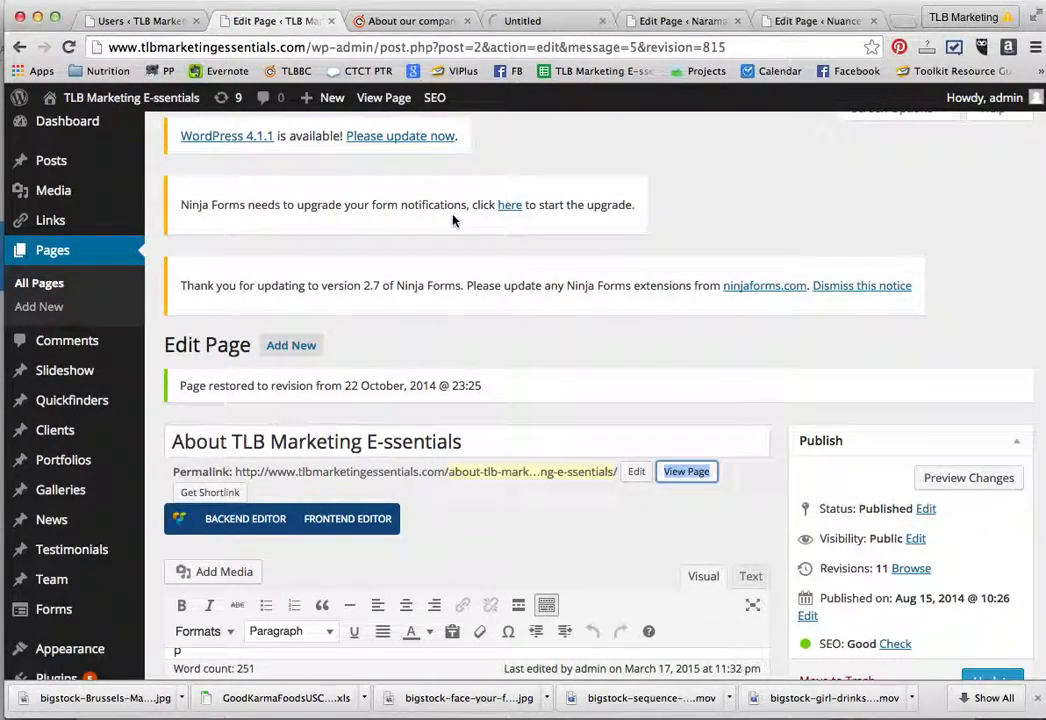
{"action": "left_click", "coordinate": [537, 22]}
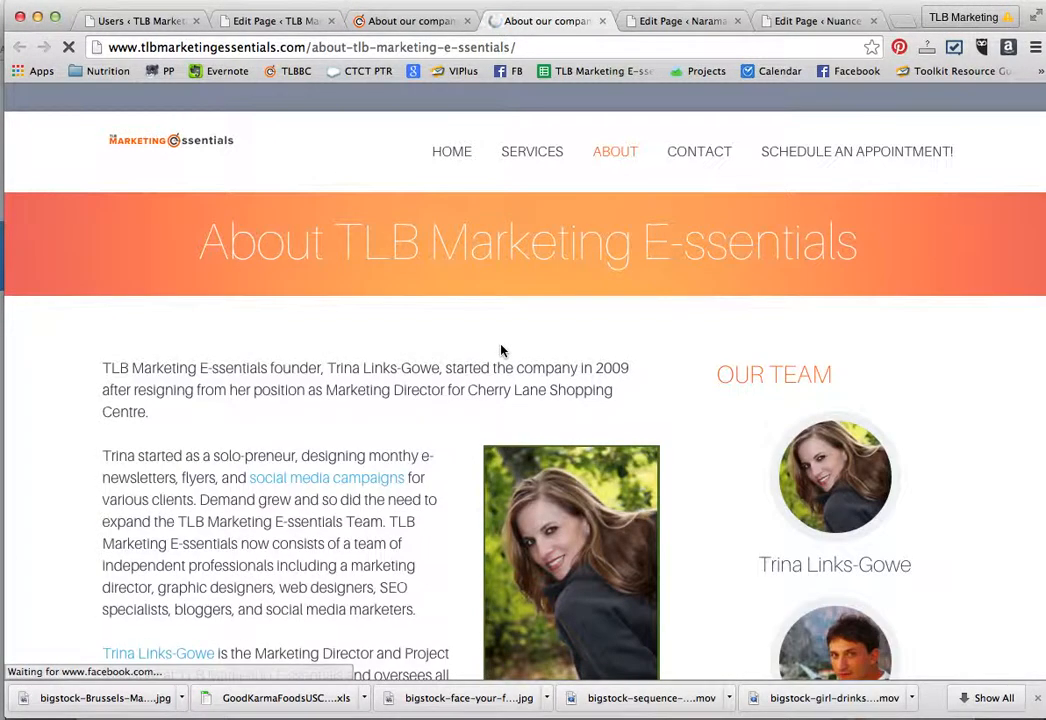
{"action": "scroll", "coordinate": [502, 350], "scroll_direction": "down", "scroll_amount": 3}
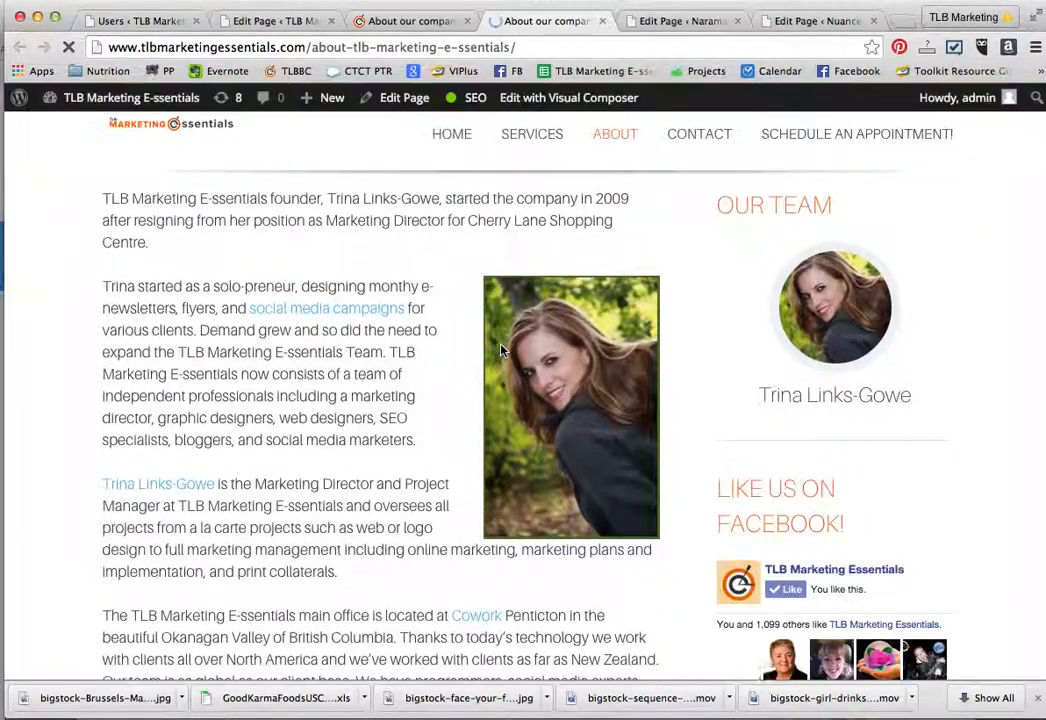
{"action": "scroll", "coordinate": [502, 350], "scroll_direction": "up", "scroll_amount": 2}
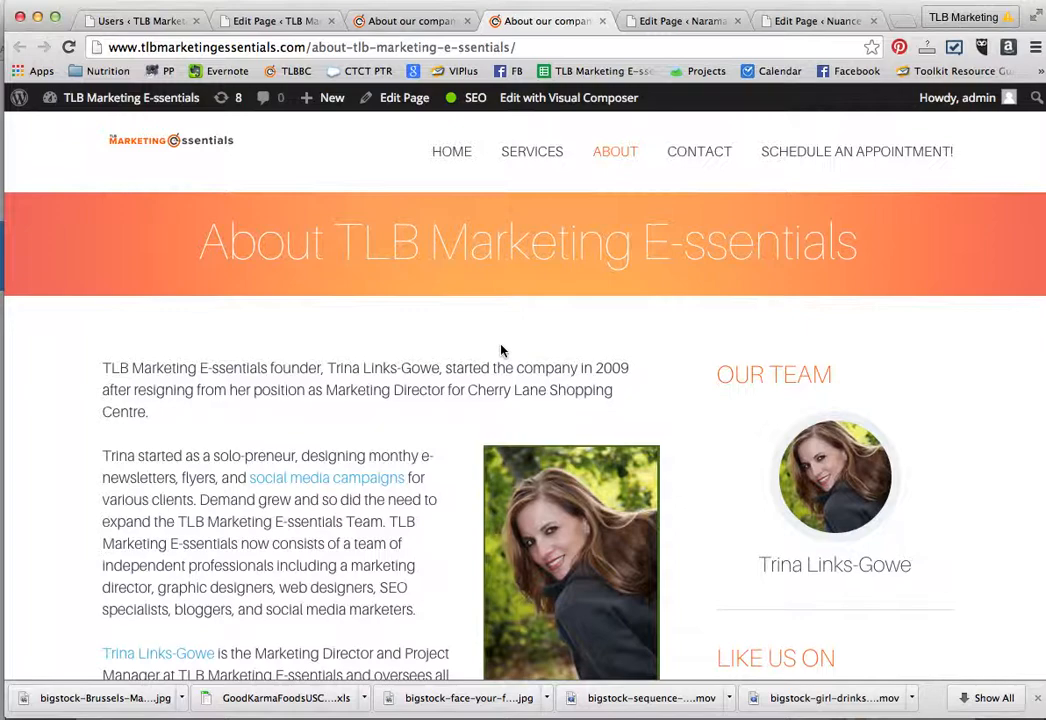
{"action": "scroll", "coordinate": [502, 350], "scroll_direction": "down", "scroll_amount": 1}
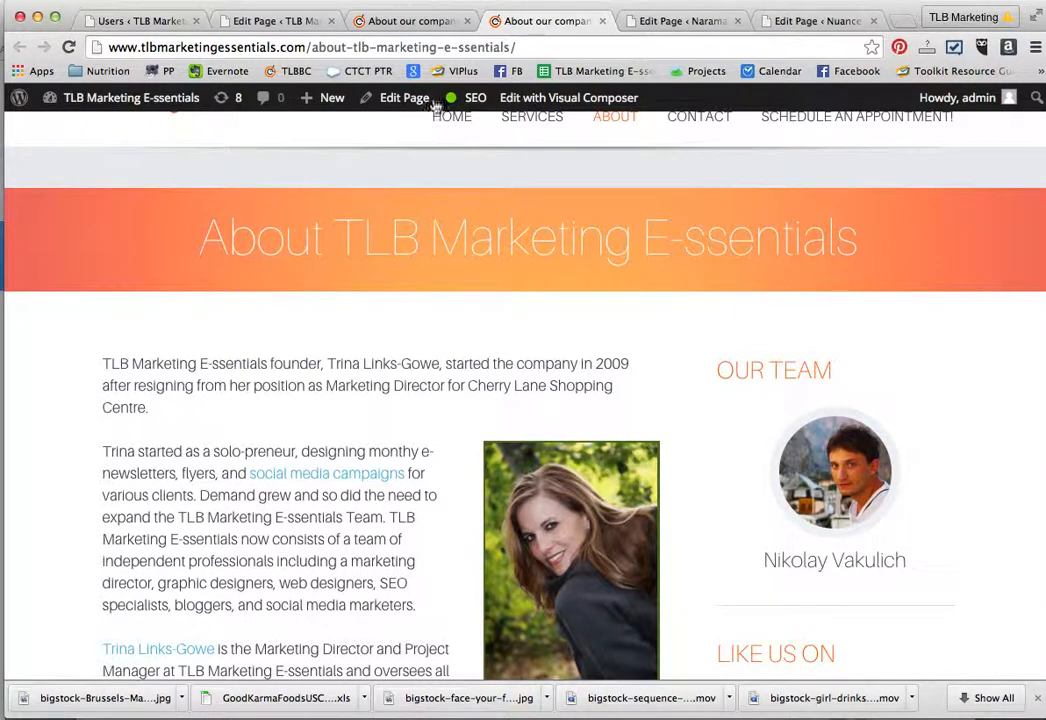
{"action": "left_click", "coordinate": [267, 22]}
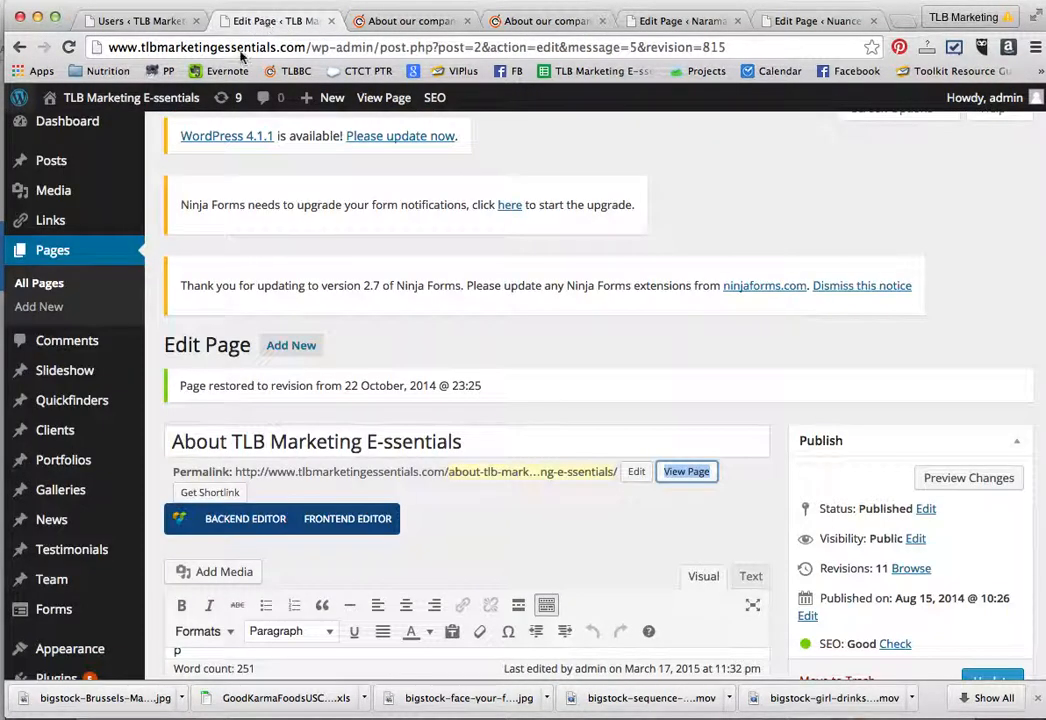
Open Posts > All Posts to list the site's 10 posts, headed by Facebook Reach Hack.
{"action": "scroll", "coordinate": [75, 321], "scroll_direction": "up", "scroll_amount": 1}
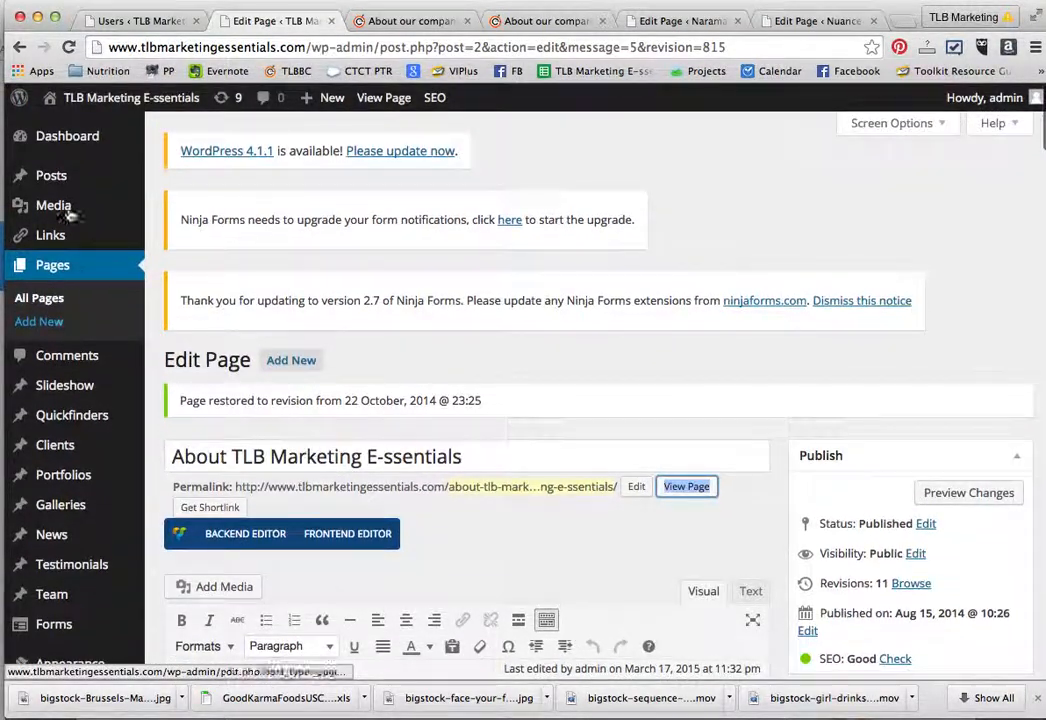
{"action": "mouse_move", "coordinate": [59, 177]}
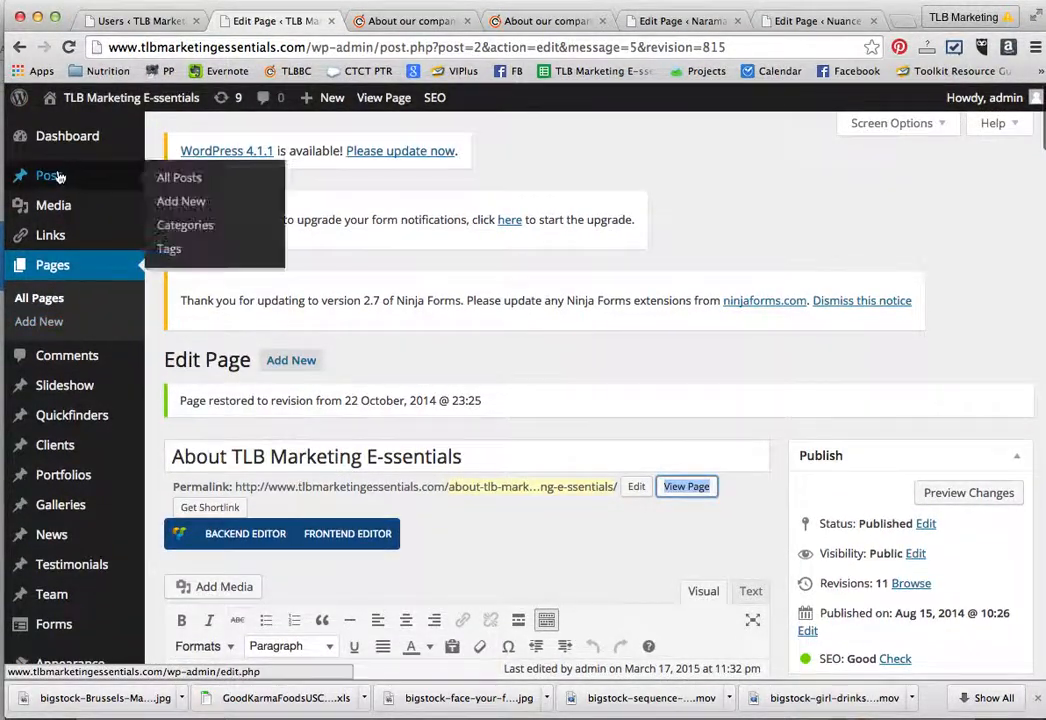
{"action": "left_click", "coordinate": [177, 179]}
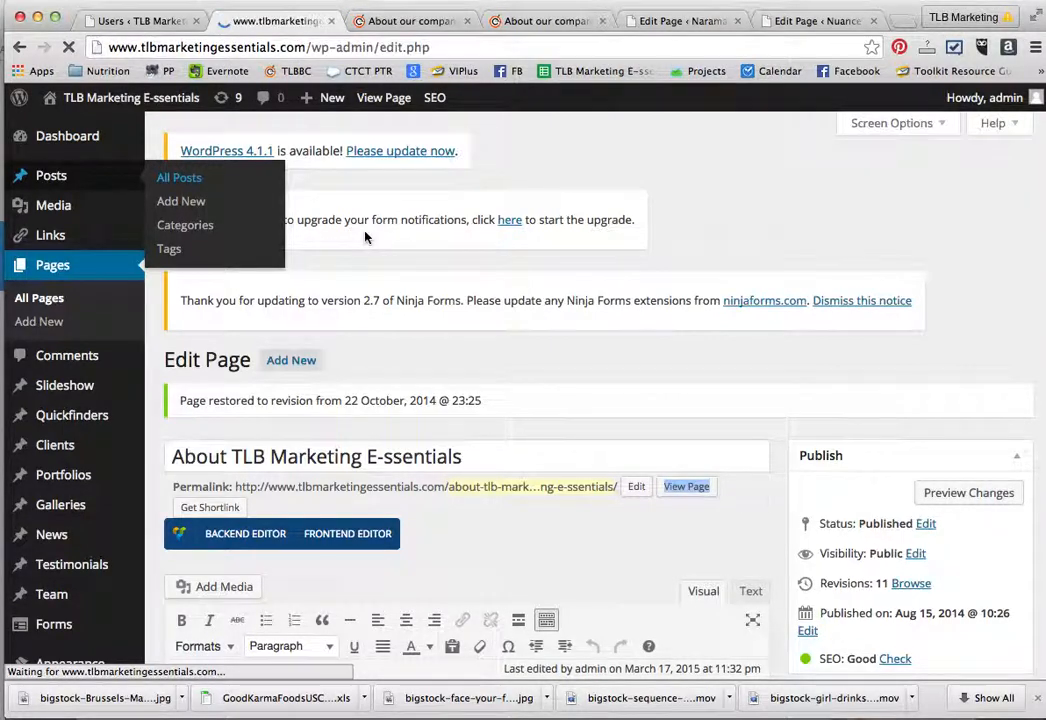
{"action": "scroll", "coordinate": [365, 237], "scroll_direction": "down", "scroll_amount": 3}
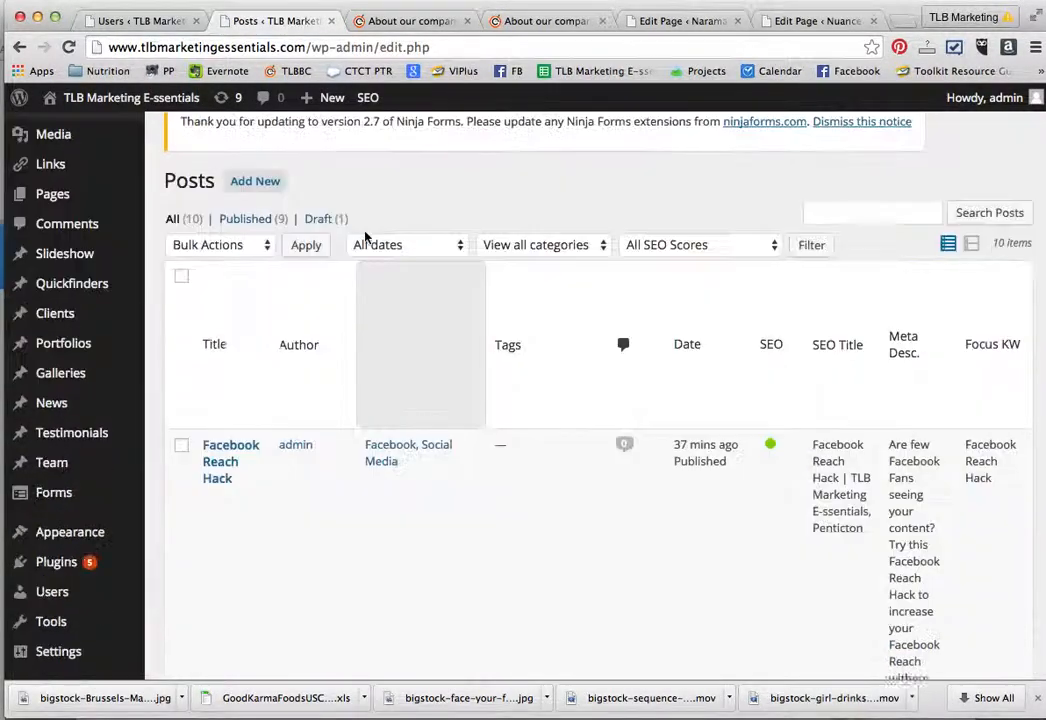
{"action": "mouse_move", "coordinate": [215, 475]}
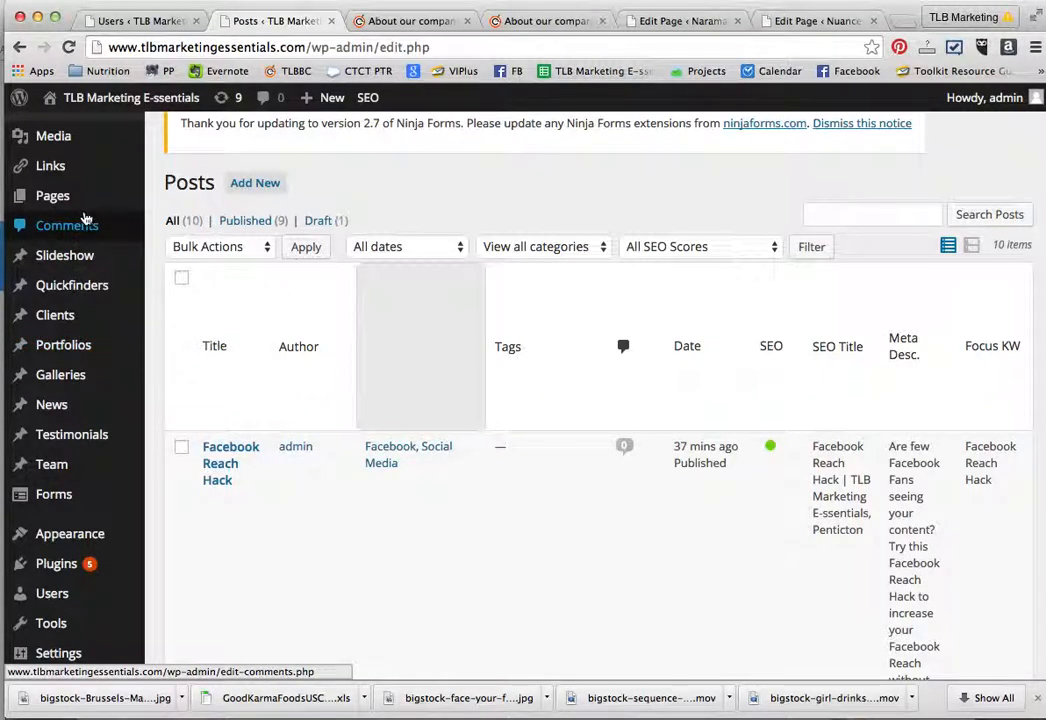
{"action": "mouse_move", "coordinate": [60, 349]}
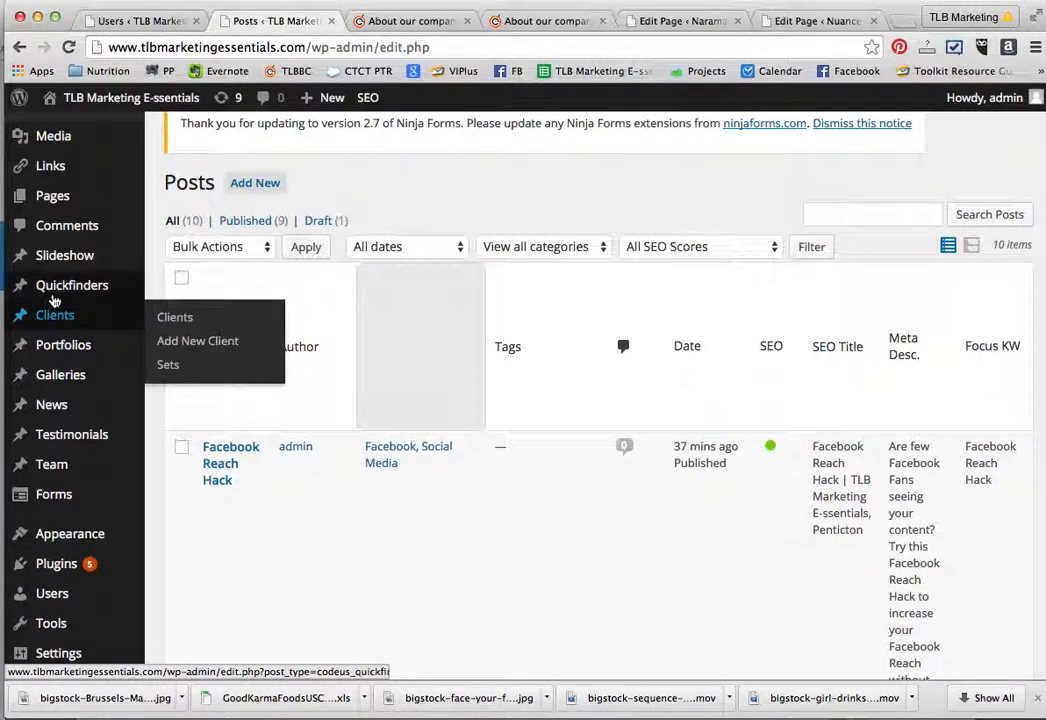
{"action": "mouse_move", "coordinate": [53, 296]}
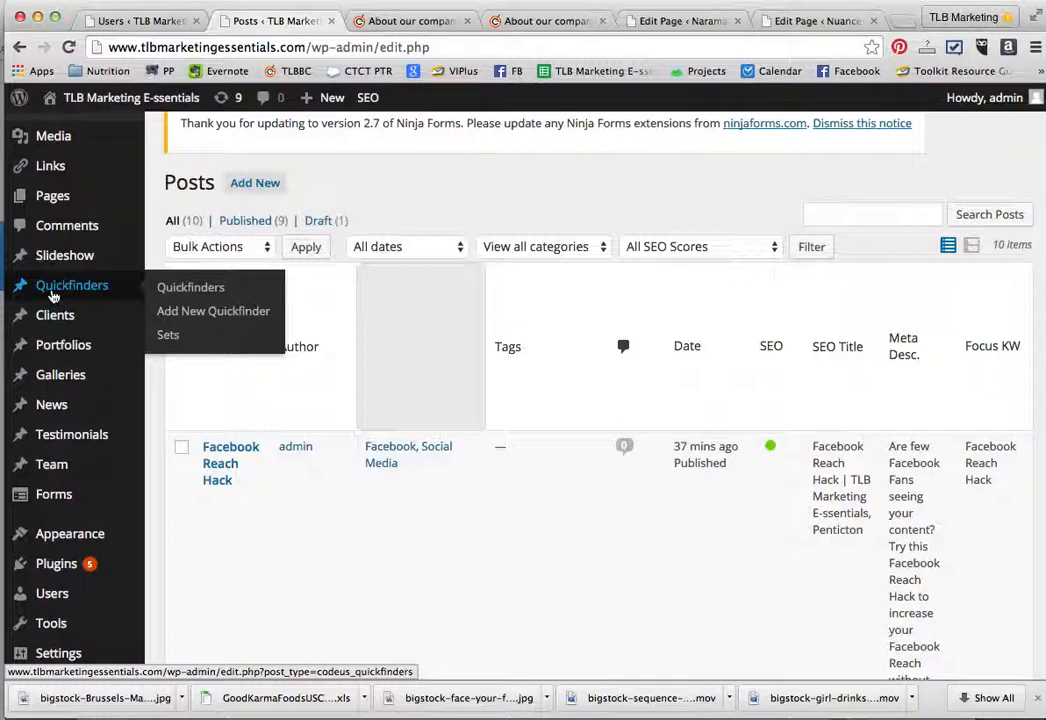
{"action": "mouse_move", "coordinate": [58, 537]}
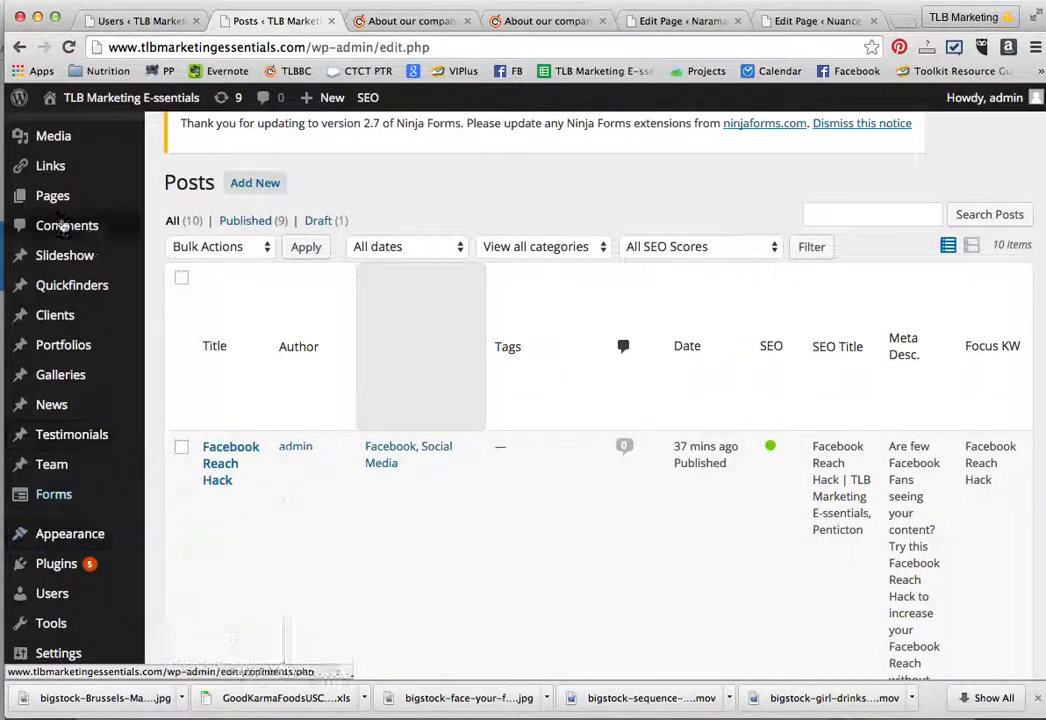
{"action": "mouse_move", "coordinate": [45, 204]}
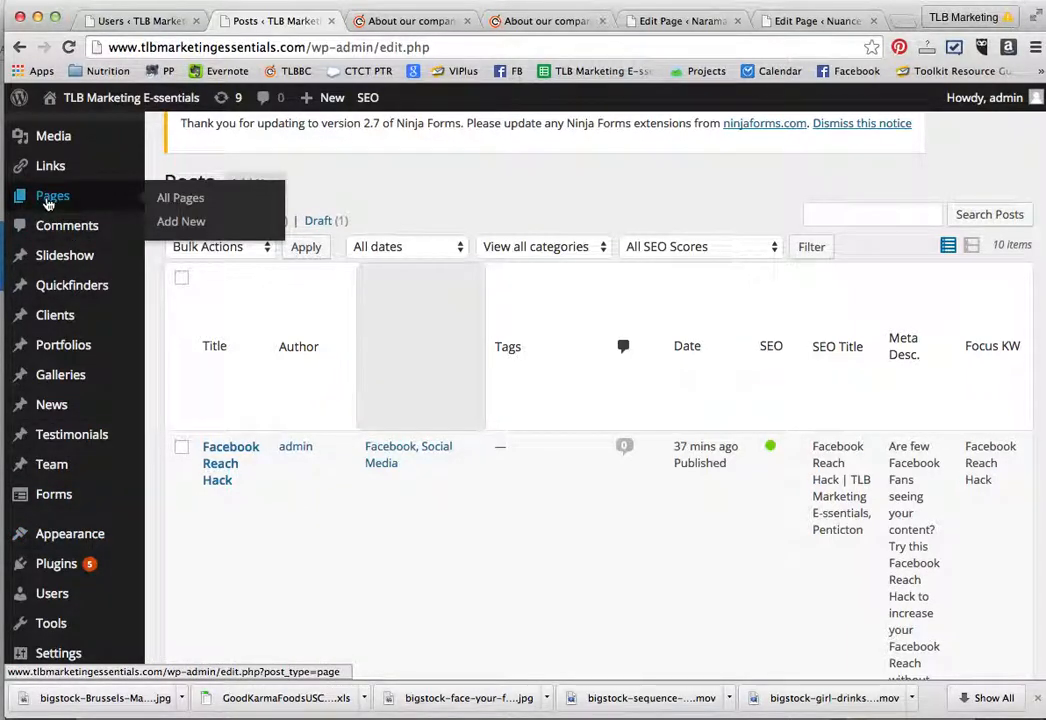